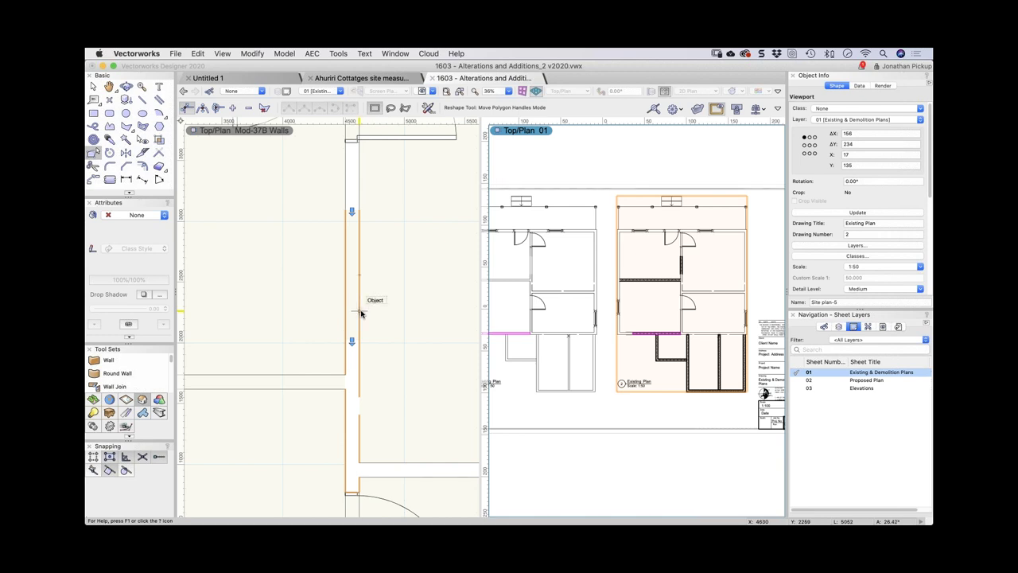
- Clear the selection in the wall plan and switch to the blank Untitled 1 drawing
left_click(392, 240)
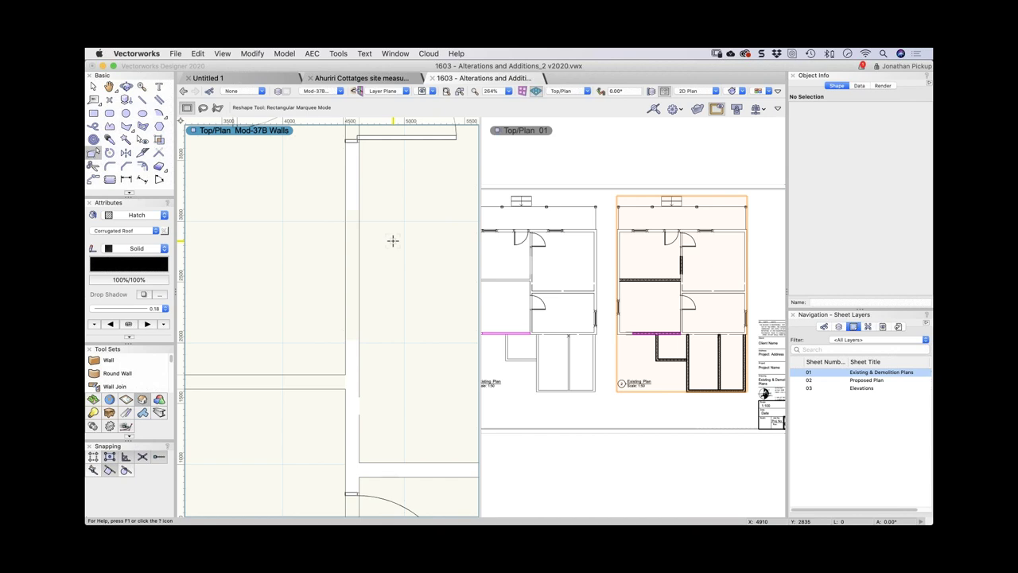
left_click(520, 263)
left_click(240, 82)
scroll(465, 213, "down", 1)
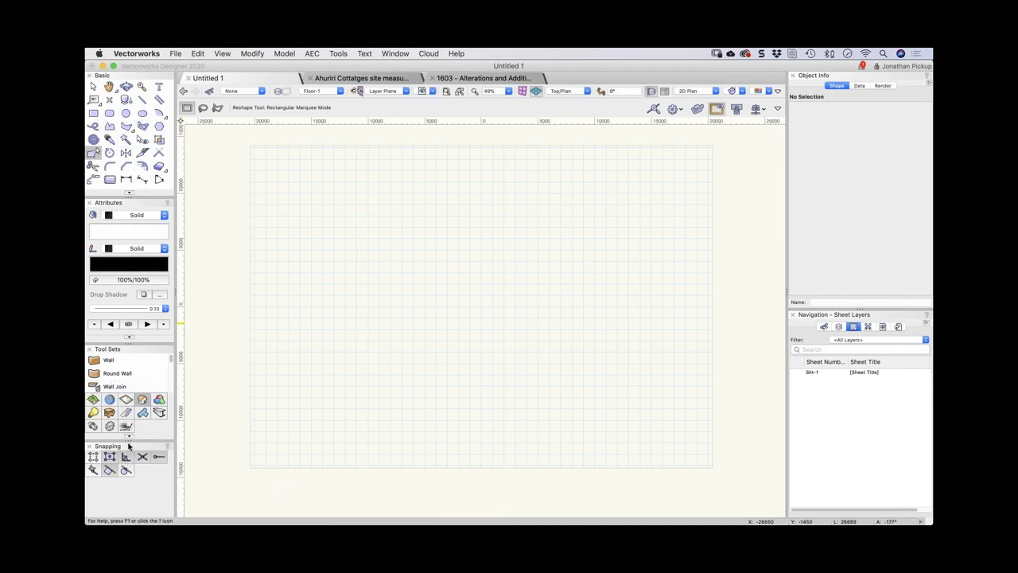
- Enlarge the tool sets palette and activate the 3D Polygon tool from the 3D modeling set
left_click_drag(129, 437, 128, 469)
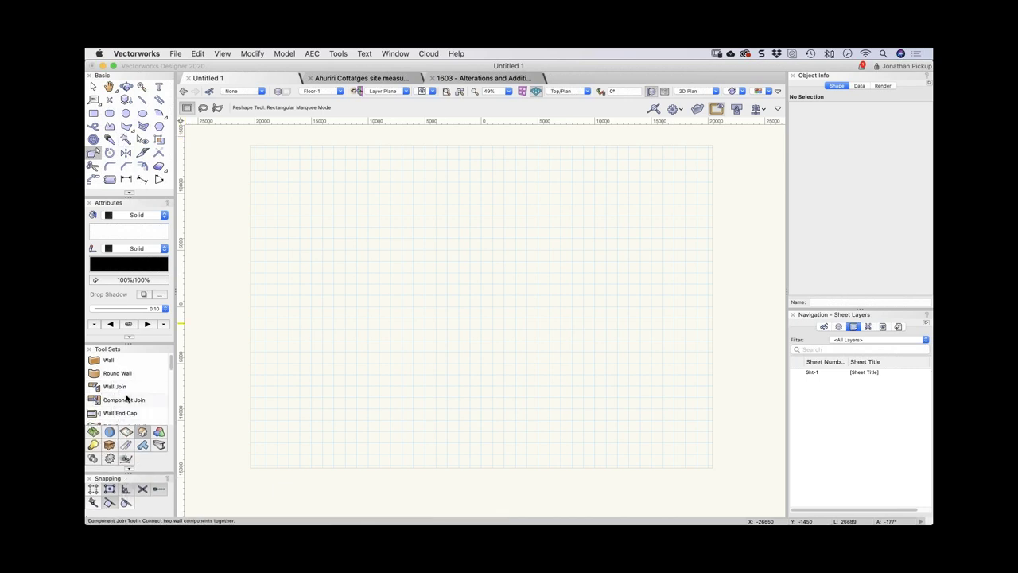
left_click(159, 432)
scroll(115, 388, "down", 4)
left_click(118, 403)
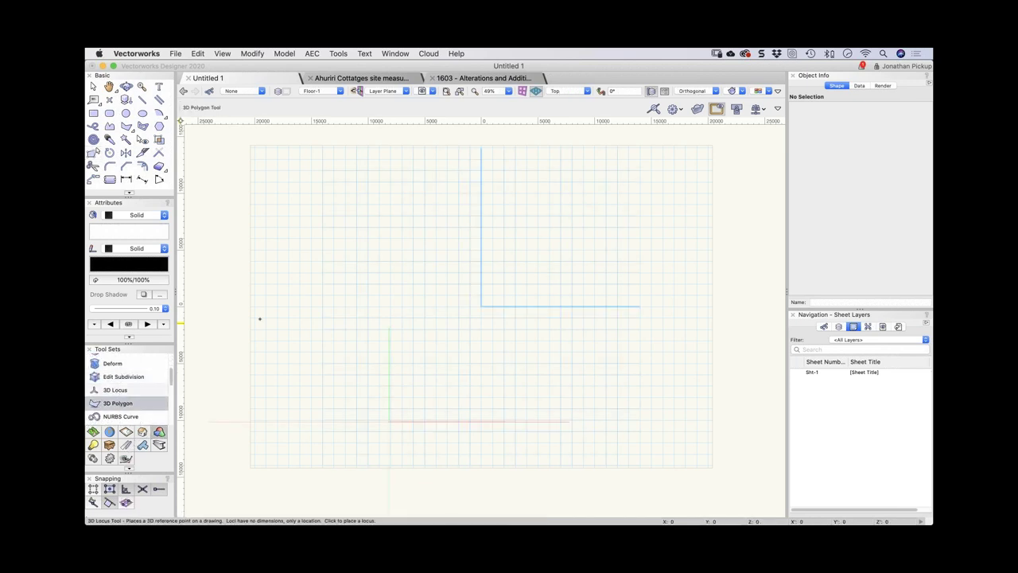
left_click(320, 340)
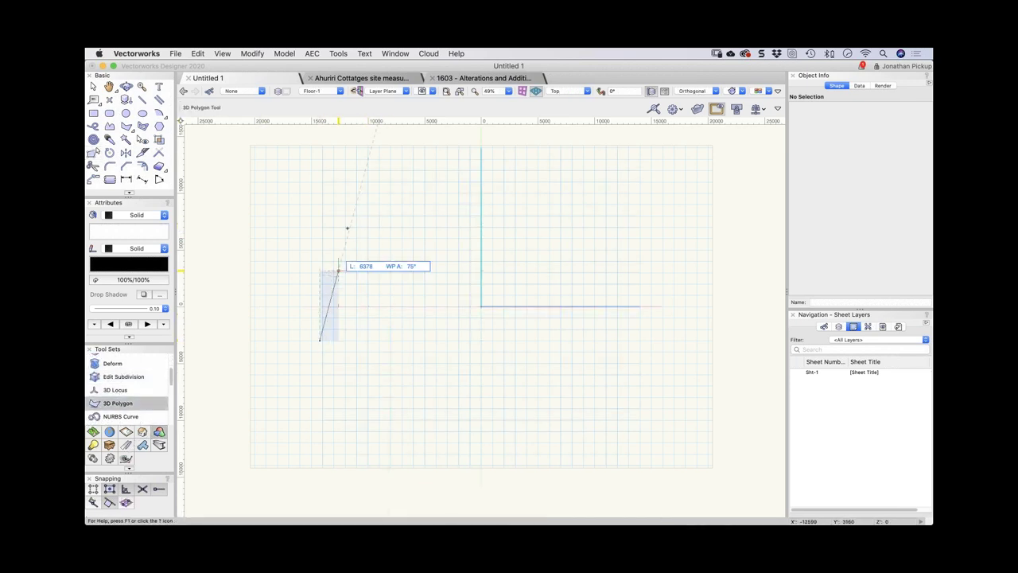
left_click(370, 210)
key("Escape")
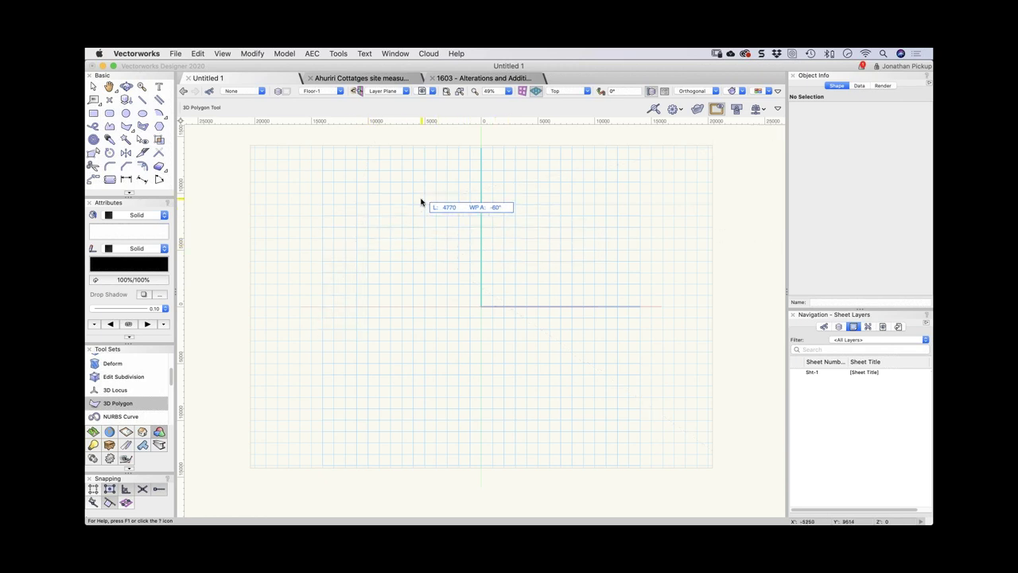
key("x")
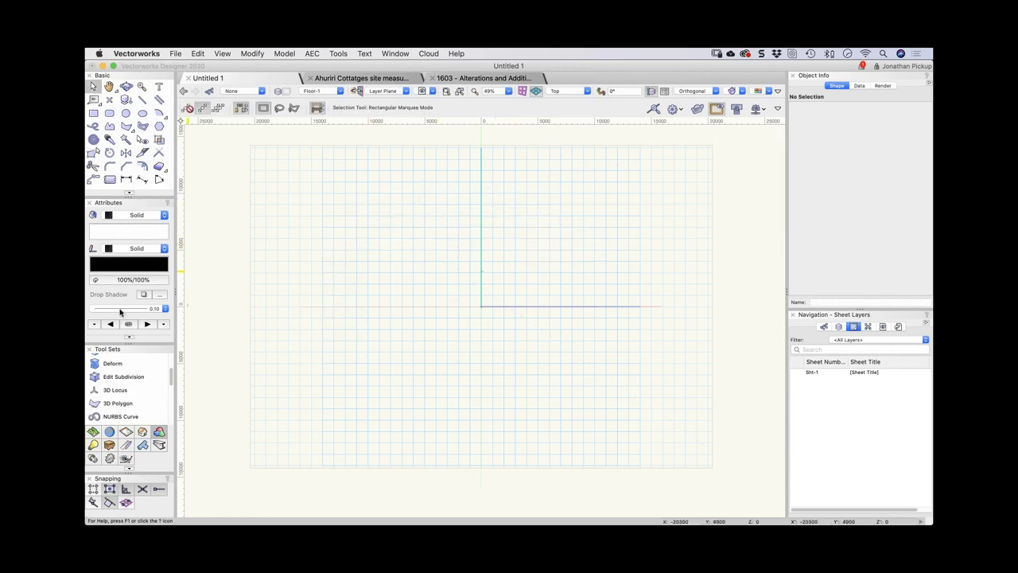
- Draw an open S-shaped polyline with five Bezier vertices across the page, about 30900 wide and 12400 high
left_click(110, 127)
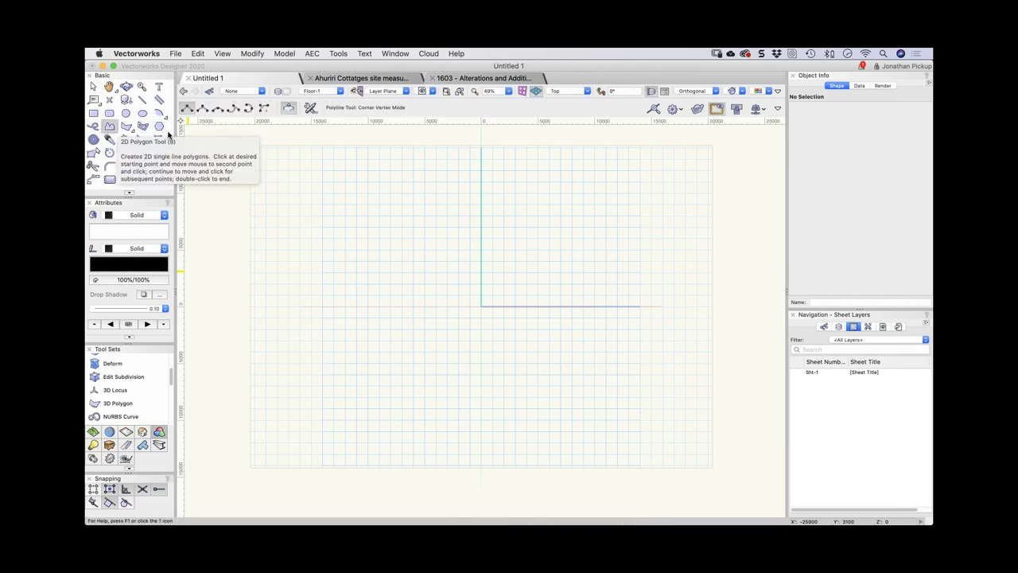
left_click(203, 109)
left_click(352, 339)
left_click(379, 230)
left_click(560, 275)
left_click(661, 266)
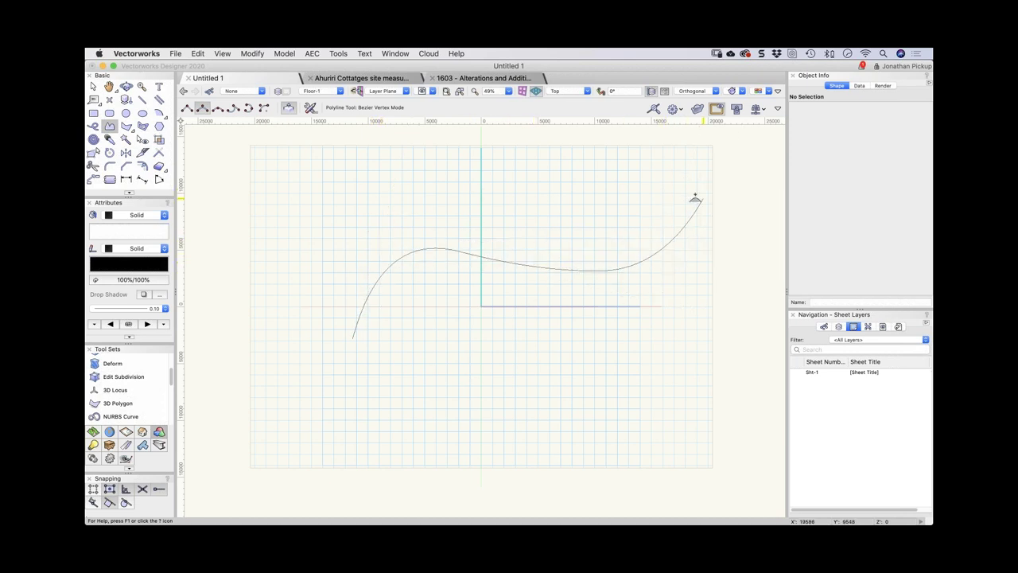
double_click(697, 197)
key("x")
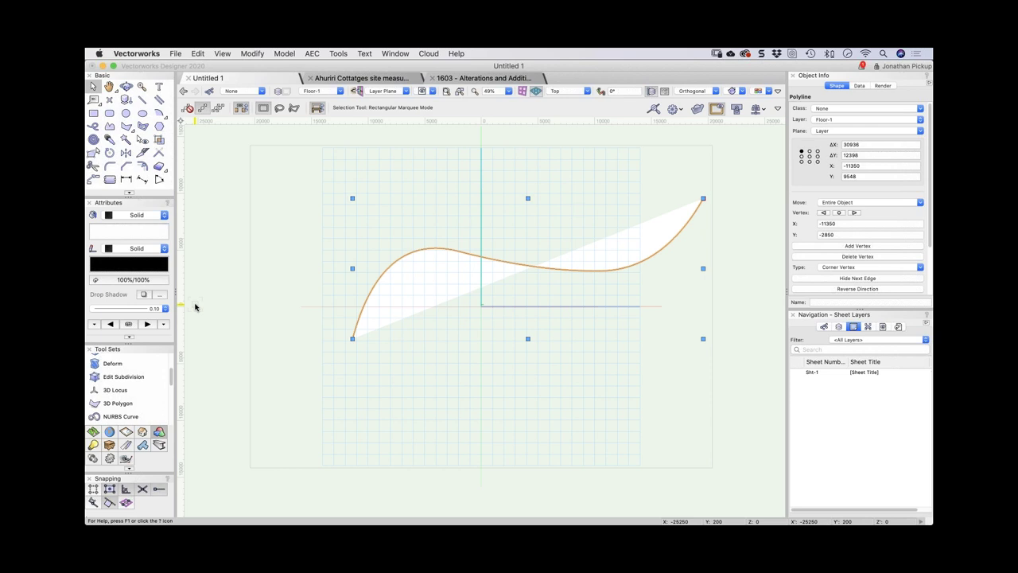
- Convert the selected polyline to a 3D polygon with Convert to 3D Polys
left_click(252, 54)
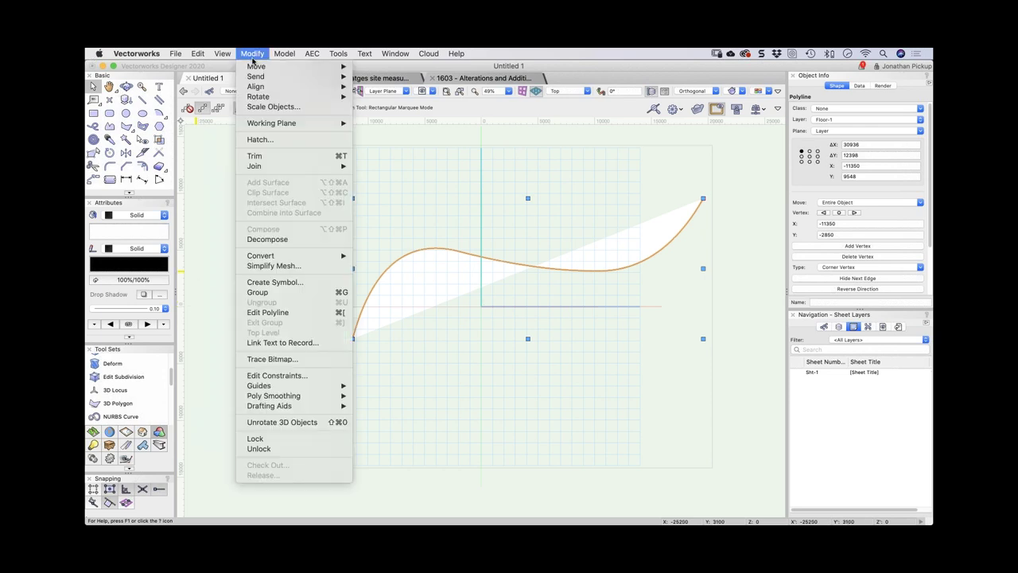
mouse_move(313, 255)
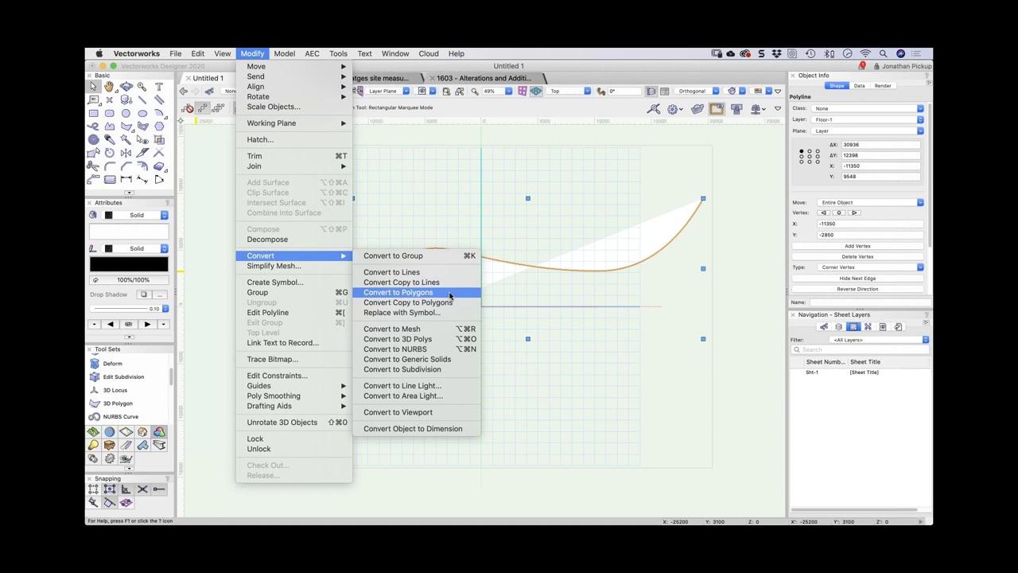
left_click(452, 338)
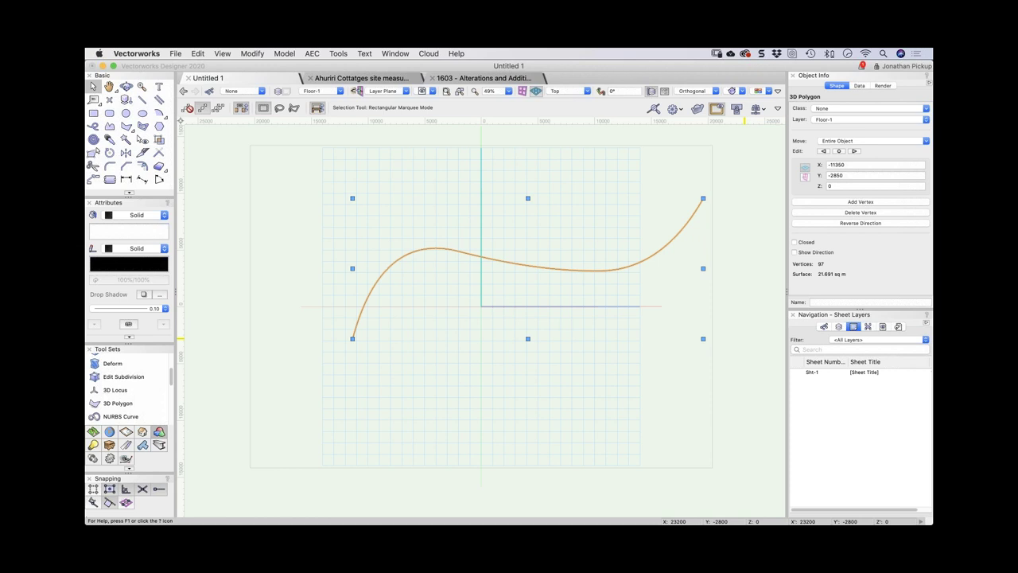
- Examine the density of the 3D polygon's vertices along the curve with the Reshape tool
left_click(412, 243)
left_click(414, 251)
double_click(412, 246)
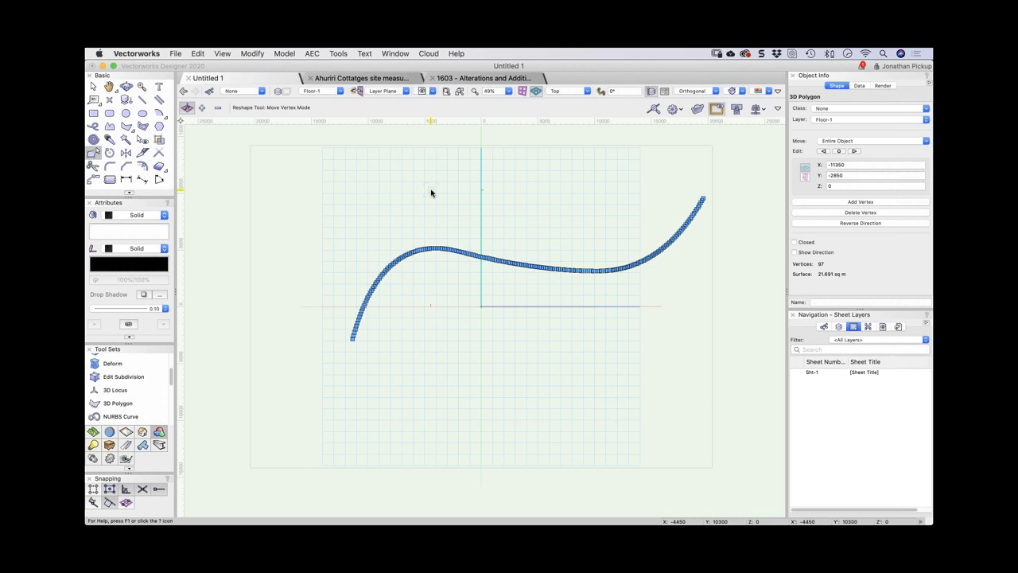
scroll(409, 255, "up", 5)
scroll(467, 210, "up", 2)
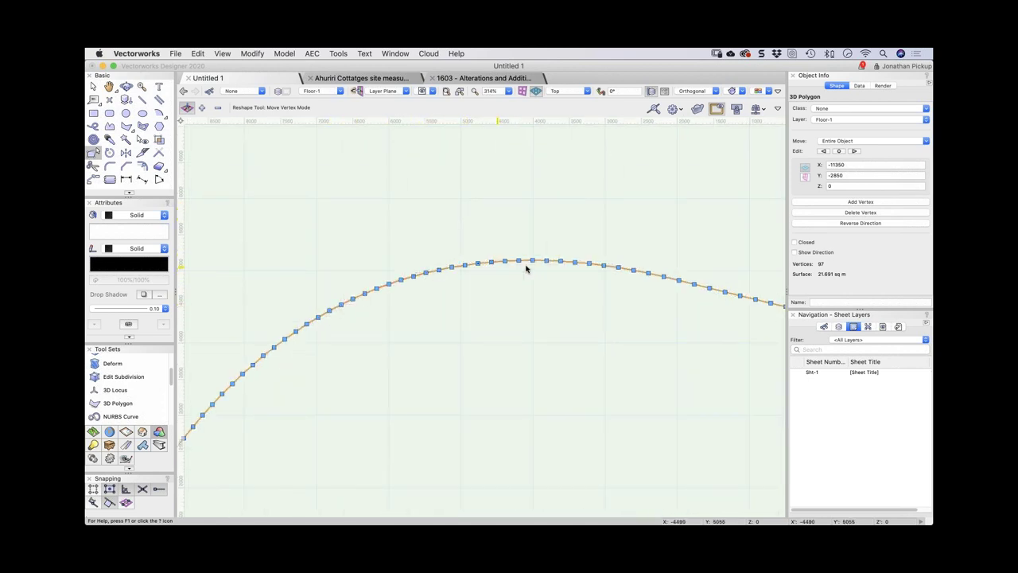
key("x")
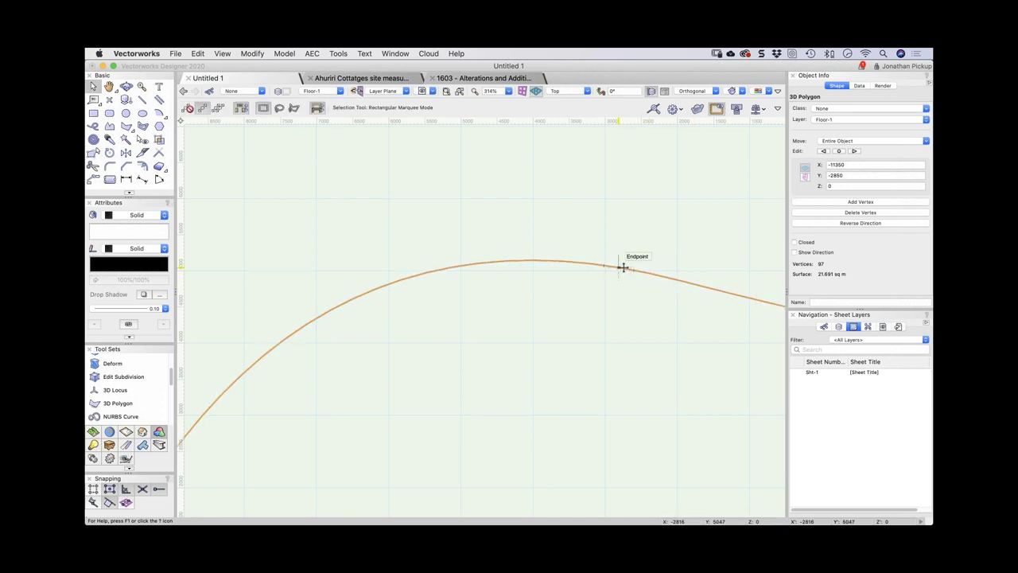
scroll(623, 267, "down", 1)
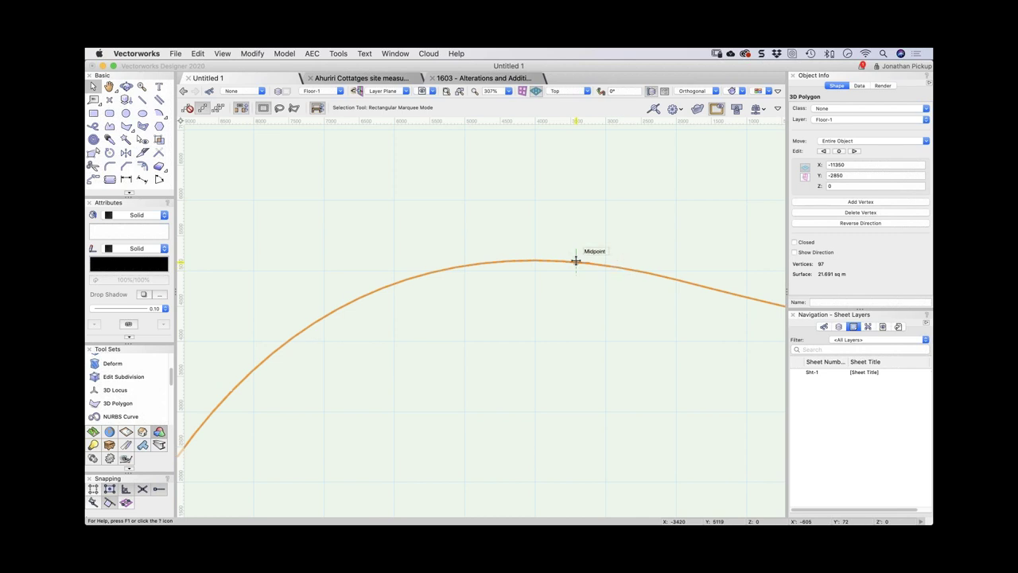
double_click(473, 263)
scroll(473, 259, "down", 3)
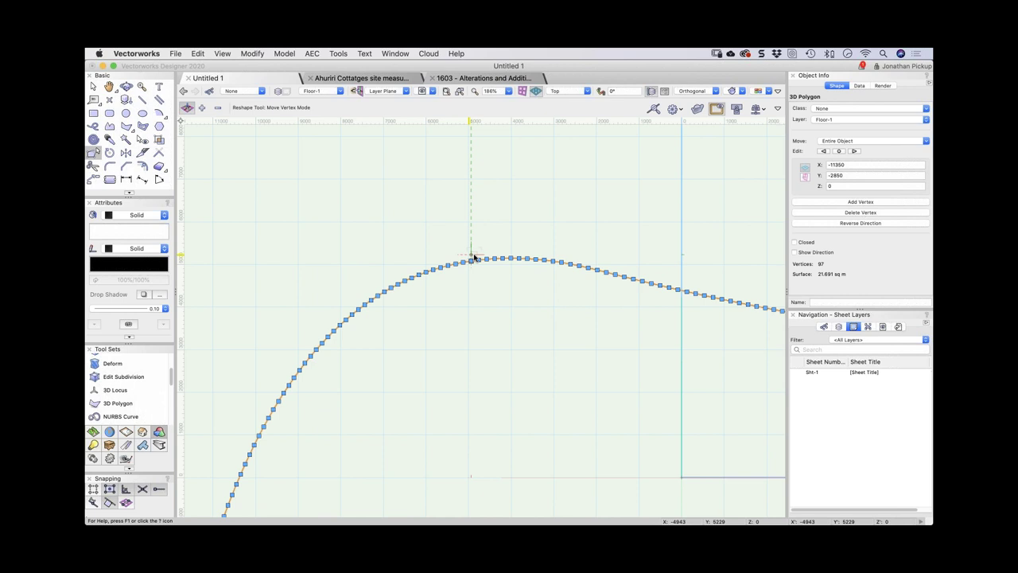
scroll(474, 256, "down", 5)
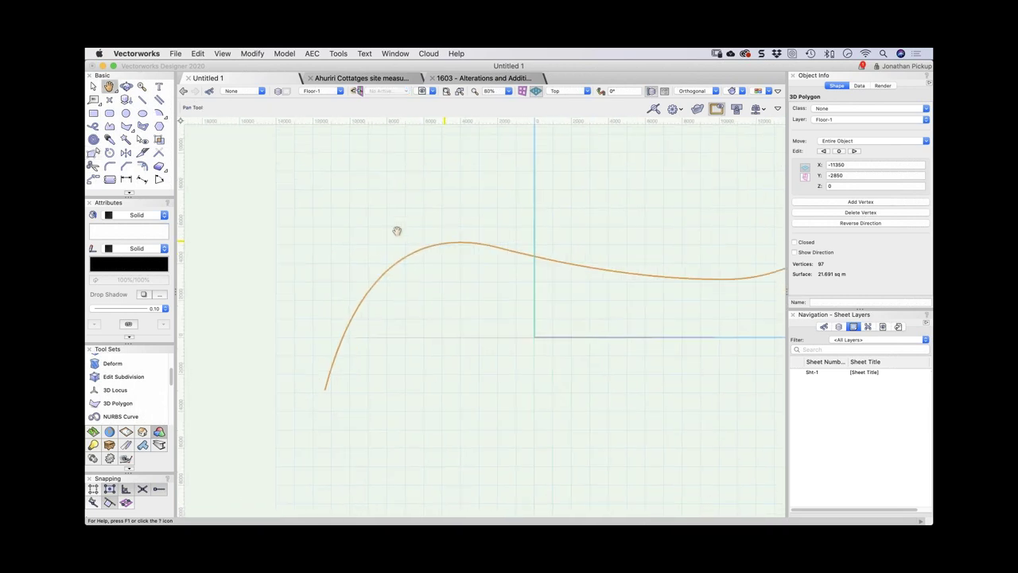
scroll(358, 227, "down", 2)
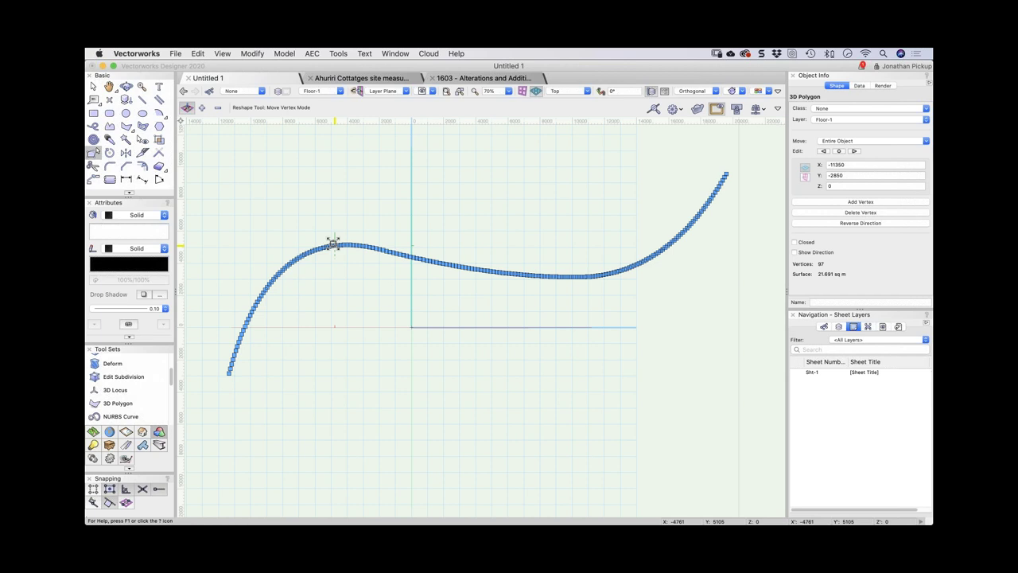
- Add vertices near the crest of the 3D polygon with the Reshape tool, pulling them up into a spike
scroll(334, 243, "up", 8)
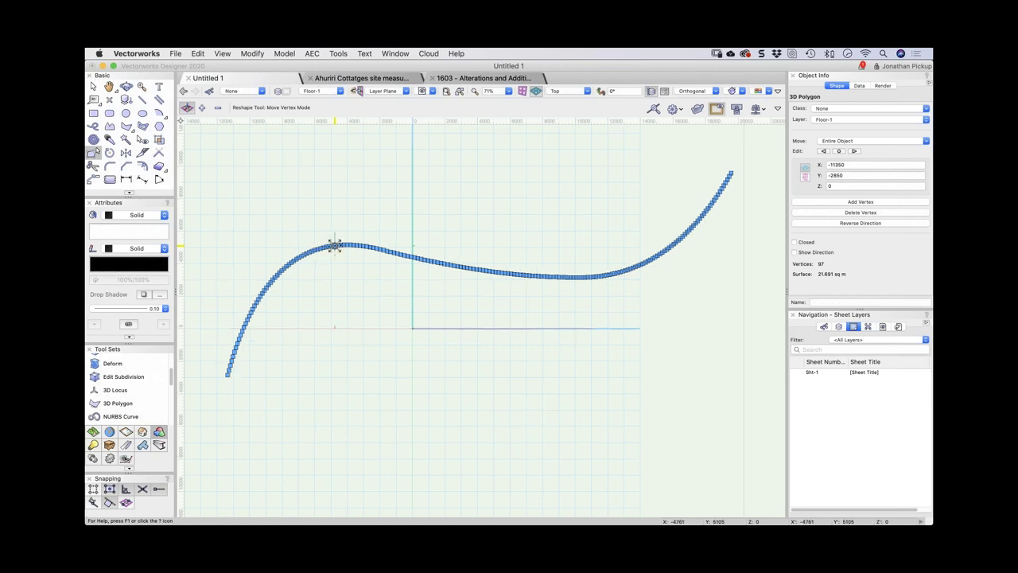
scroll(322, 181, "up", 3)
left_click(202, 107)
left_click_drag(389, 280, 402, 220)
key("x")
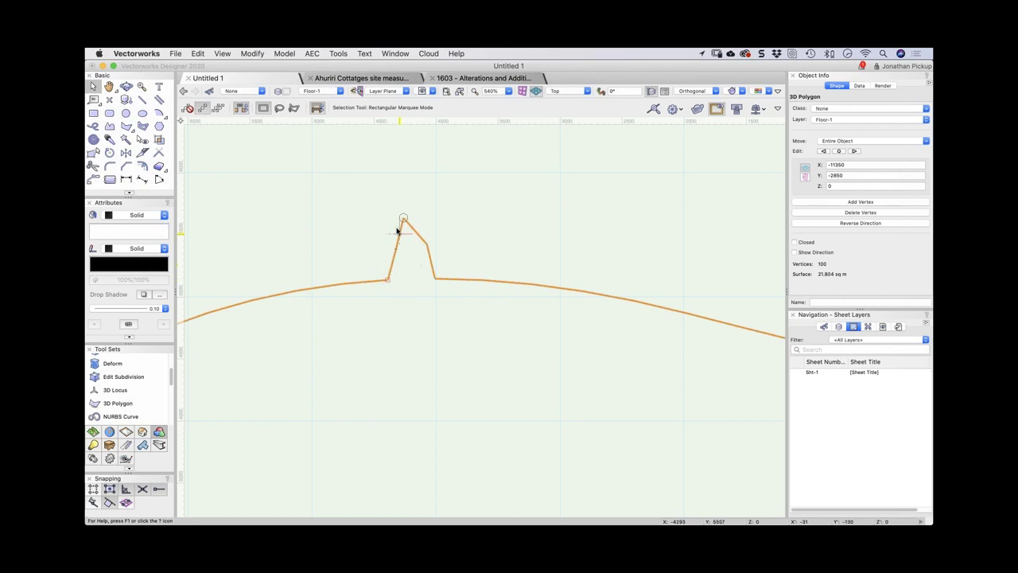
left_click_drag(404, 219, 483, 284)
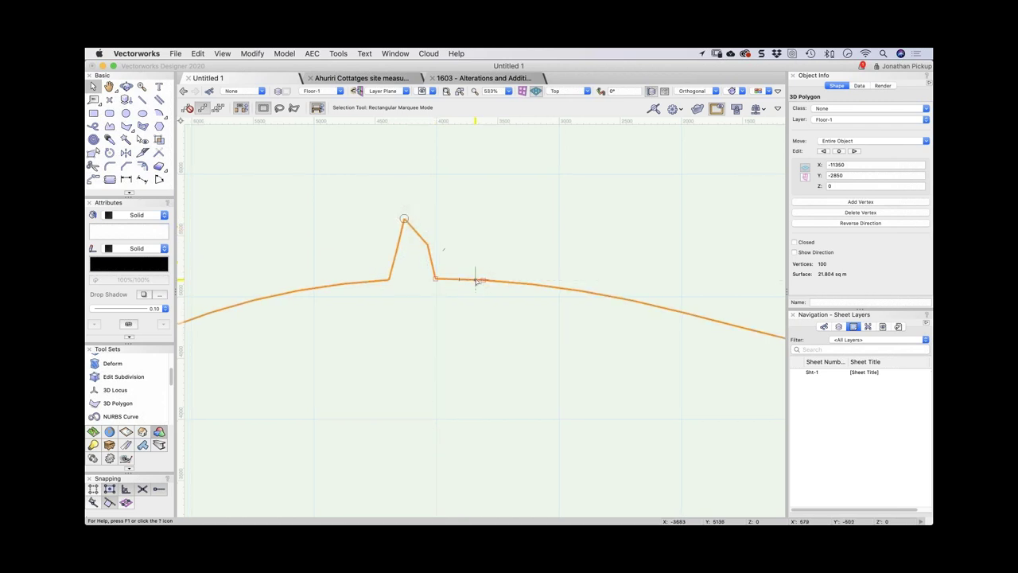
- Undo the vertices added at the crest of the 3D polygon
key("Delete")
key("Delete")
key("Delete")
scroll(476, 277, "down", 10)
scroll(475, 278, "up", 1)
mouse_move(475, 278)
middle_mouse_down()
mouse_move(448, 243)
mouse_move(426, 239)
middle_mouse_up()
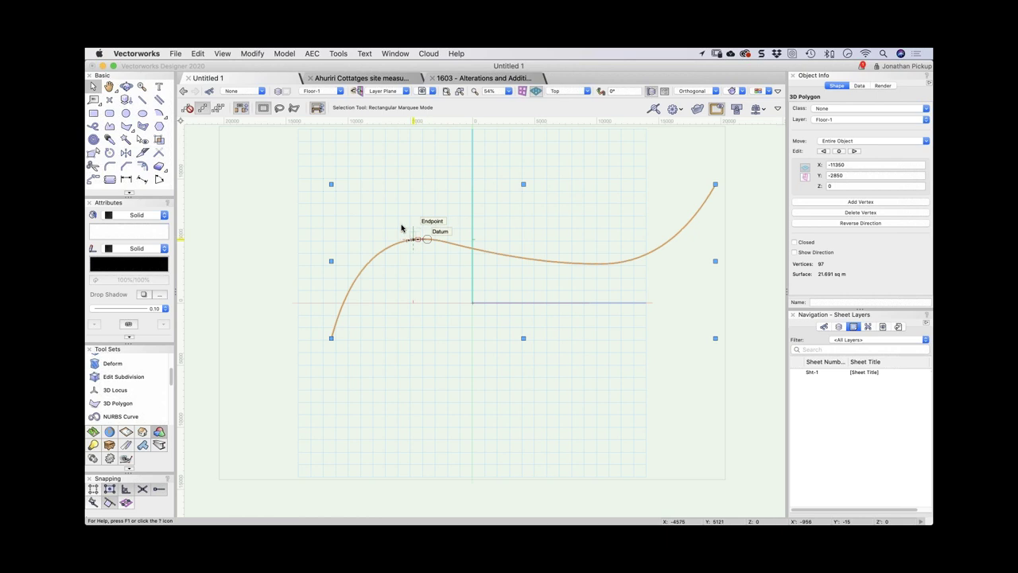
- Simplify the 3D polygon with Simplify Polys at a maximum deviation of 50 and check the vertex spacing along the curve
left_click(258, 53)
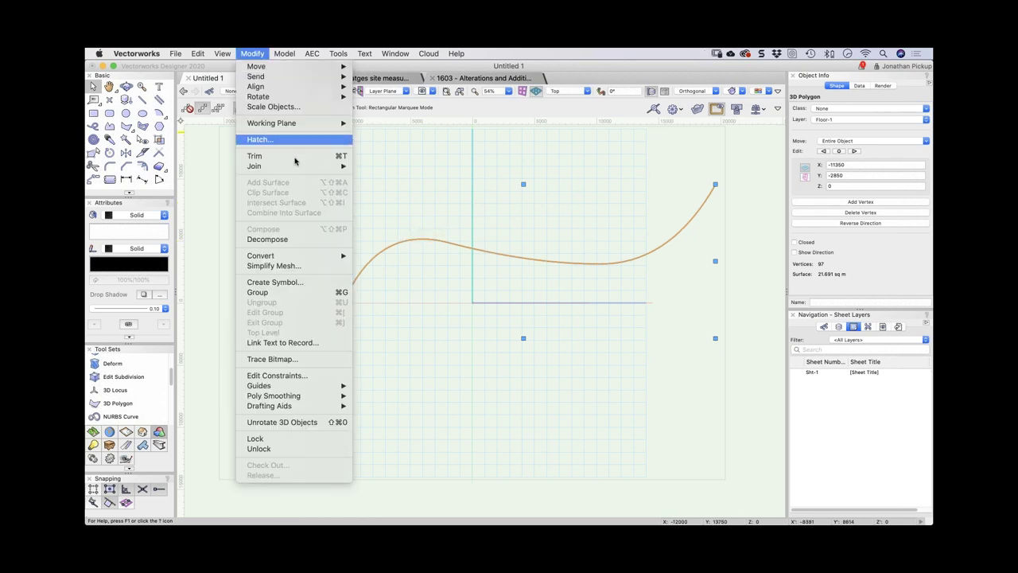
mouse_move(298, 407)
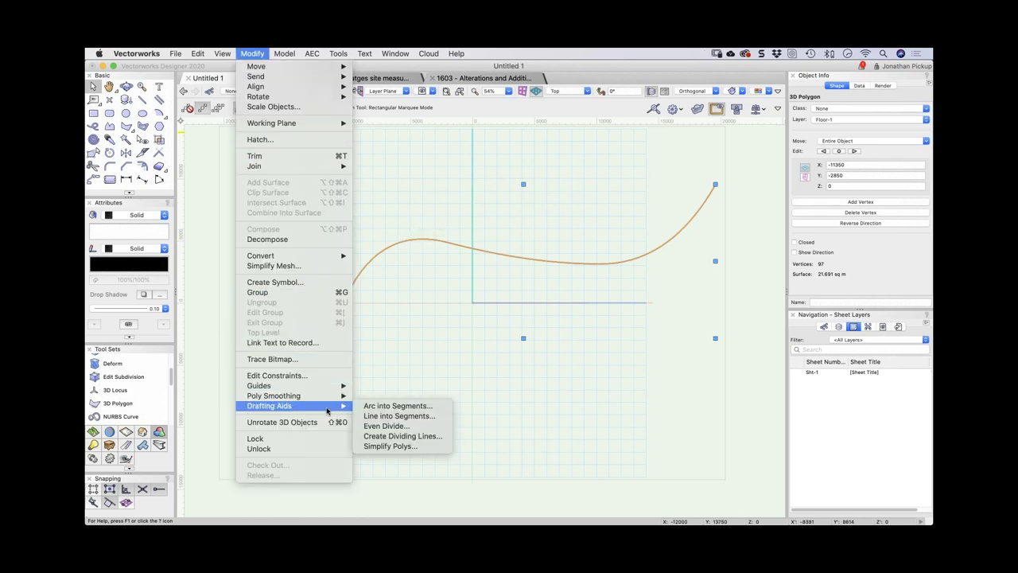
left_click(409, 449)
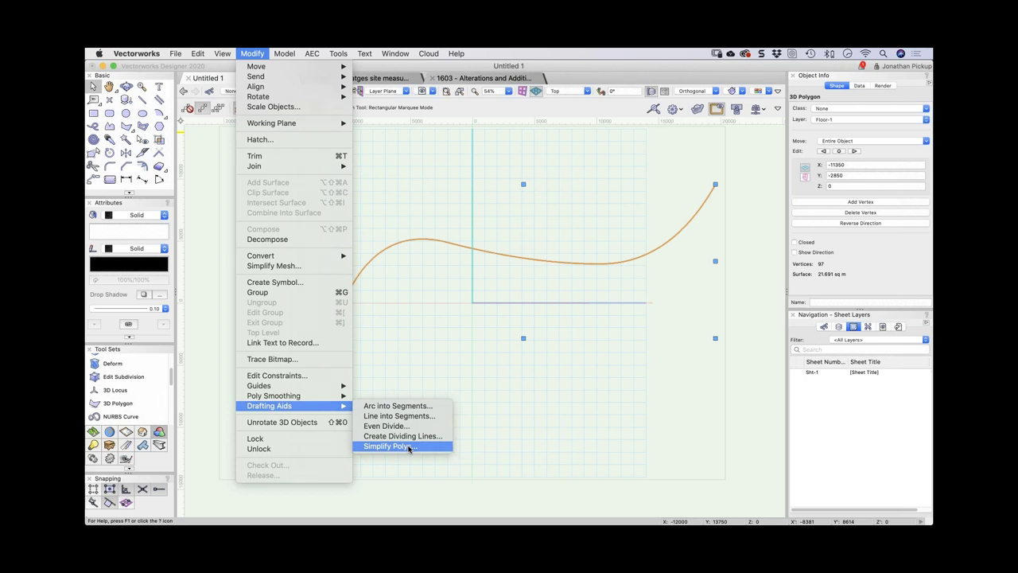
left_click_drag(505, 141, 614, 142)
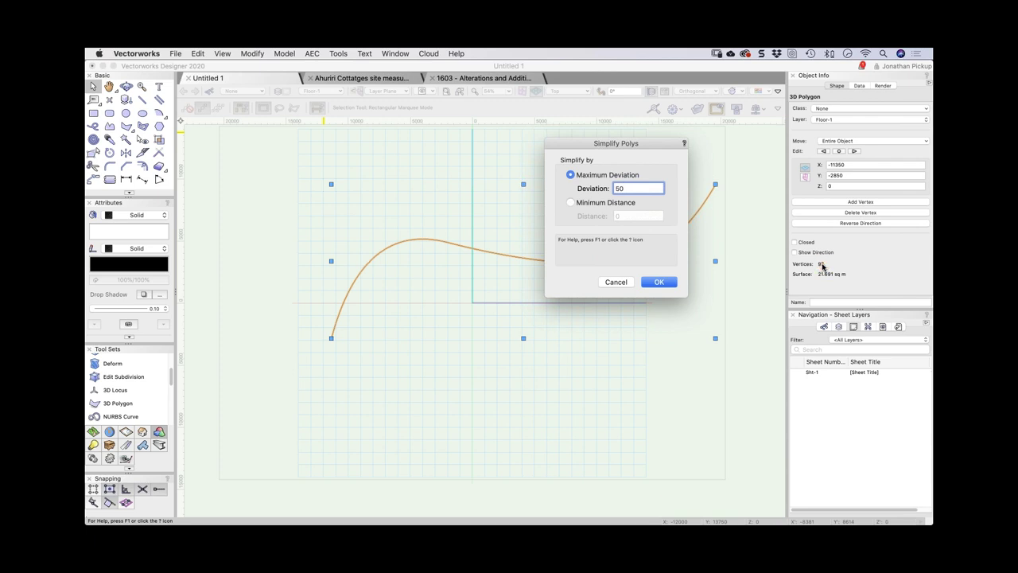
left_click(660, 283)
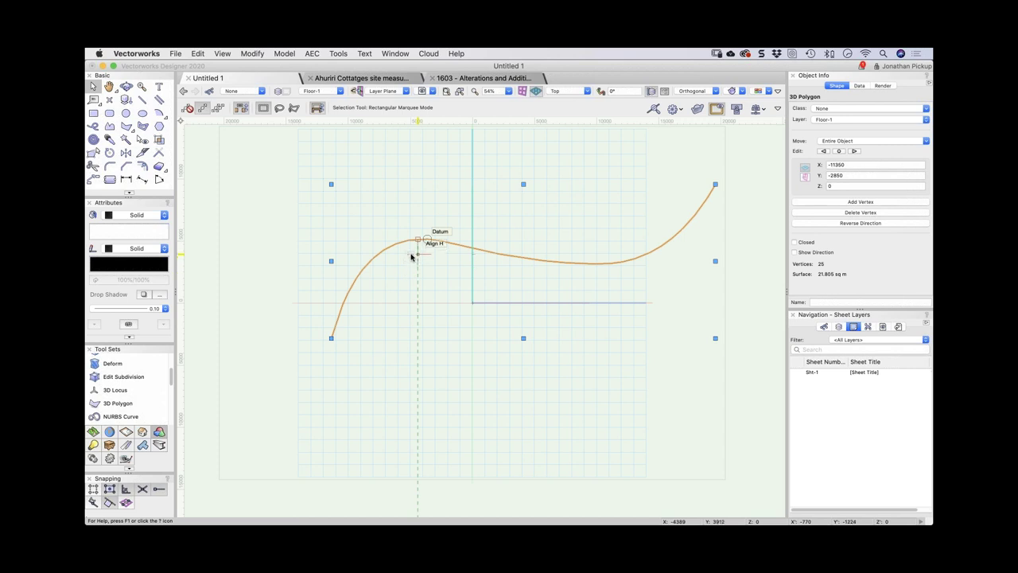
scroll(409, 245, "up", 5)
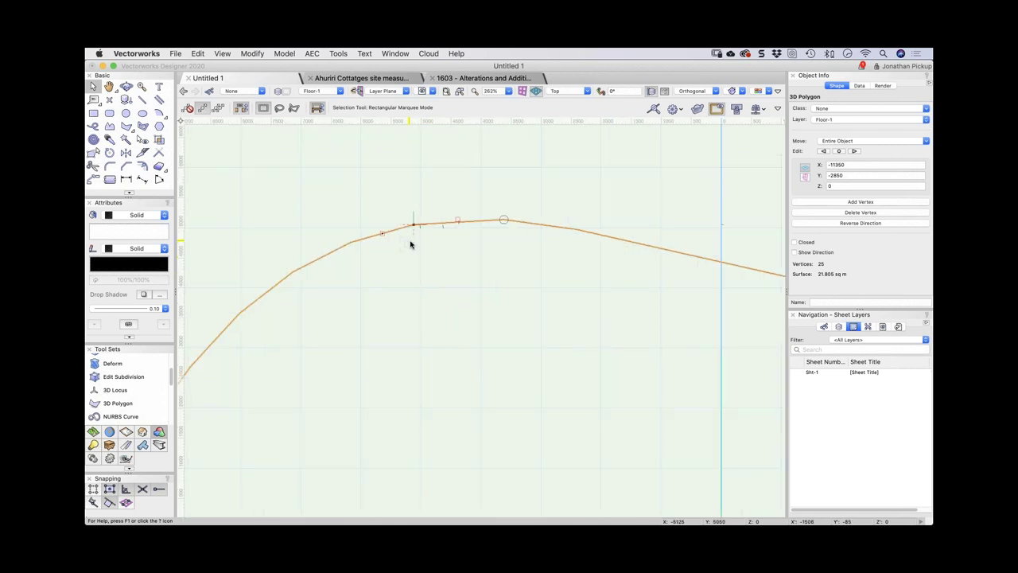
key("shift+r")
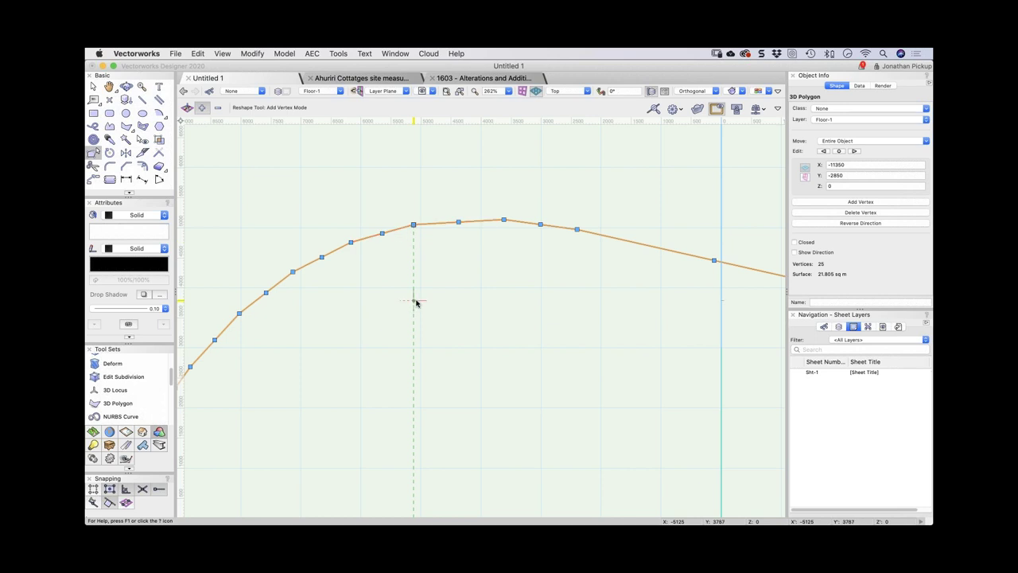
scroll(416, 302, "down", 3)
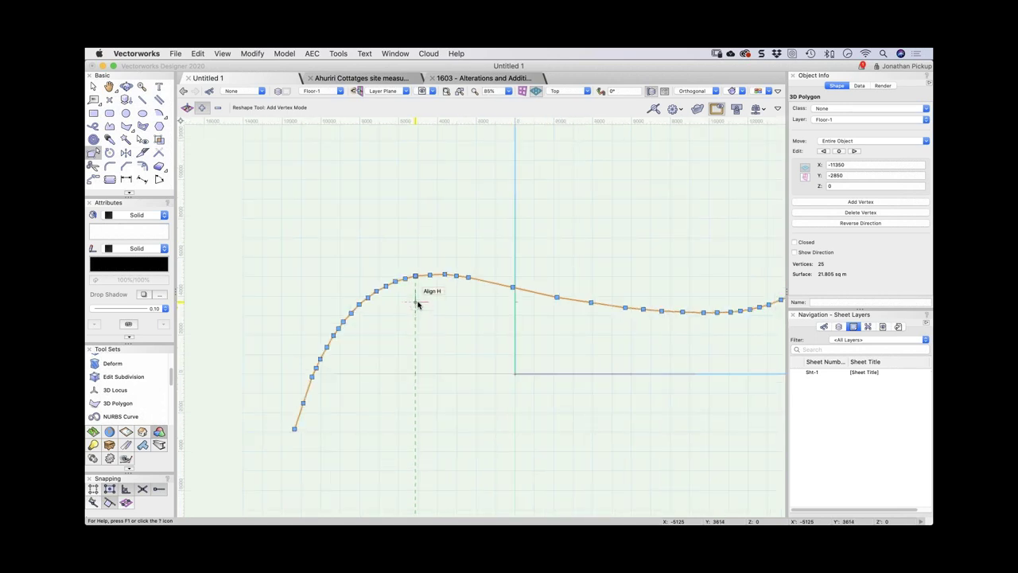
scroll(418, 303, "down", 2)
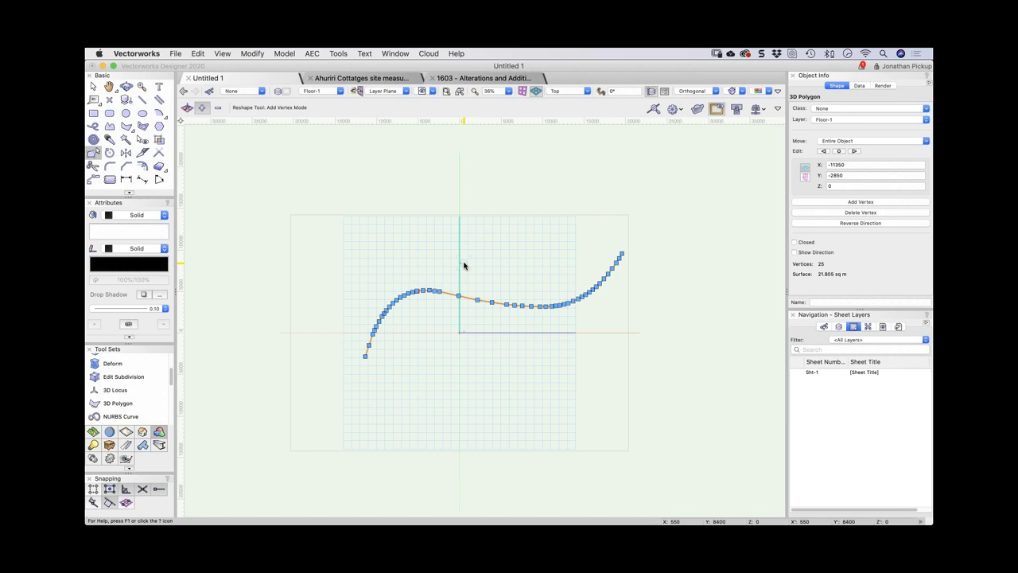
key("x")
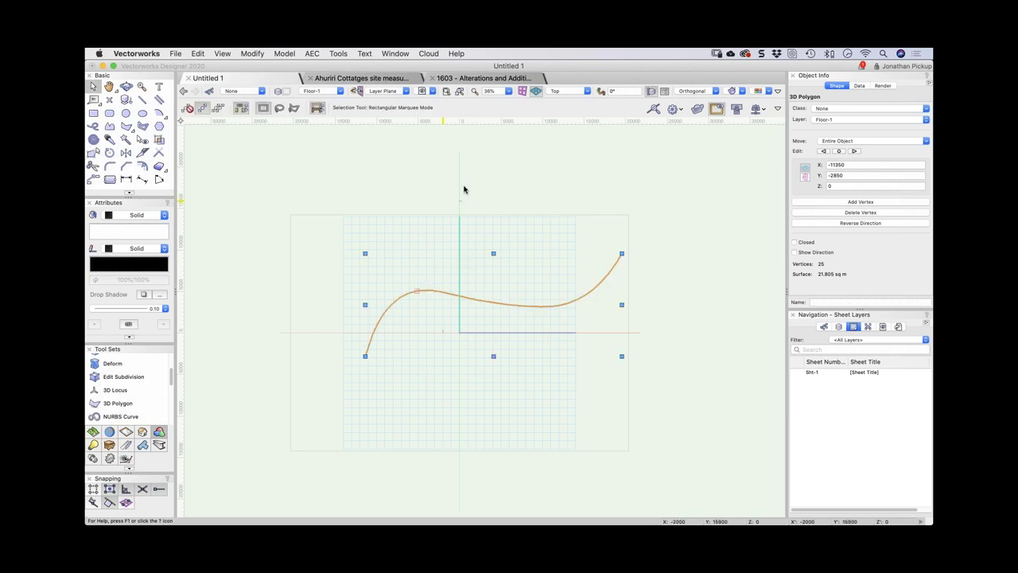
- Import the 2011Contours1m shapefile from Finder onto a new layer, keeping the shapefile's coordinate system and matching the document to it
key("super+Tab")
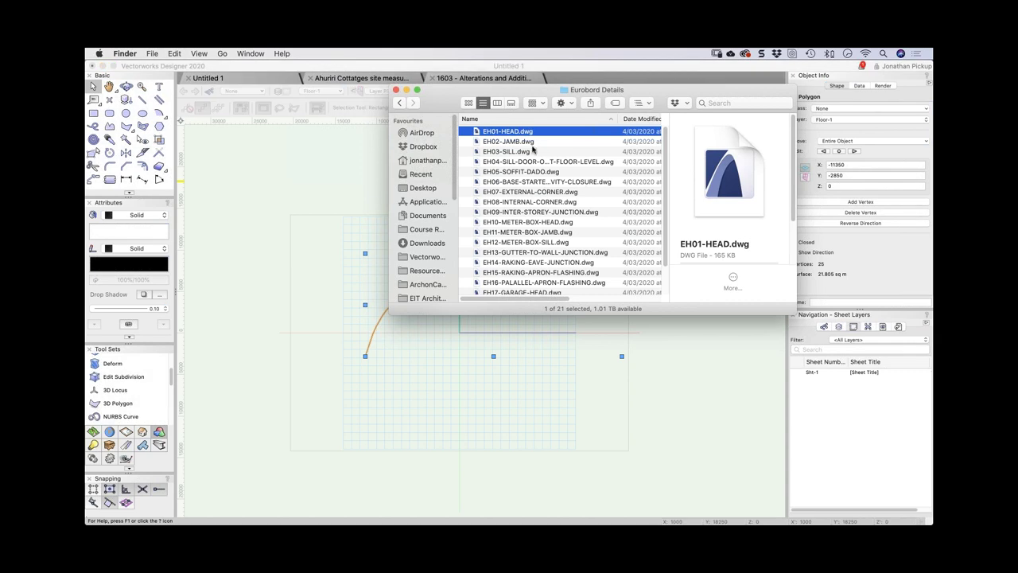
key("super+w")
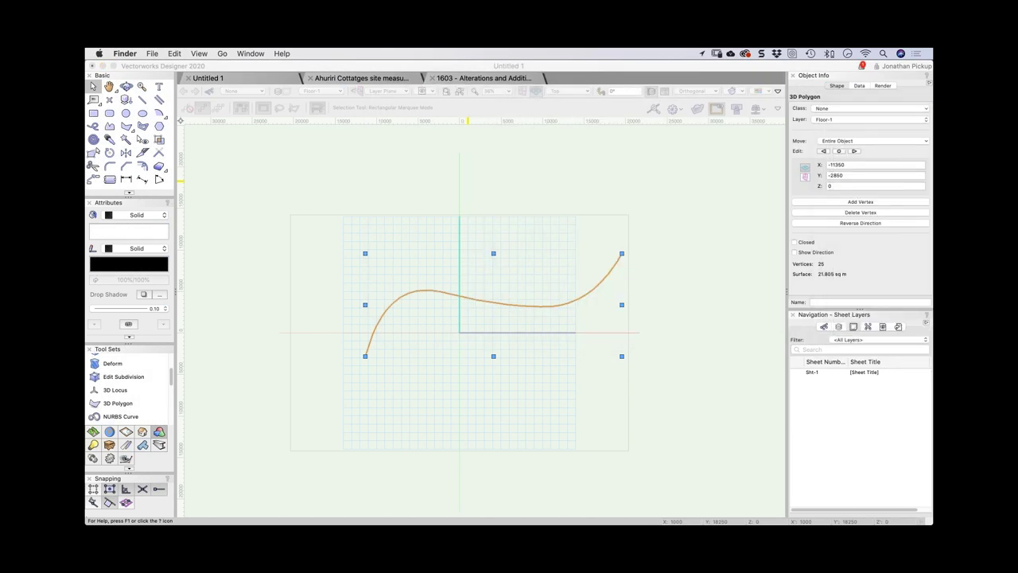
key("super+Tab")
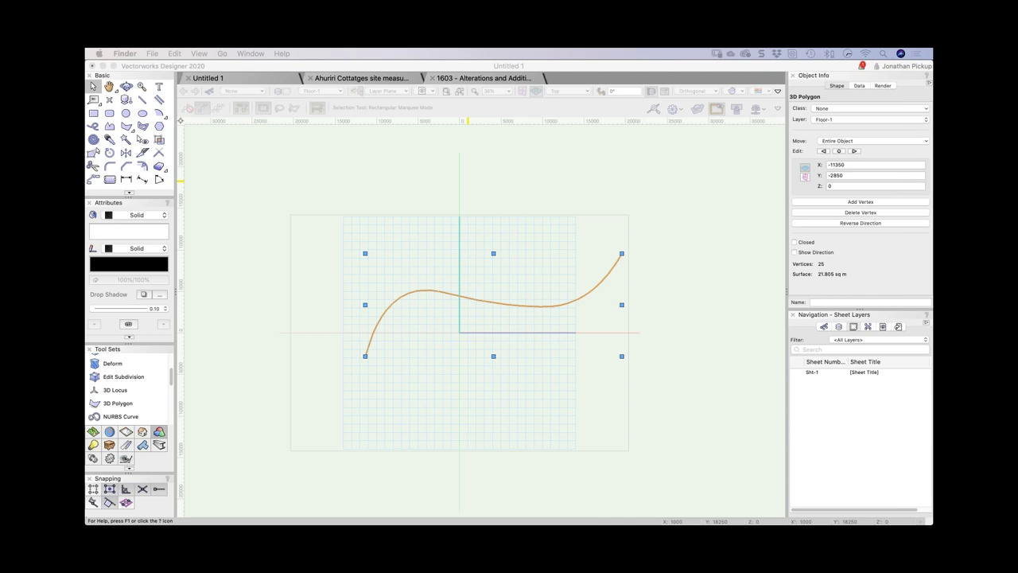
left_click_drag(907, 293, 407, 166)
left_click_drag(907, 236, 521, 251)
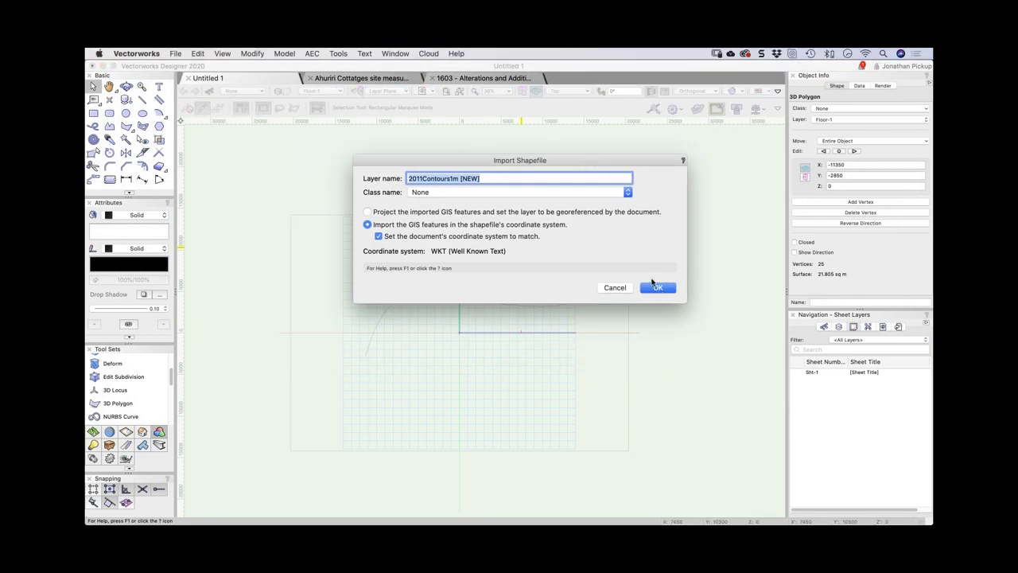
left_click(656, 287)
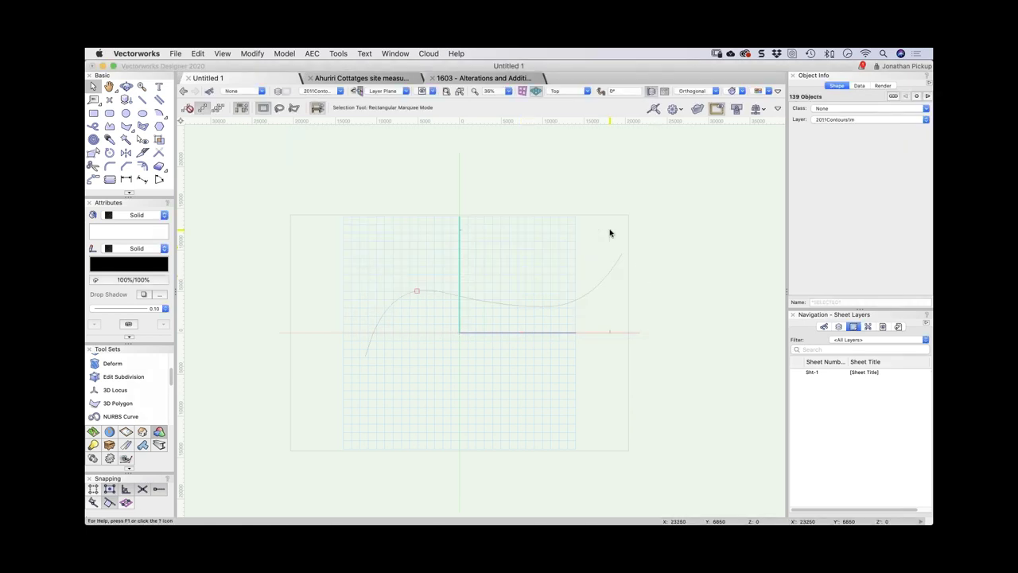
left_click(607, 233)
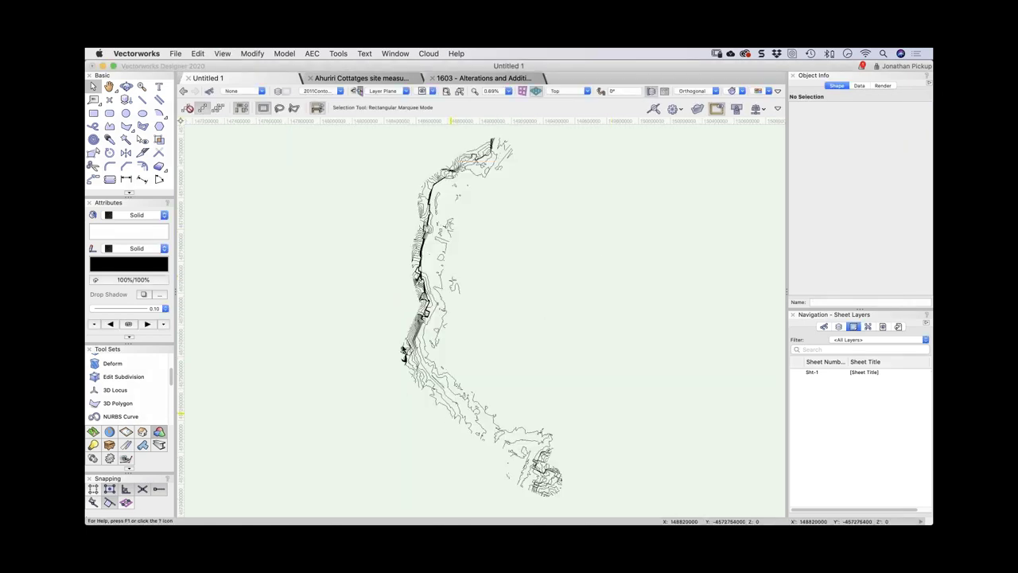
- Select all the imported contour groups with the Select Similar tool and ungroup them, attaching the group records to the resulting objects
scroll(398, 307, "up", 3)
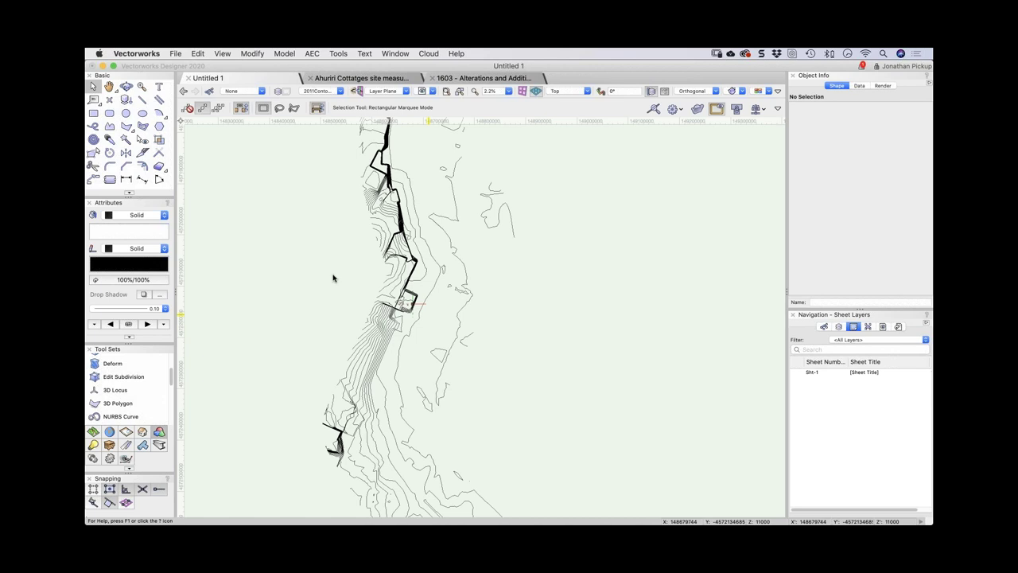
scroll(366, 297, "up", 1)
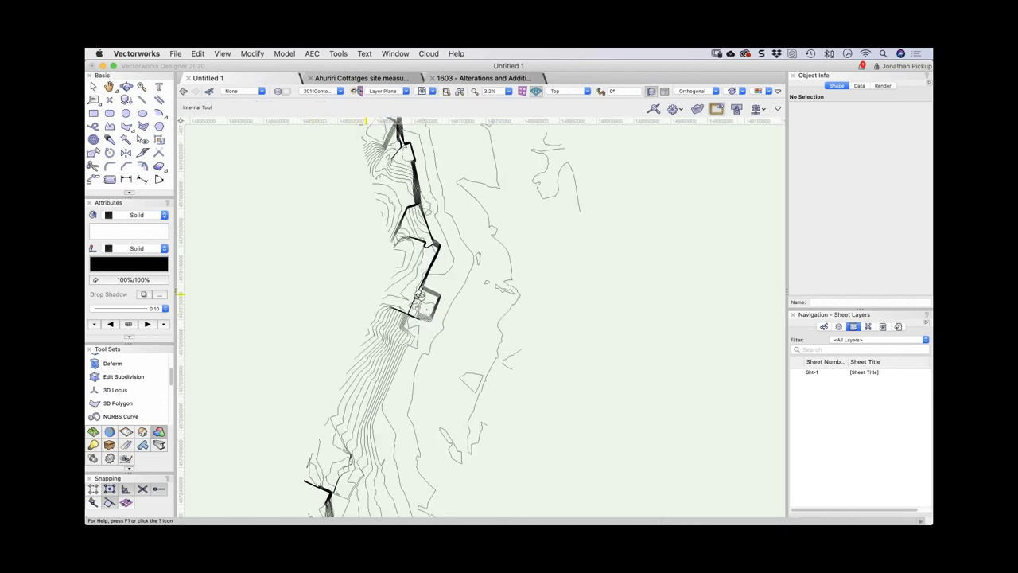
key("x")
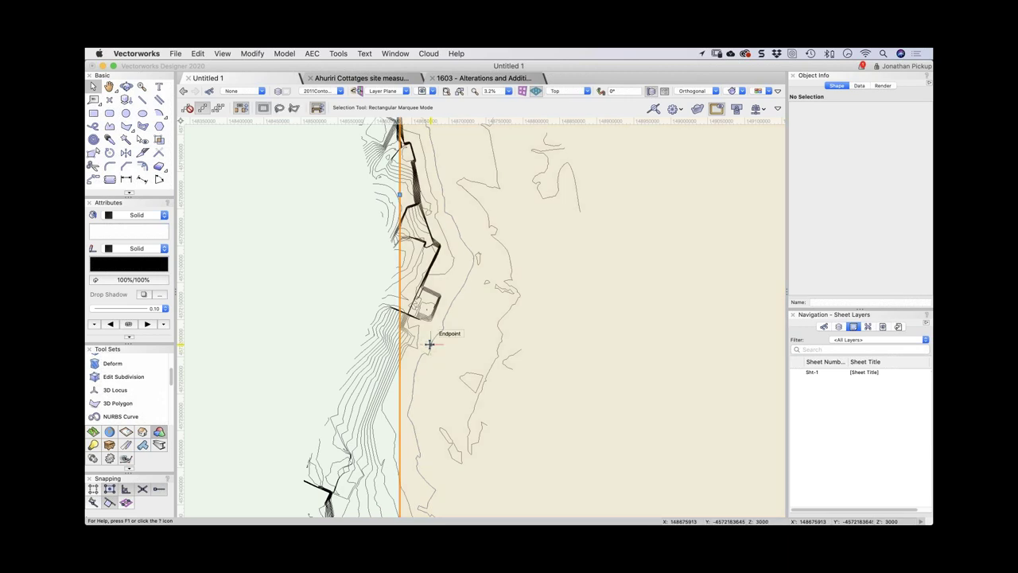
left_click(428, 344)
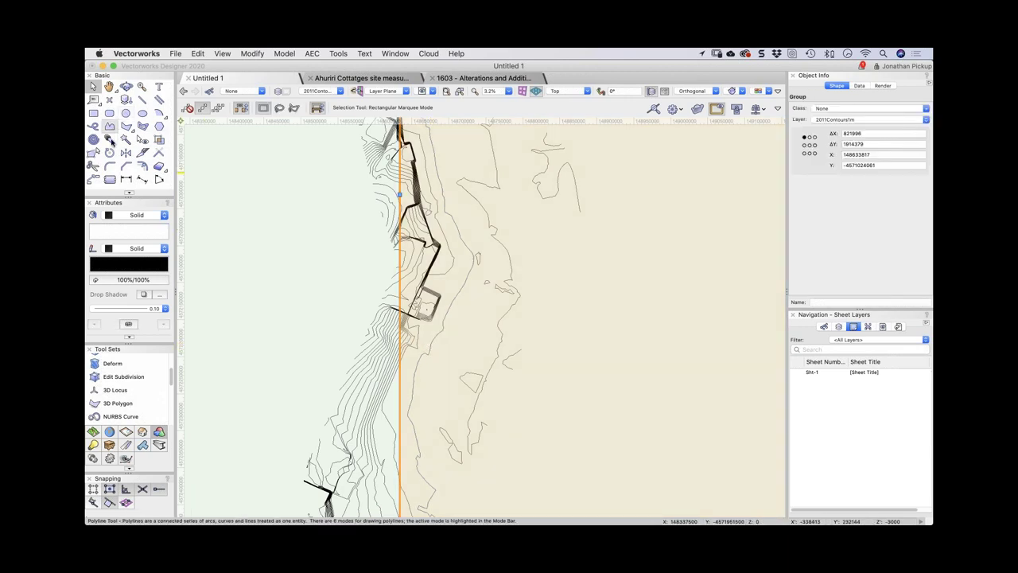
left_click(125, 140)
left_click(486, 268)
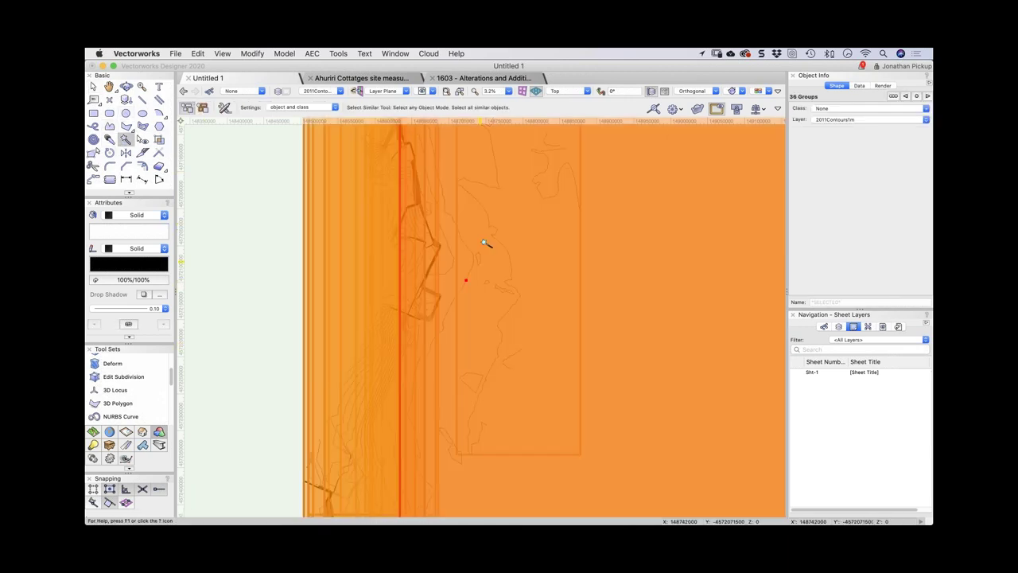
key("super+u")
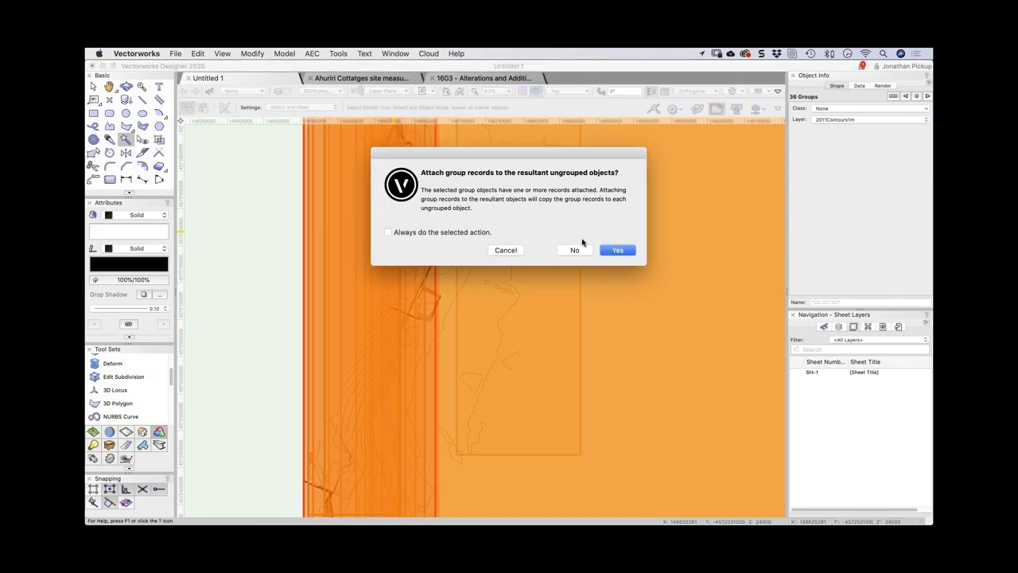
left_click(628, 253)
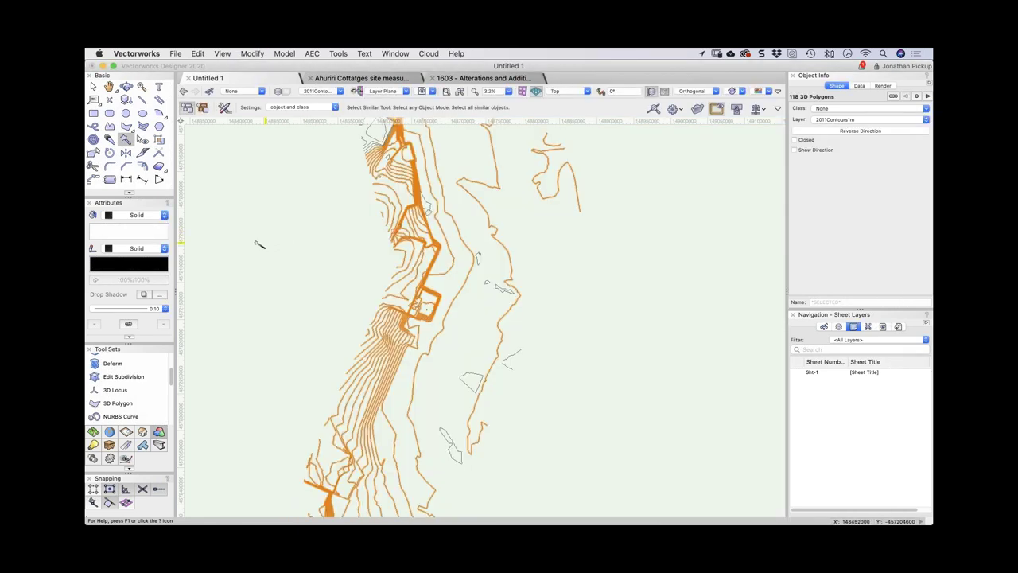
- Select the long contour polygon at Z 3000 and examine its vertex count and extent along the site
key("x")
left_click(465, 280)
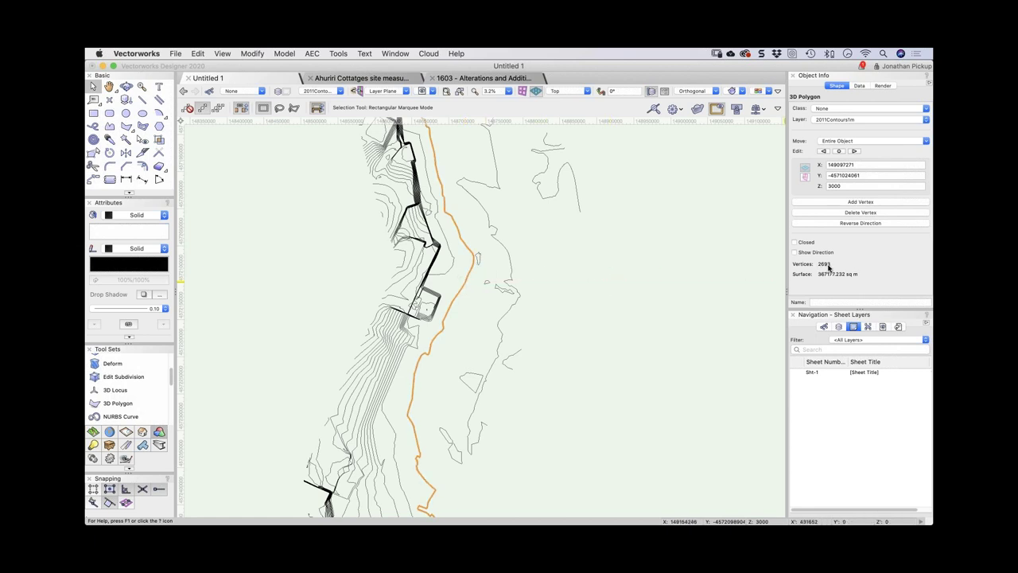
scroll(611, 278, "down", 5)
mouse_move(604, 276)
middle_mouse_down()
mouse_move(430, 244)
mouse_move(338, 182)
middle_mouse_up()
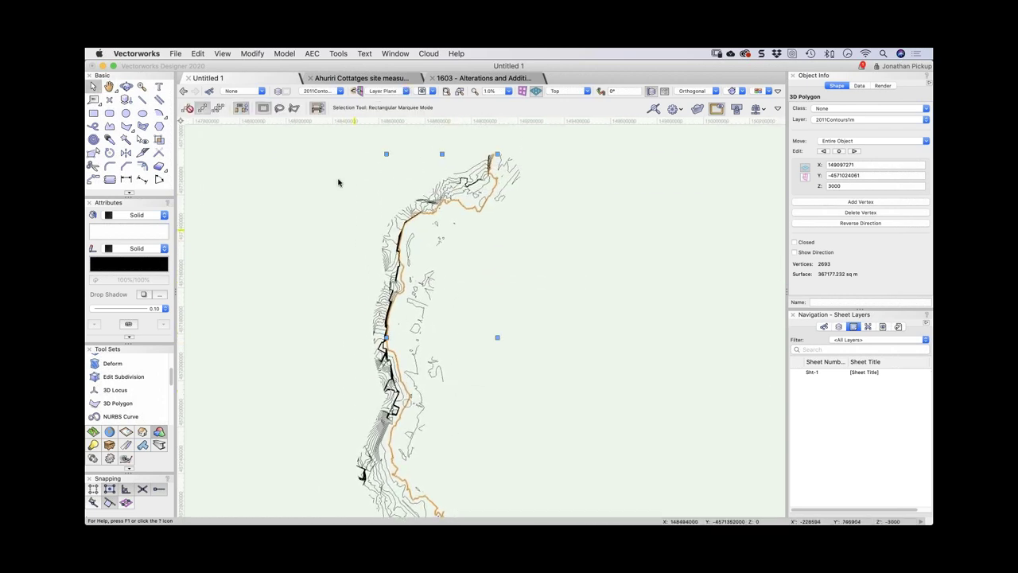
scroll(336, 178, "left", 5)
scroll(336, 178, "down", 4)
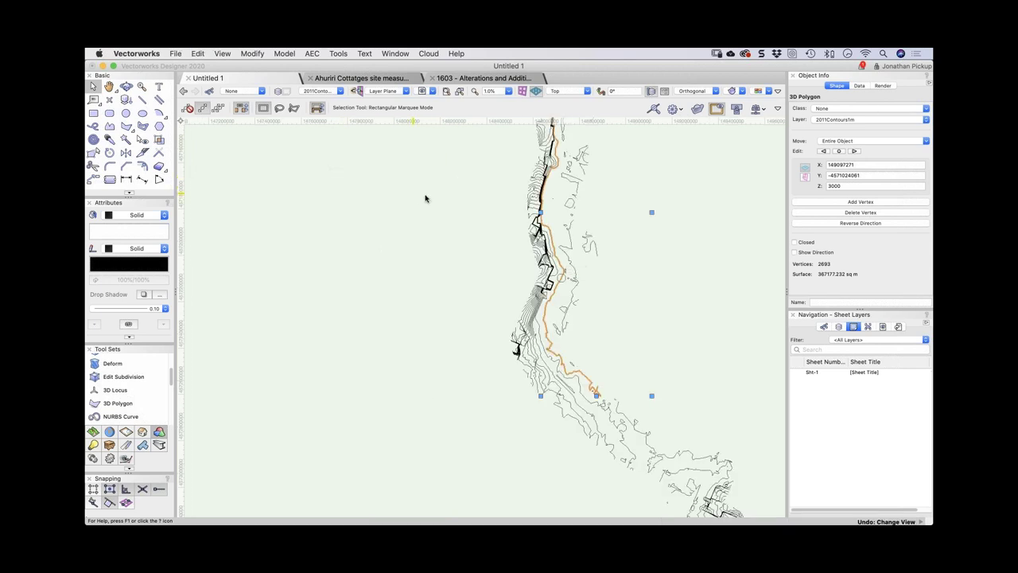
- Simplify all the contour 3D polygons with Simplify Polys at a maximum deviation of 50
key("super+a")
left_click(253, 53)
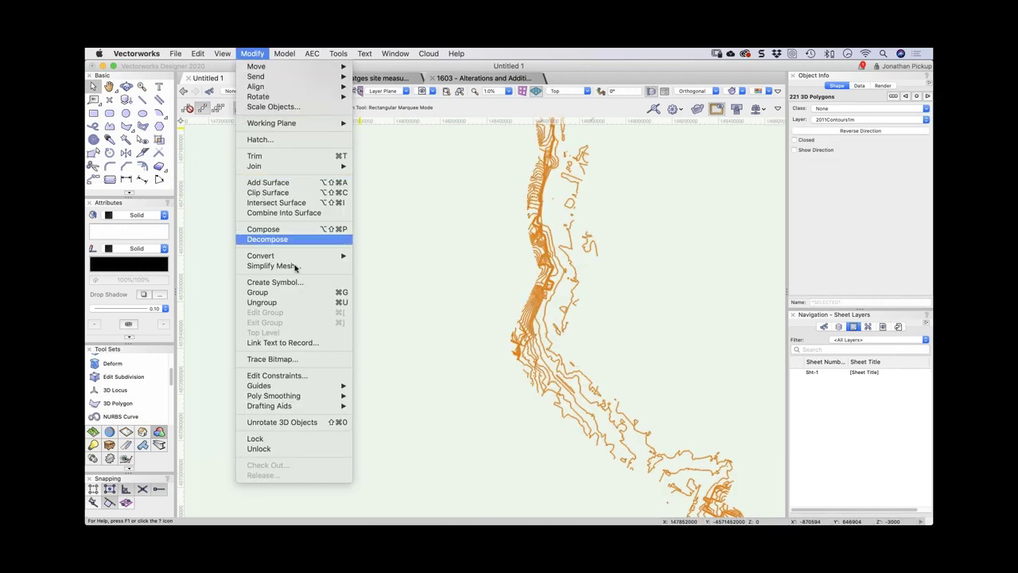
mouse_move(298, 407)
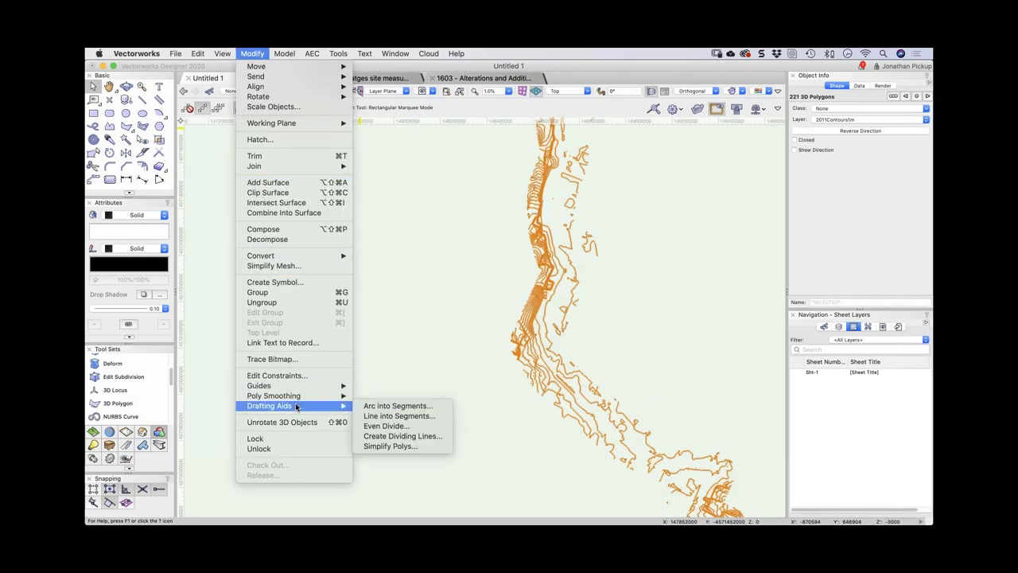
left_click(420, 446)
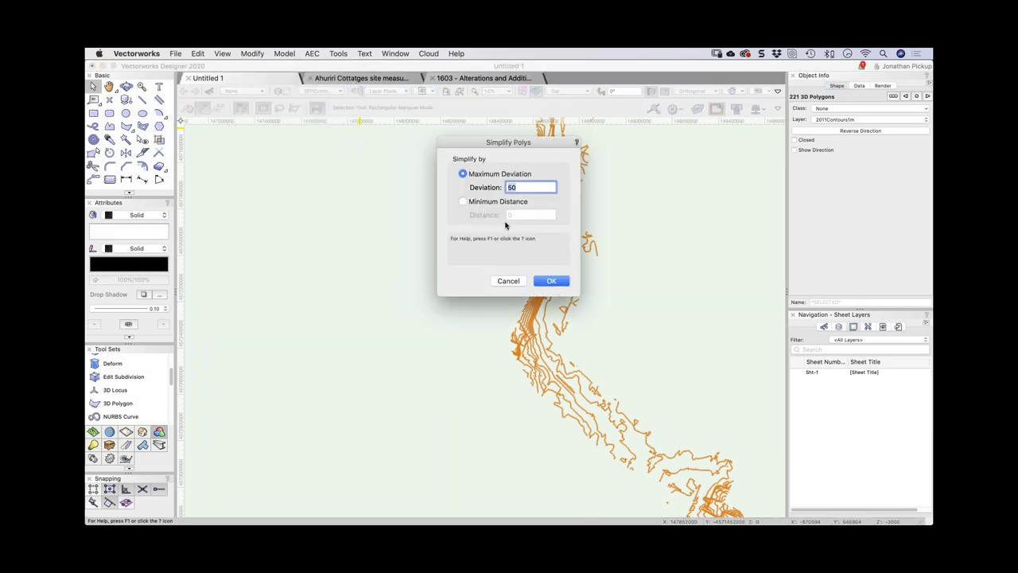
key("Return")
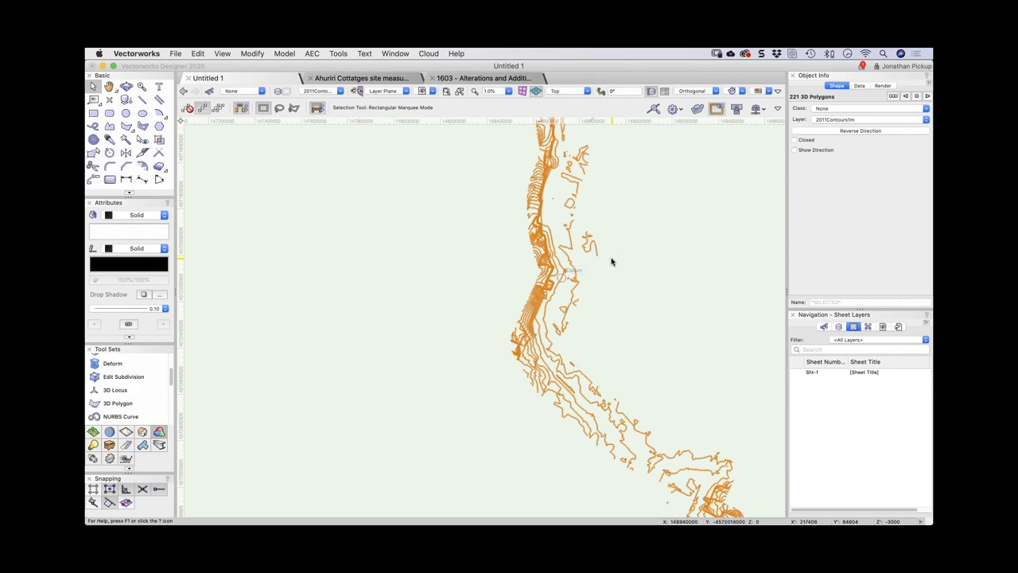
- Check the vertex count of the simplified contours and examine their shape in a 3D view
left_click(657, 242)
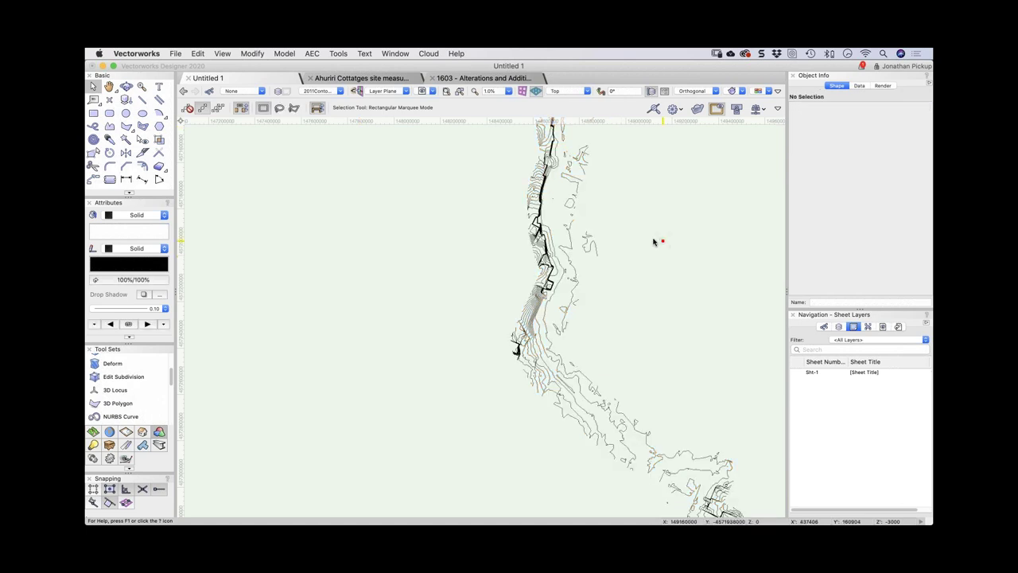
left_click(546, 322)
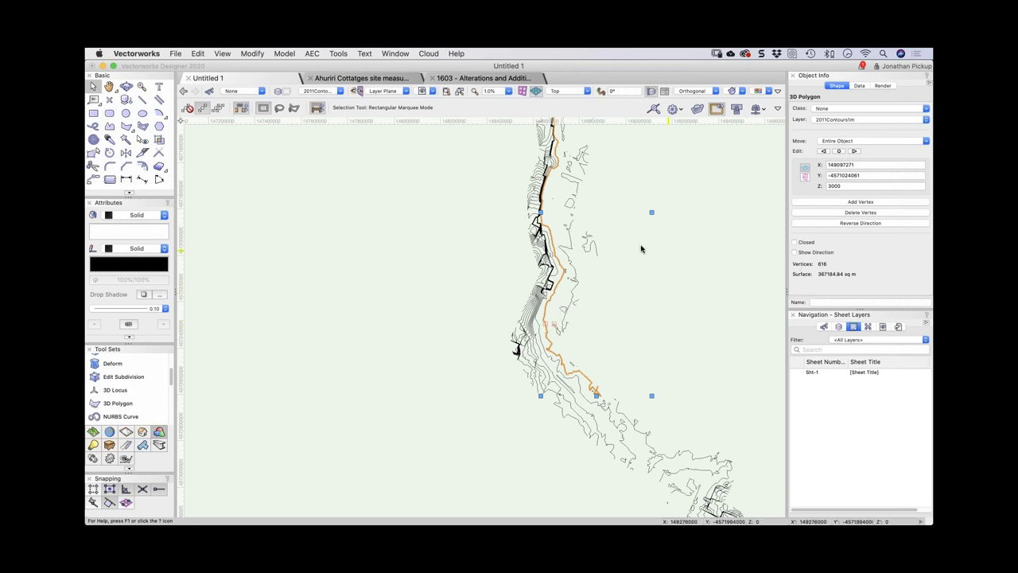
middle_click_drag(661, 255, 470, 119, "super")
scroll(649, 317, "up", 5)
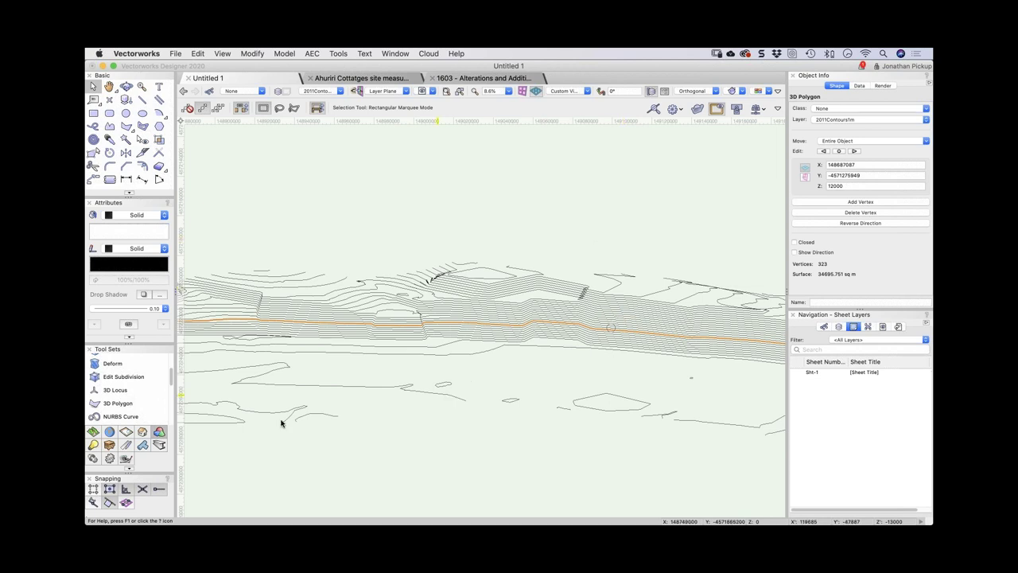
left_click(92, 432)
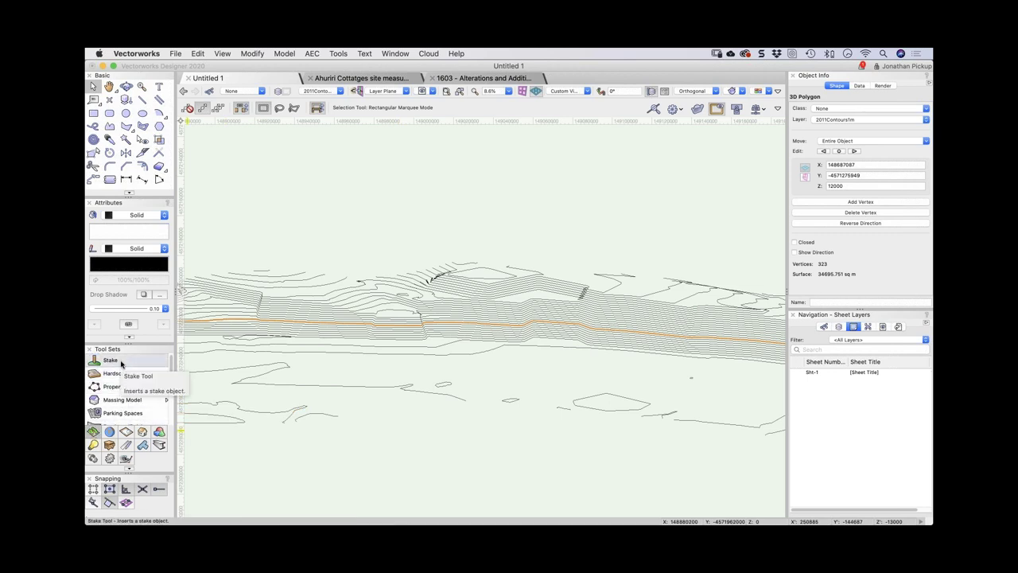
scroll(126, 374, "down", 3)
scroll(127, 380, "up", 3)
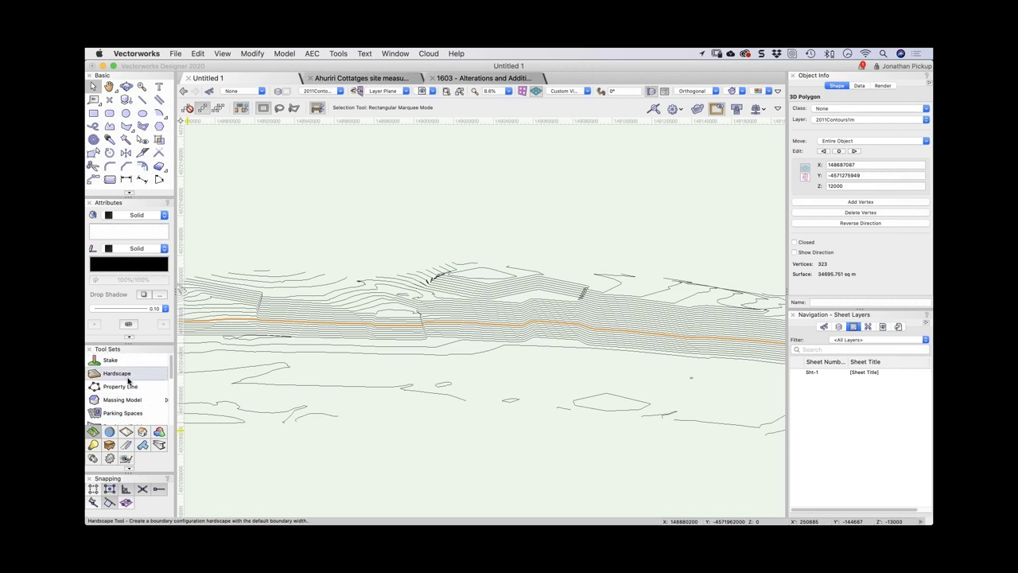
scroll(126, 377, "down", 8)
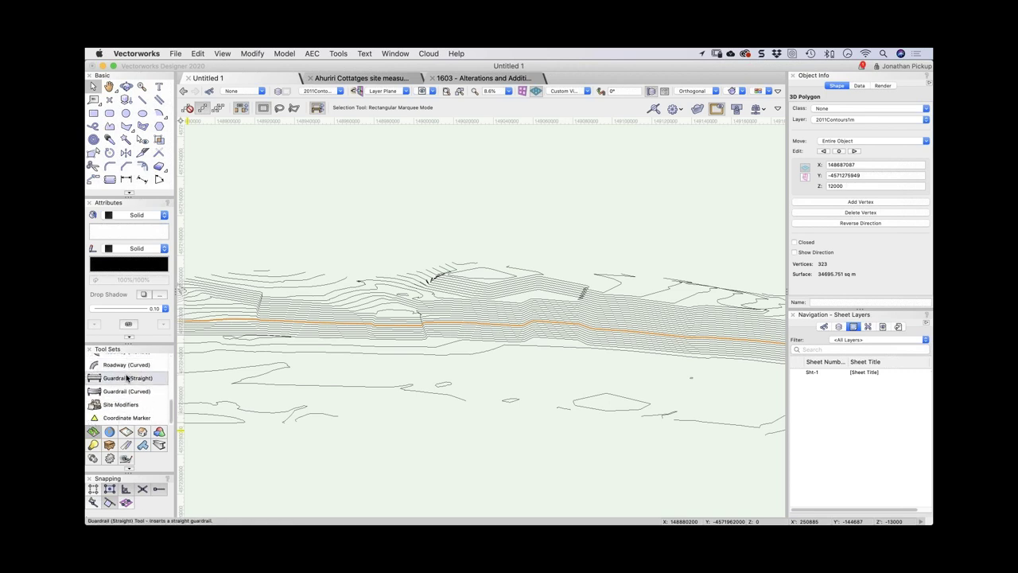
left_click(131, 405)
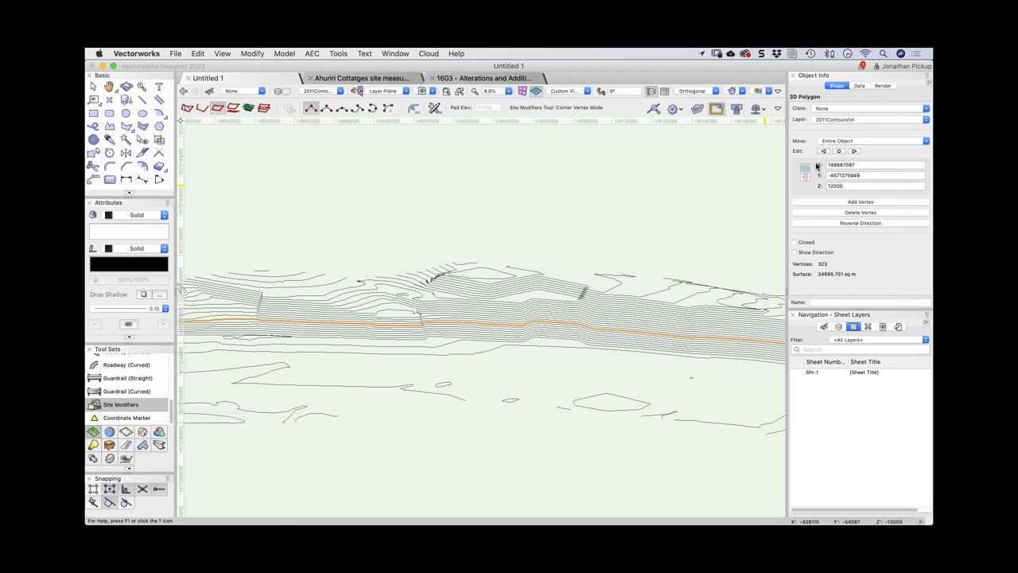
middle_click_drag(732, 256, 564, 284, "shift")
key("x")
- Try to create a site model section from the contour polygons crossing the steep bank
scroll(588, 282, "down", 5)
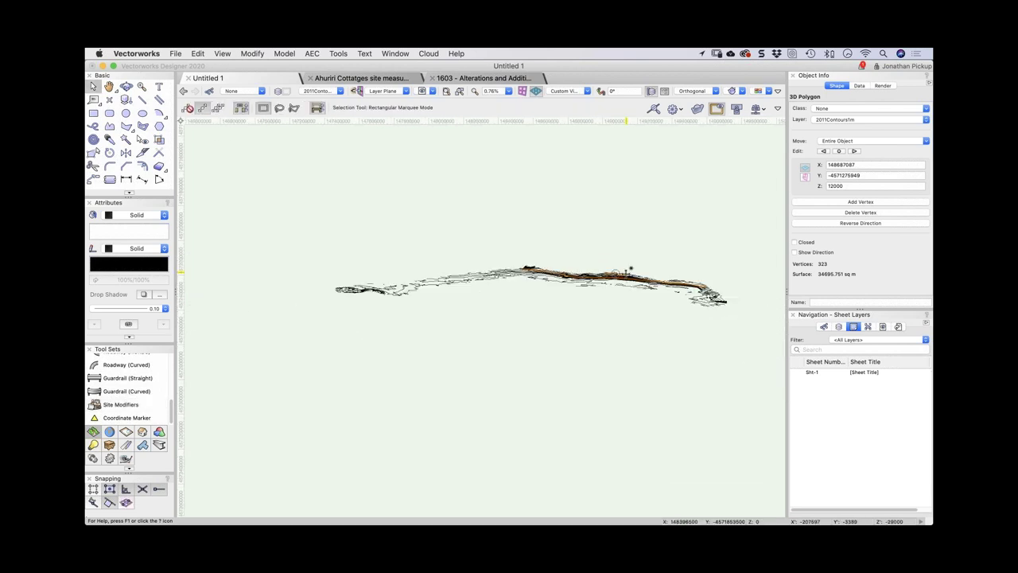
scroll(624, 280, "up", 6)
mouse_move(621, 284)
middle_mouse_down("shift")
mouse_move(484, 274)
mouse_move(714, 295)
mouse_move(625, 284)
middle_mouse_up("shift")
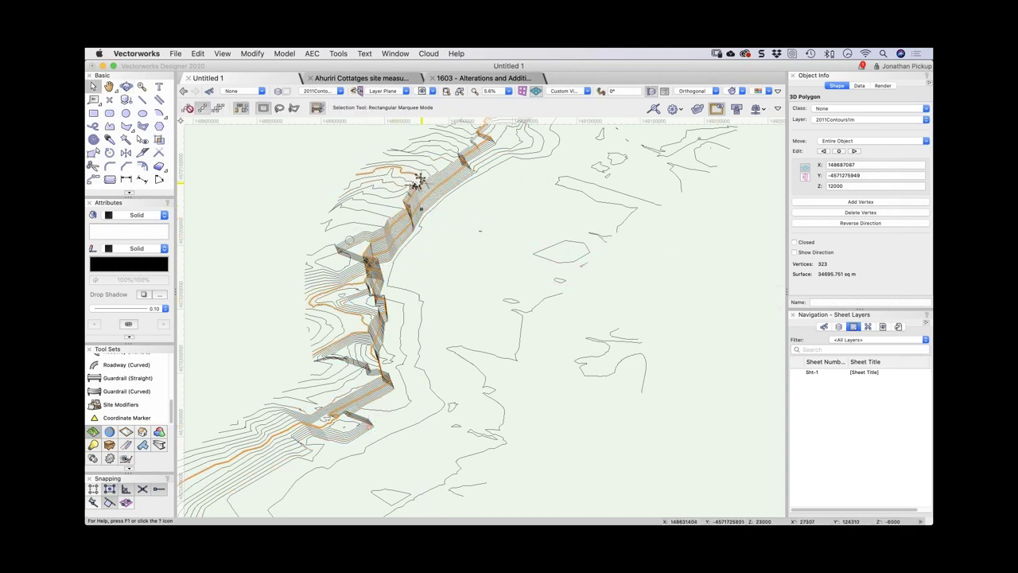
left_click_drag(365, 149, 437, 195)
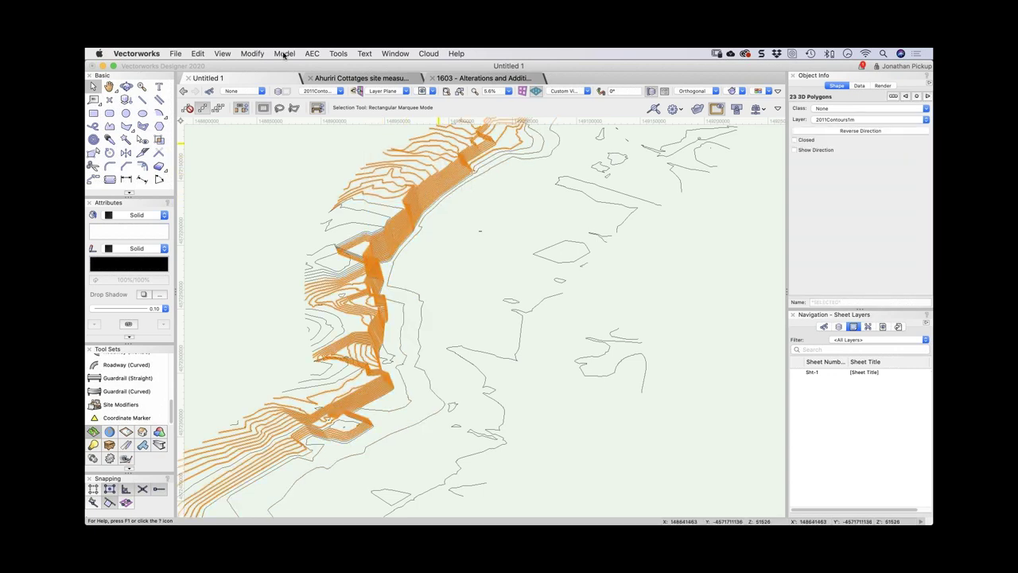
left_click(310, 54)
mouse_move(403, 257)
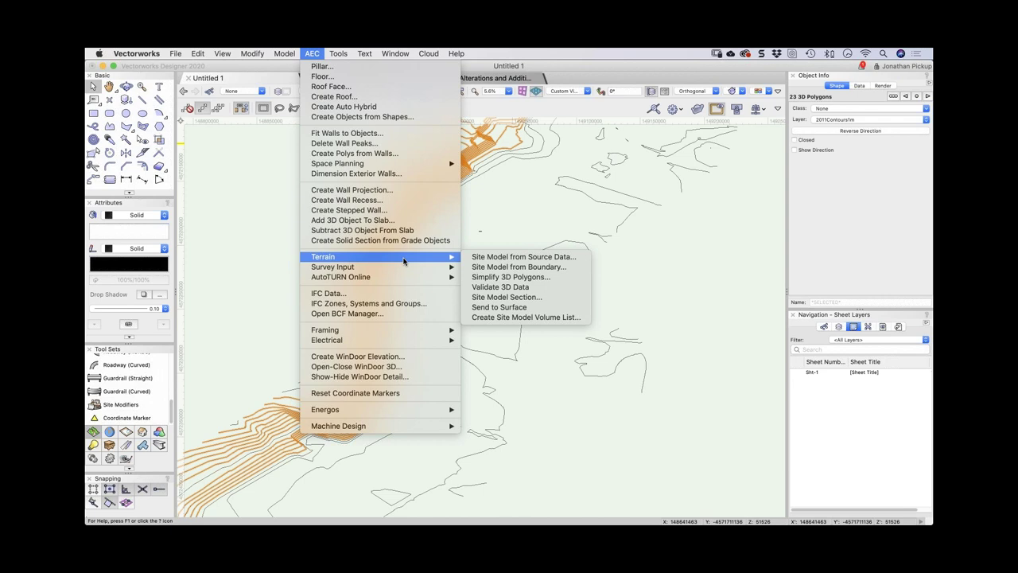
left_click(503, 297)
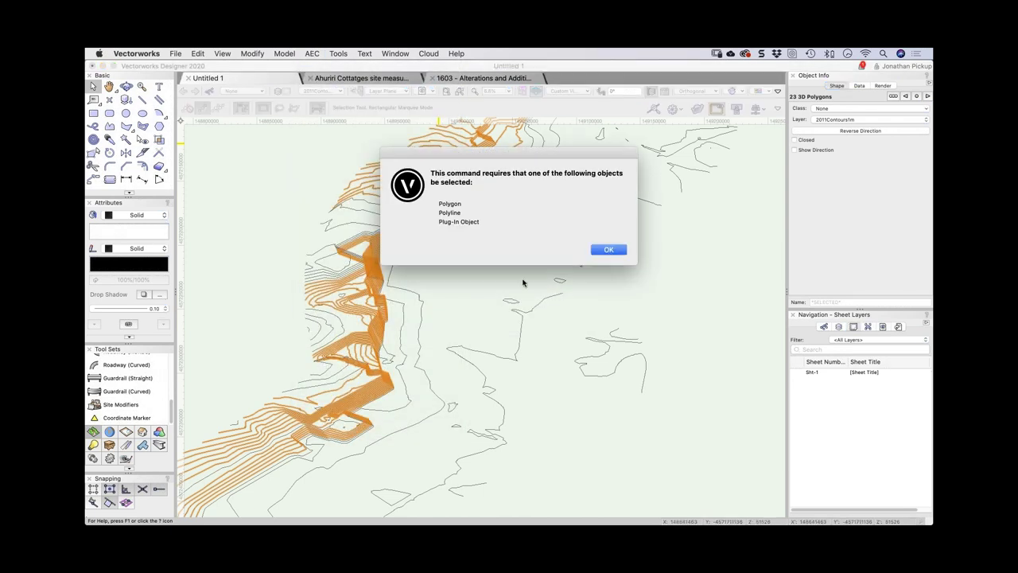
left_click(609, 248)
- Add the remaining bank contours to the selection and create a site model from the source data, keeping the proposed settings
left_click_drag(321, 165, 412, 233)
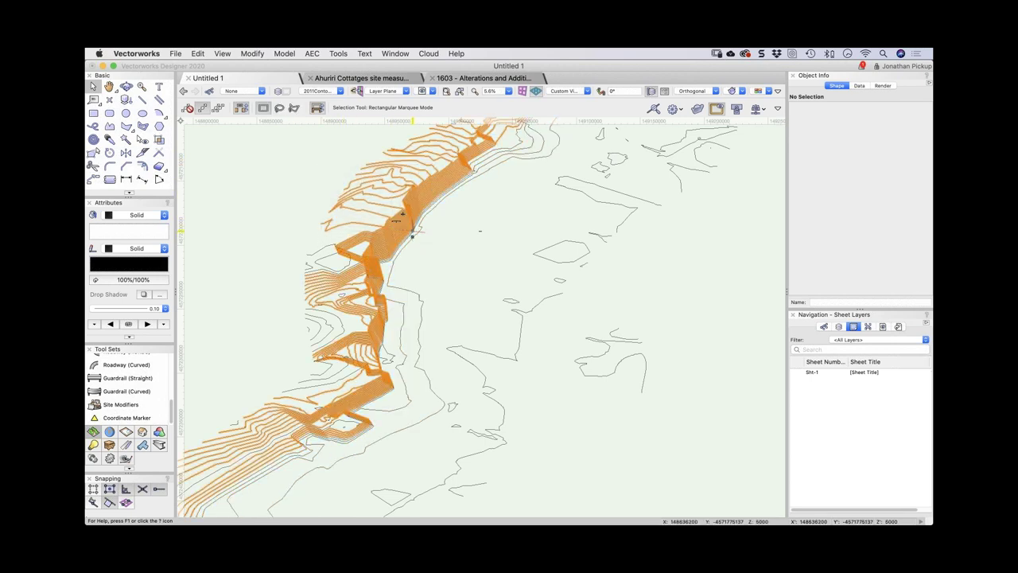
left_click(311, 53)
mouse_move(349, 258)
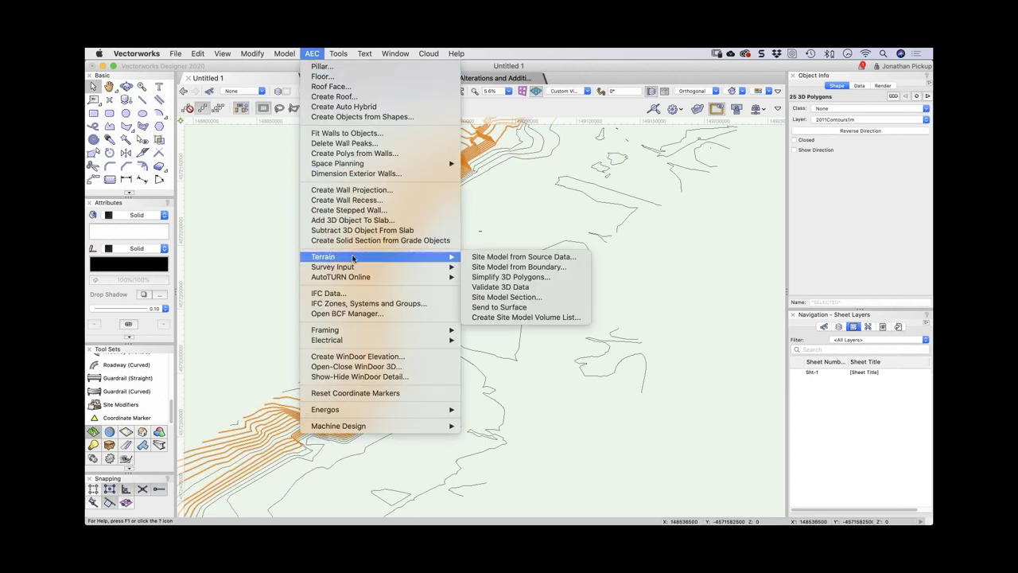
left_click(495, 257)
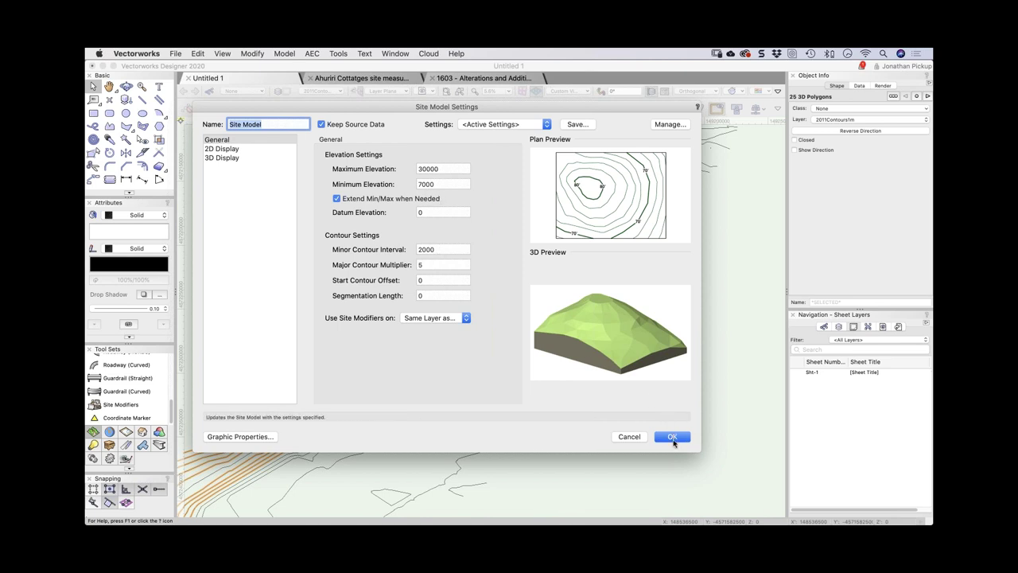
left_click(672, 436)
- Render the site model as shaded surfaces and examine the terrain along the steep bank in 3D
middle_click_drag(580, 323, 534, 280, "super")
key("super+shift+g")
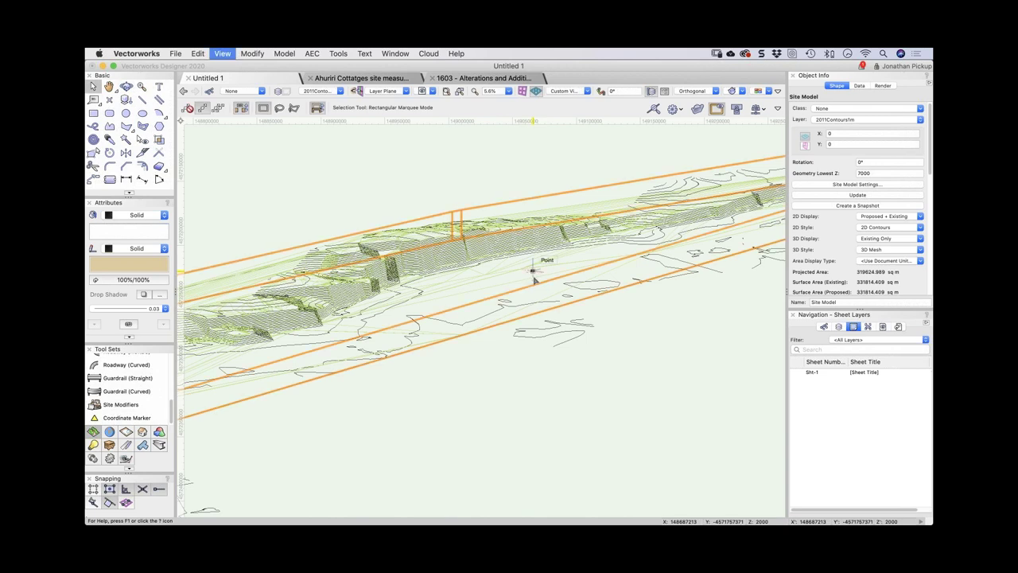
middle_click_drag(386, 229, 341, 205, "super")
left_click(316, 174)
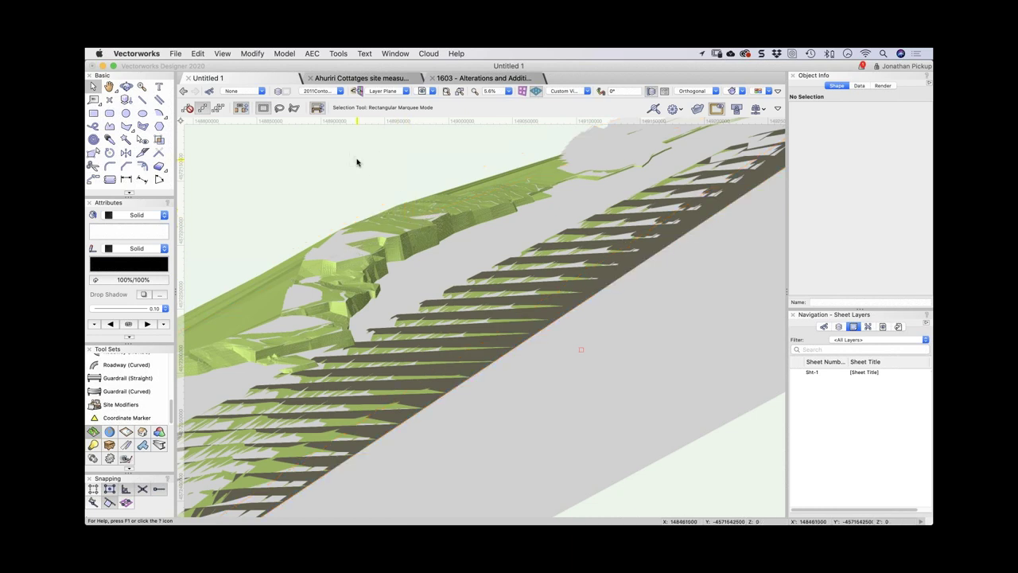
- Return to the Top/Plan view and delete the site model
key("super+5")
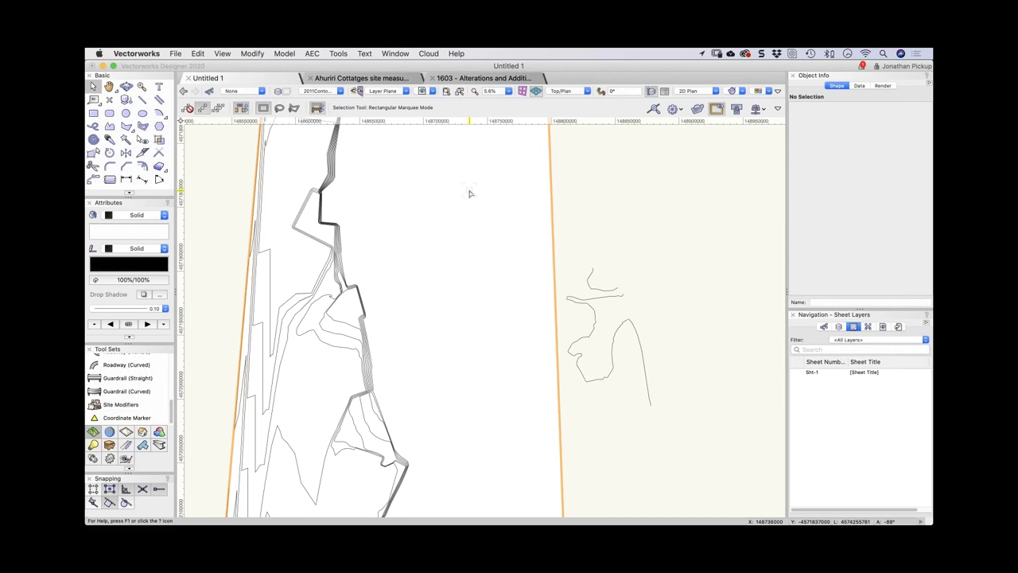
left_click(546, 226)
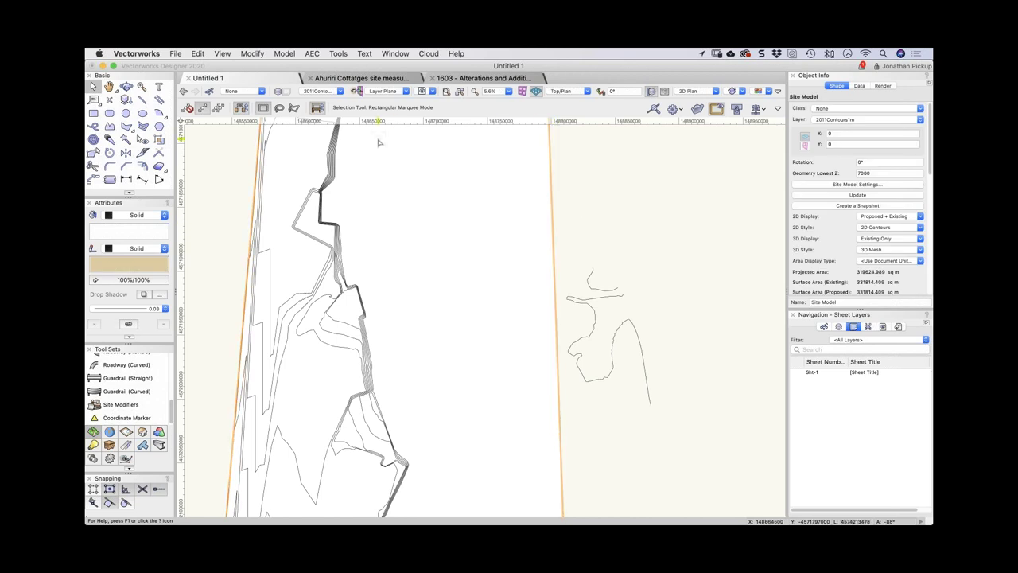
key("Delete")
- Make Floor-1 the active design layer and delete the curved 3D polygon on it
key("super+6")
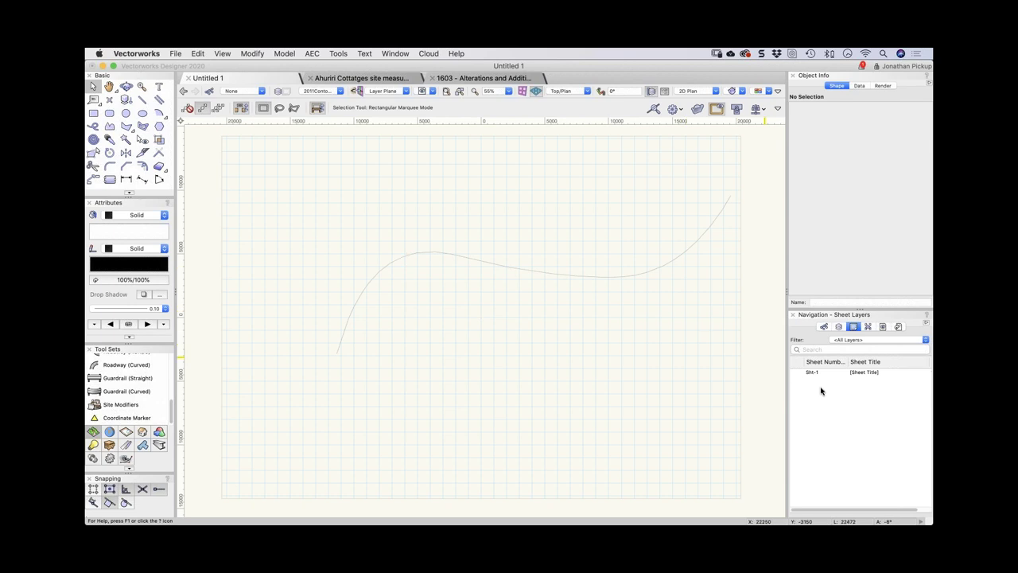
left_click(838, 327)
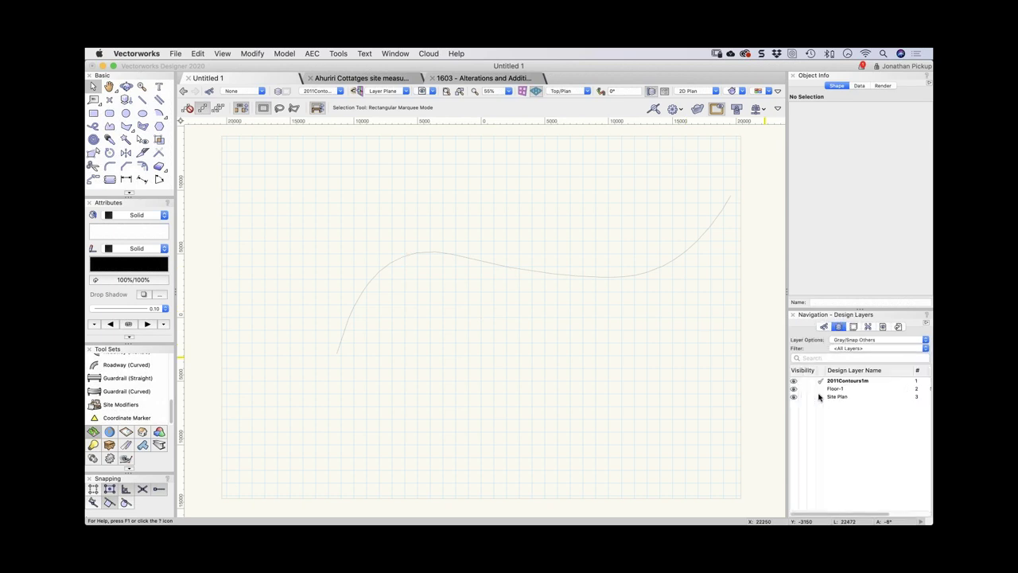
left_click(823, 387)
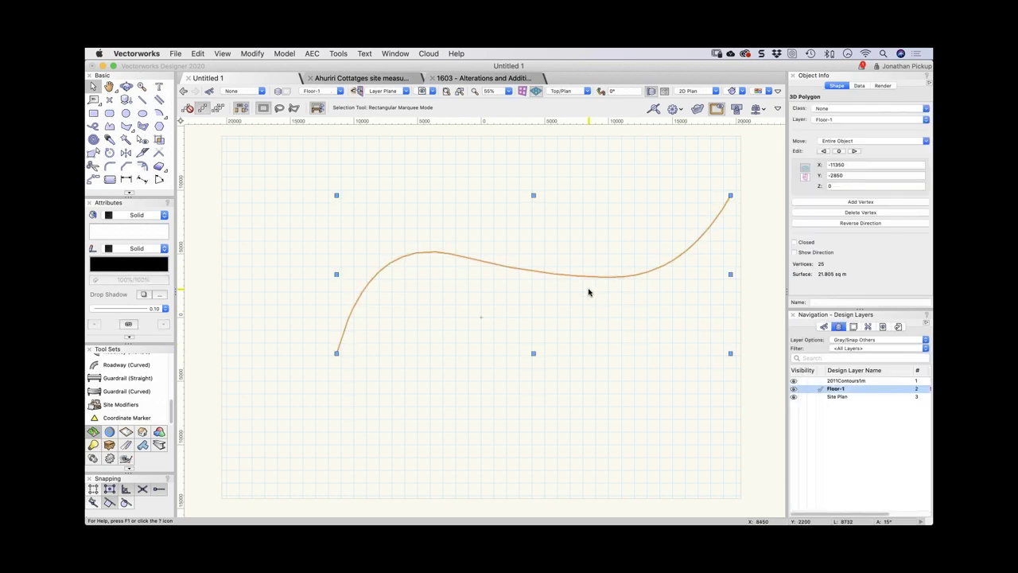
- Draw a vertical line and a horizontal line about 13760 long that starts just to its right
left_click(142, 99)
left_click(413, 259)
left_click(414, 359)
left_click(424, 275)
left_click(600, 275)
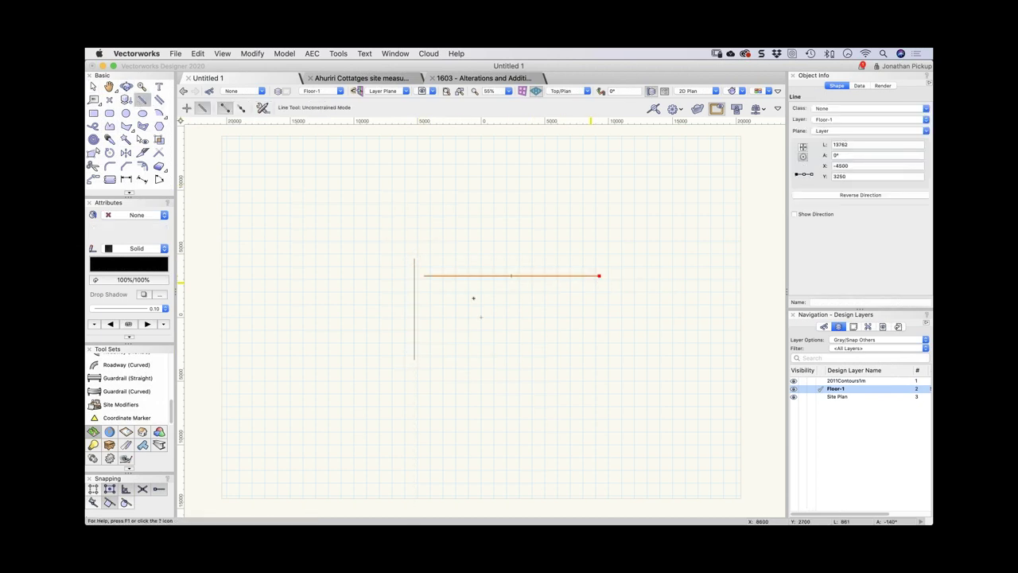
- Draw two shorter horizontal lines and two slanted lines below the long horizontal one, all stopping short of the vertical line
left_click(435, 295)
left_click(449, 324)
left_click(544, 316)
left_click(435, 317)
left_click(439, 336)
left_click(511, 345)
key("x")
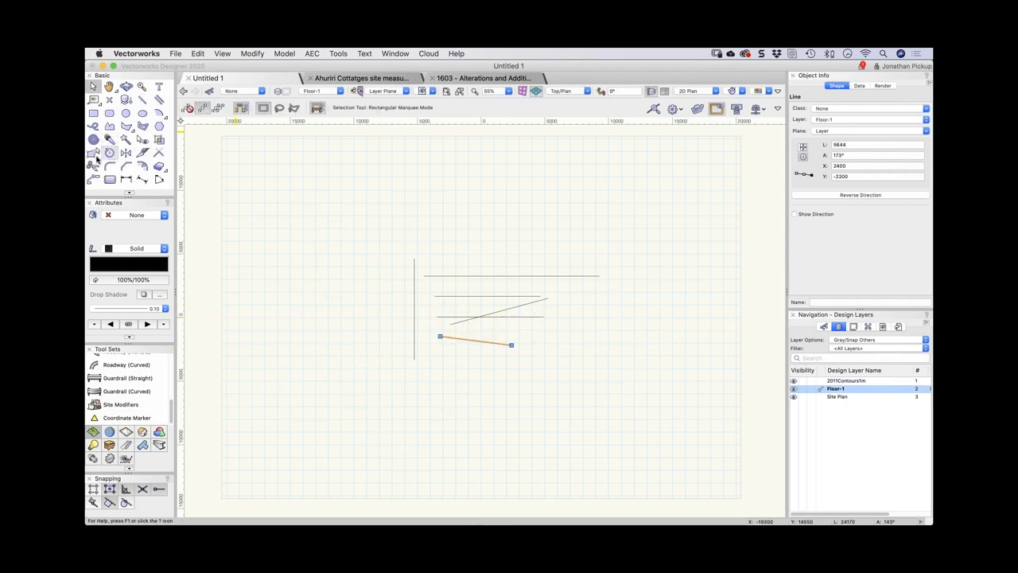
- Extend the five lines to the vertical line with Connect/Combine in Multiple Object Connect Mode, and undo the connections
left_click(160, 153)
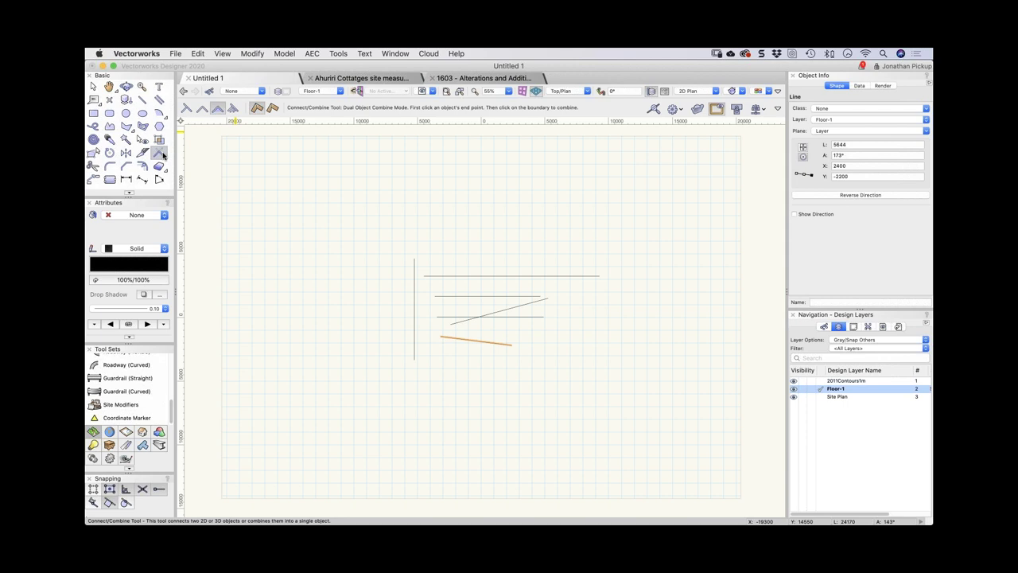
left_click(231, 110)
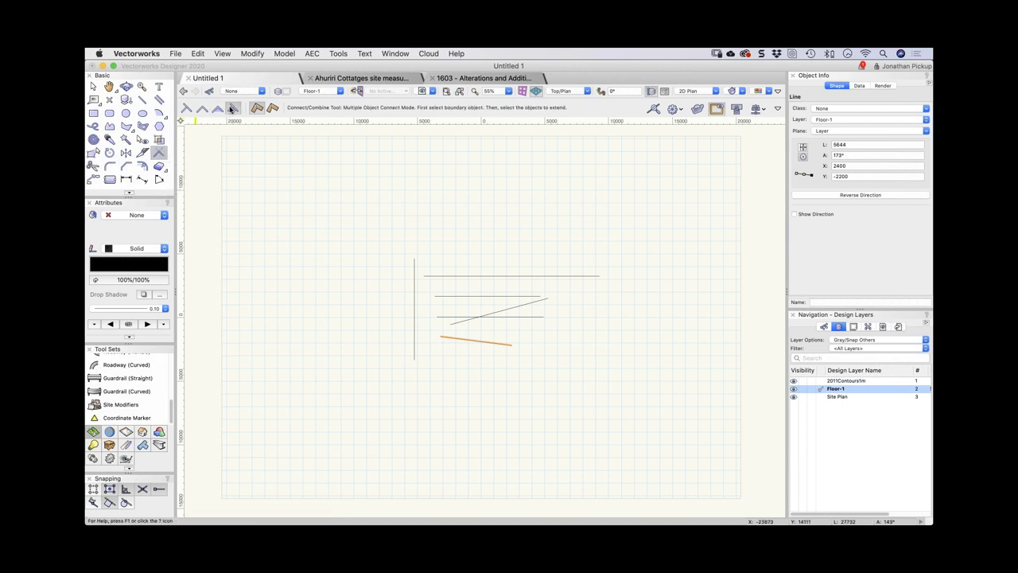
left_click(415, 263)
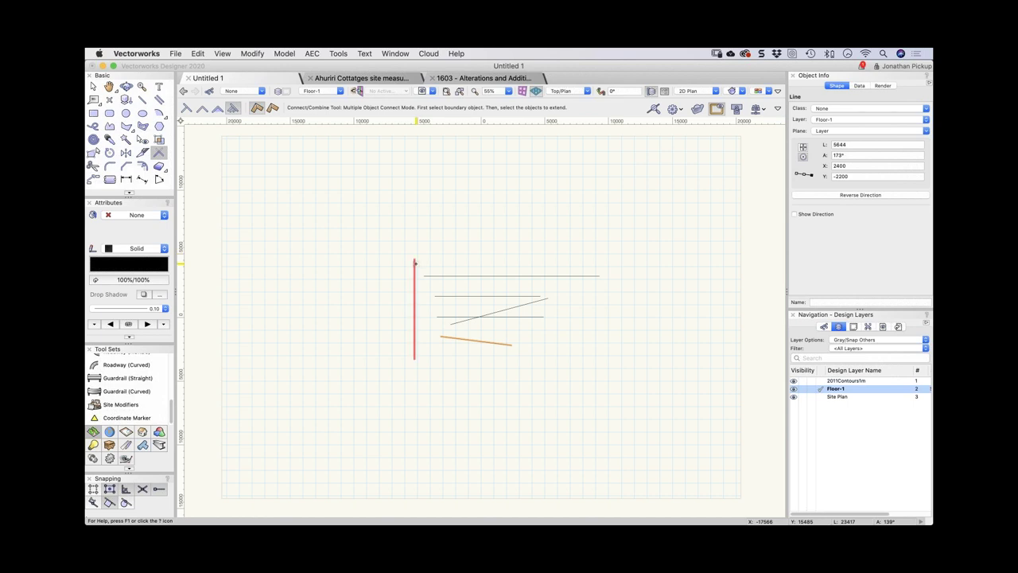
left_click(439, 275)
left_click(443, 295)
left_click(442, 316)
left_click(455, 321)
left_click(451, 337)
key("x")
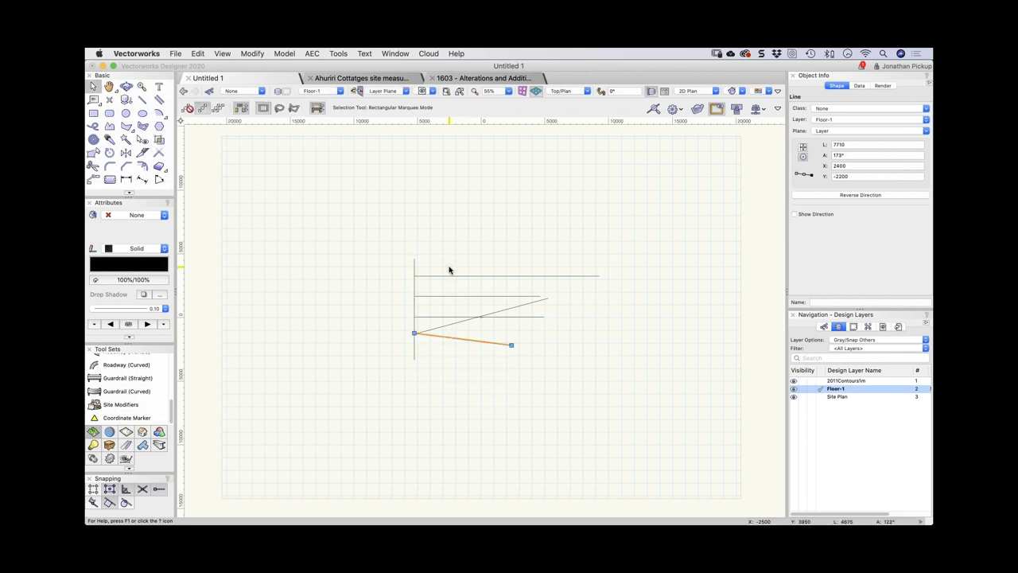
key("super+z")
key("super+z")
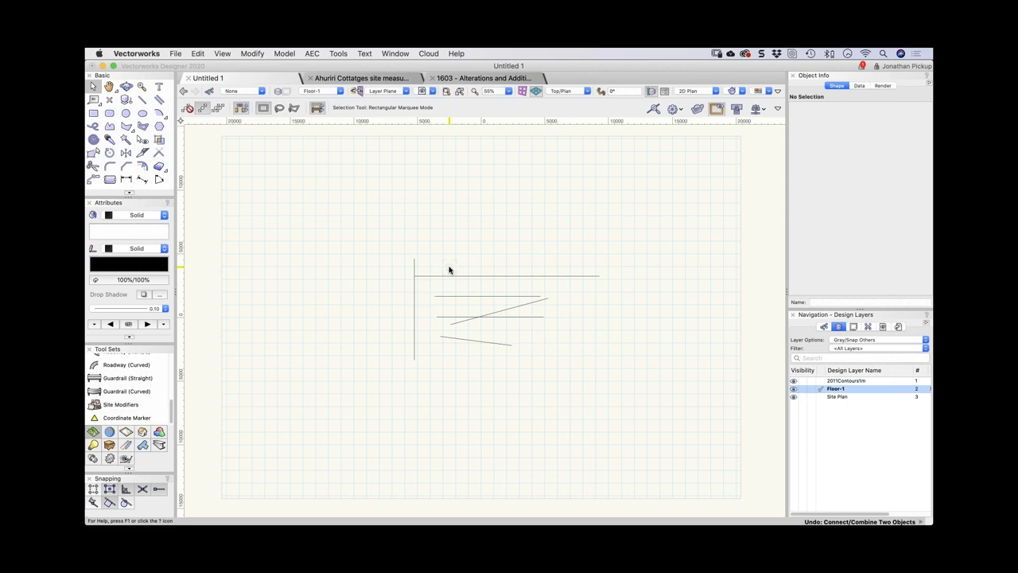
- Reshape the two upper horizontal lines together, moving their left ends until the top one meets the vertical line
left_click(442, 275)
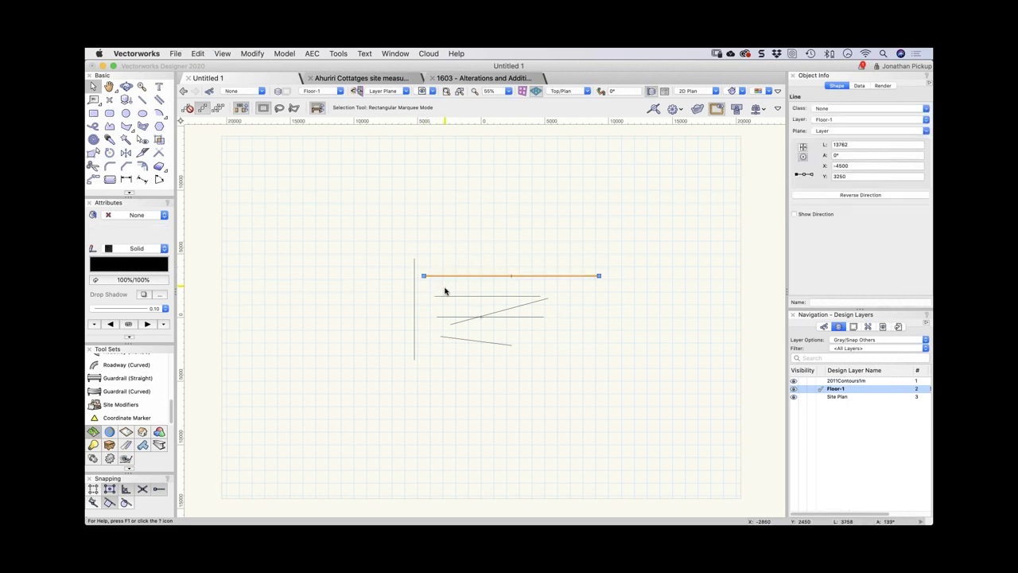
left_click(443, 295, "shift")
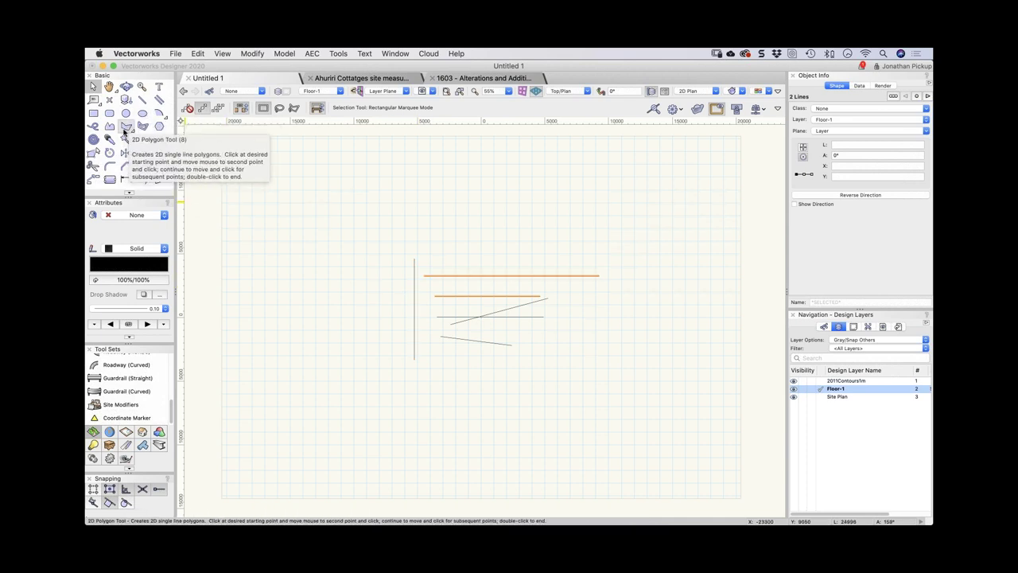
left_click(93, 152)
left_click_drag(397, 260, 414, 275)
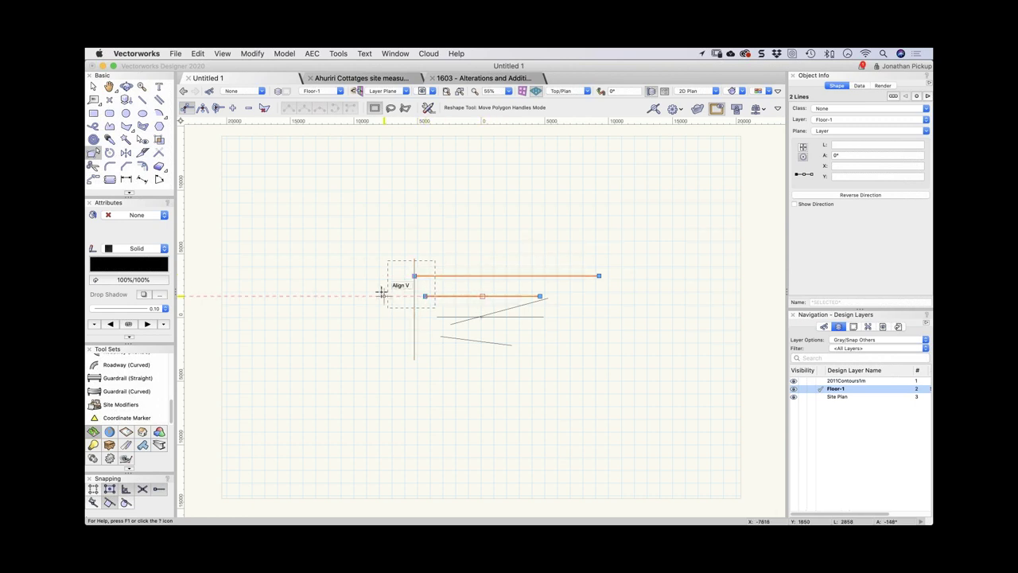
key("x")
key("x")
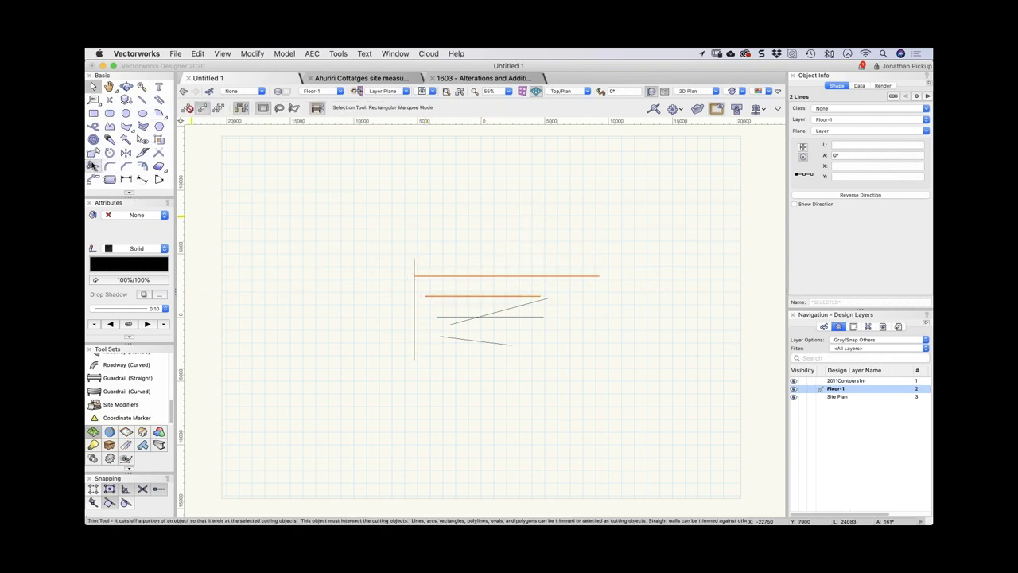
- Leave the Connect/Combine tool unused and delete all the lines on the Floor-1 layer
left_click(160, 153)
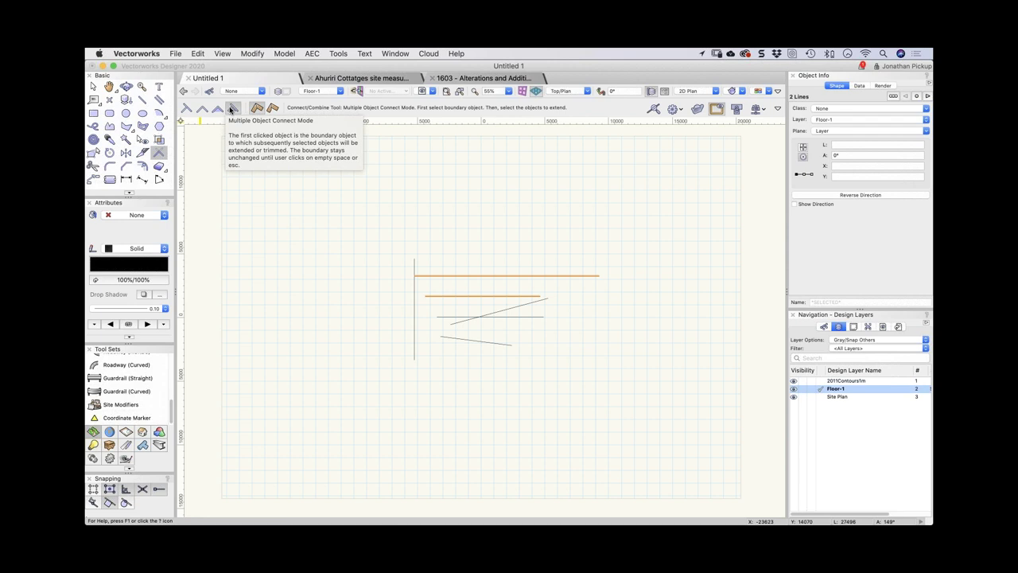
key("x")
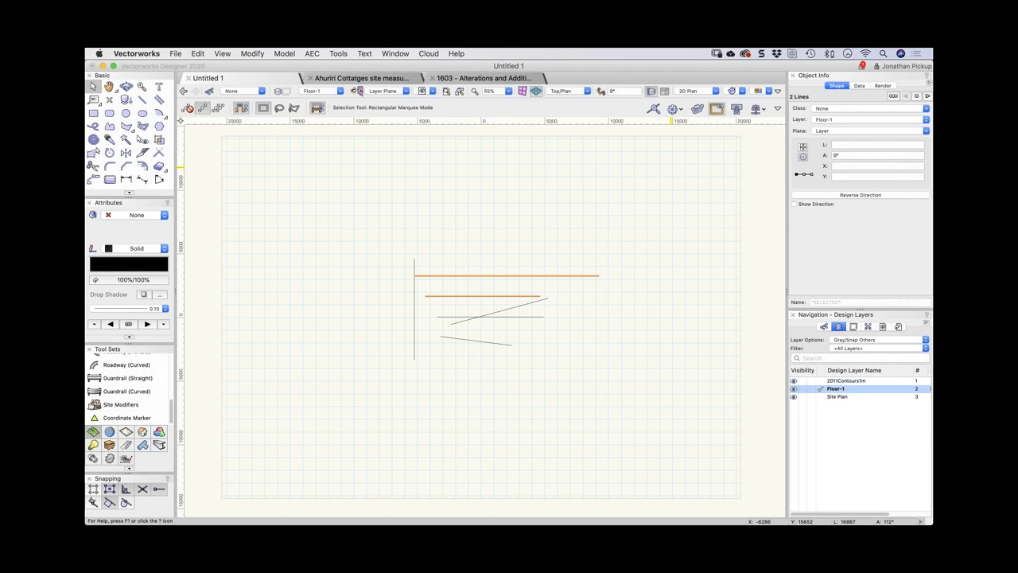
left_click(292, 348)
left_click_drag(373, 246, 600, 362)
key("Delete")
- Insert an unstyled window with the Window tool near the drawing origin, at X -50 and Y 1100 with 0° rotation
left_click(143, 432)
scroll(135, 398, "down", 3)
scroll(134, 395, "down", 2)
scroll(135, 395, "down", 3)
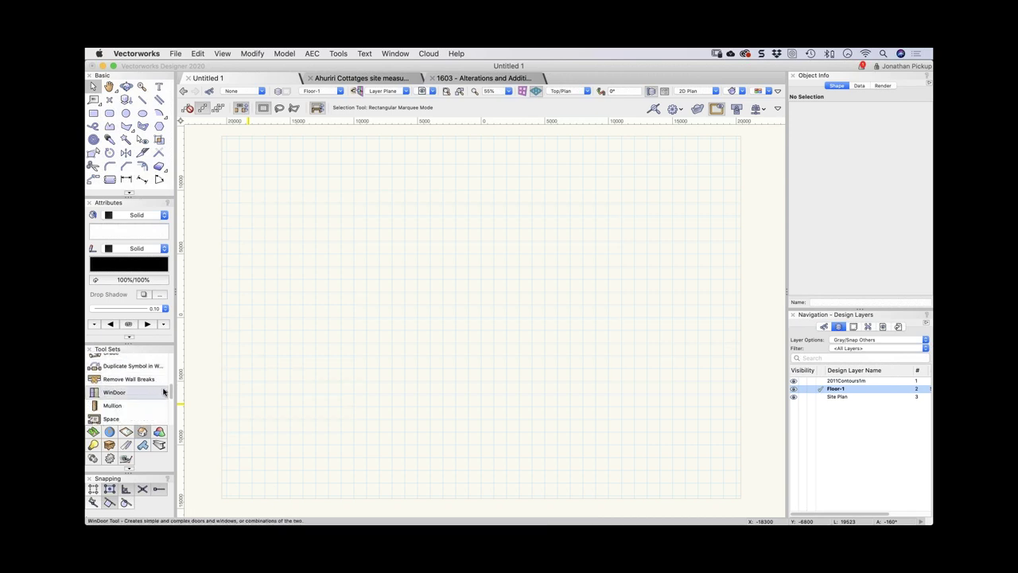
left_click(163, 391)
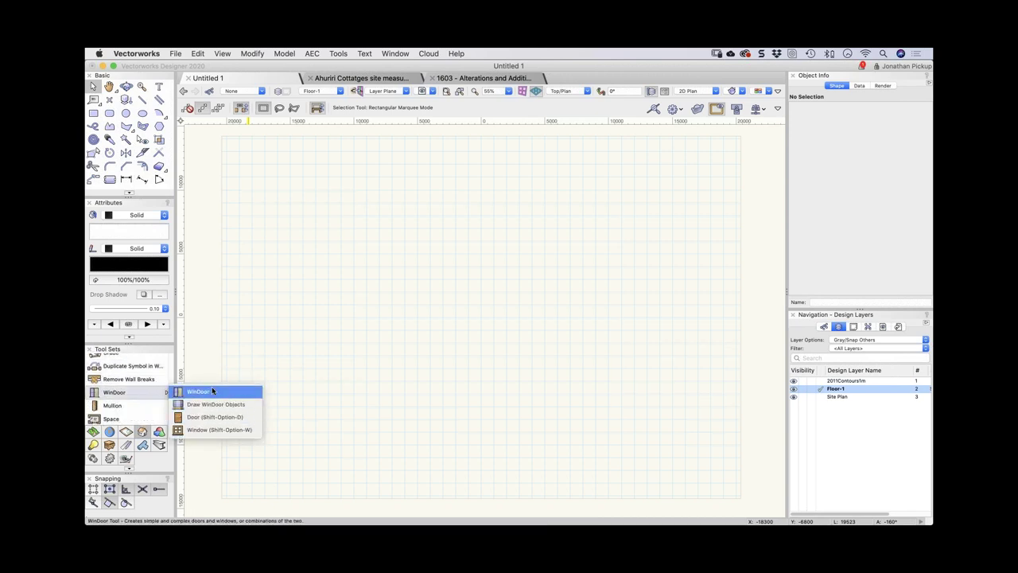
left_click(212, 430)
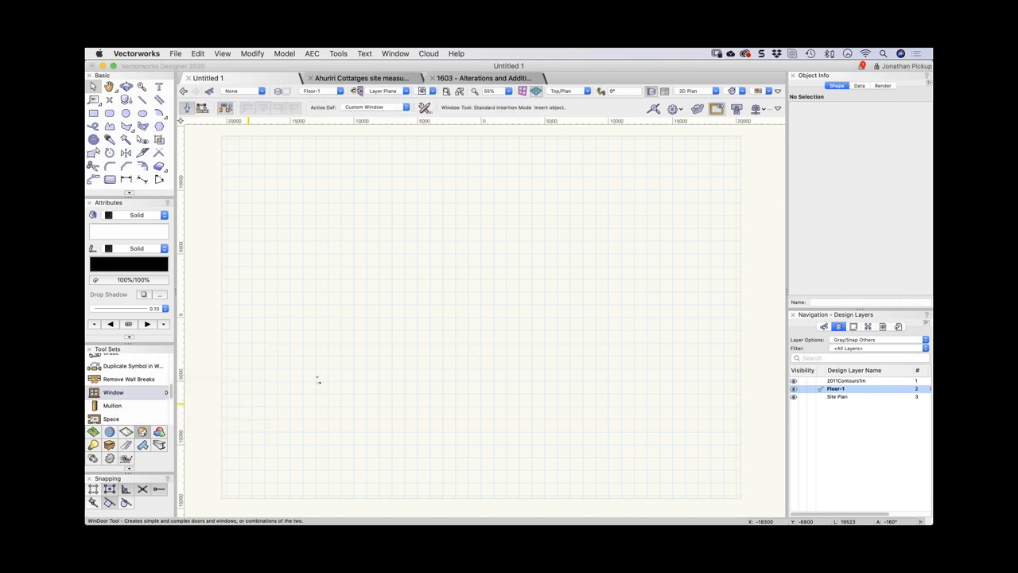
left_click(480, 303)
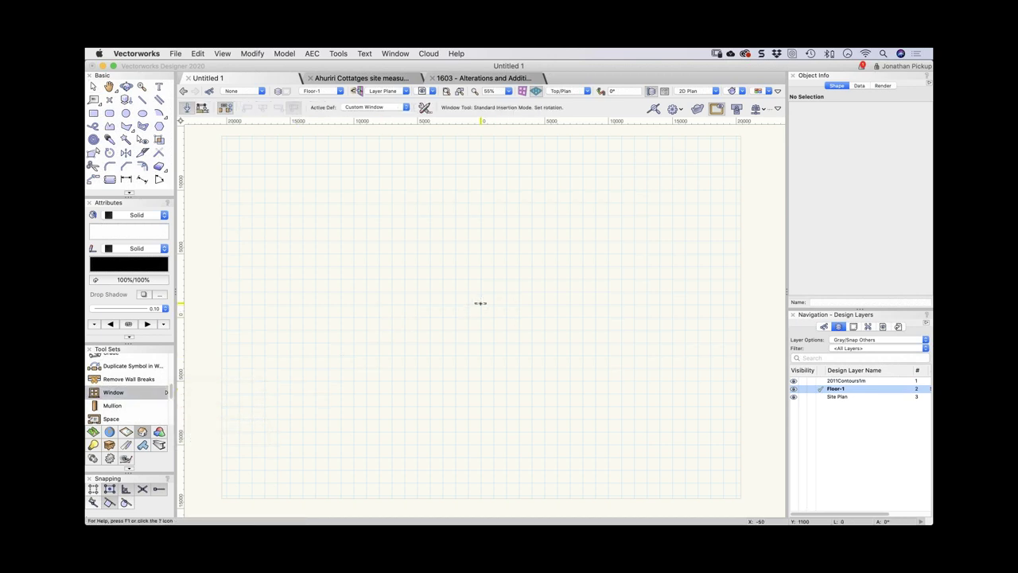
left_click(481, 303)
- Show the new window in a 3D isometric view and examine its frame up close
key("super+3")
scroll(481, 330, "up", 10)
scroll(477, 318, "down", 4)
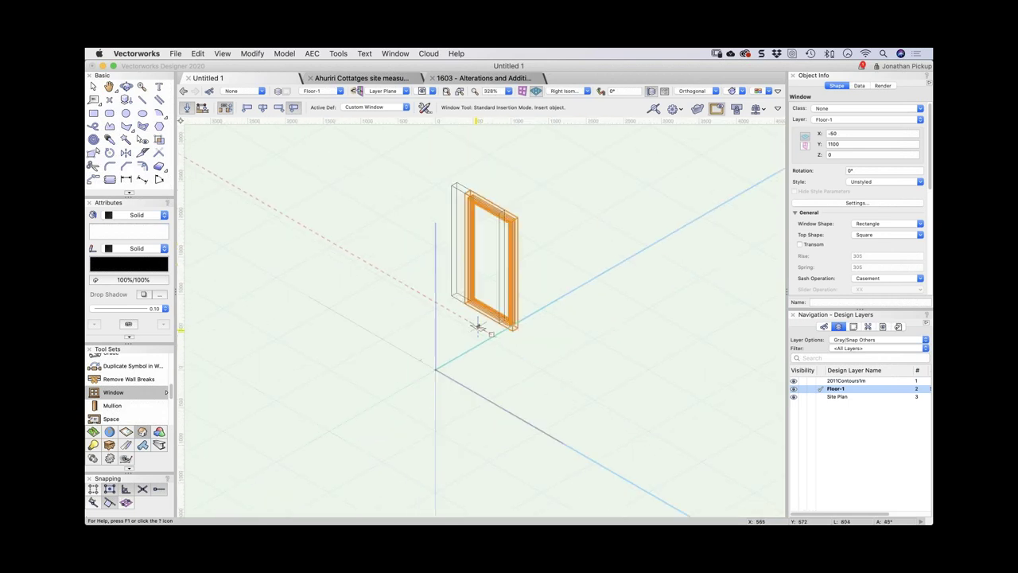
middle_click_drag(475, 298, 516, 278)
key("x")
scroll(511, 279, "up", 5)
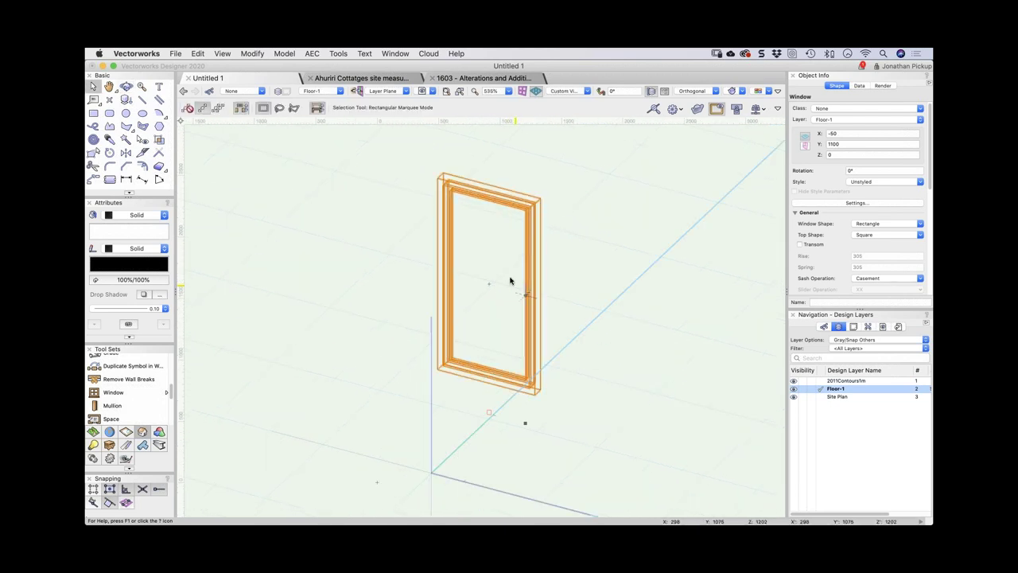
- Try the Tilt/Turn sash in the window's settings, set the sash type to Custom, and check its custom sash options
left_click(838, 204)
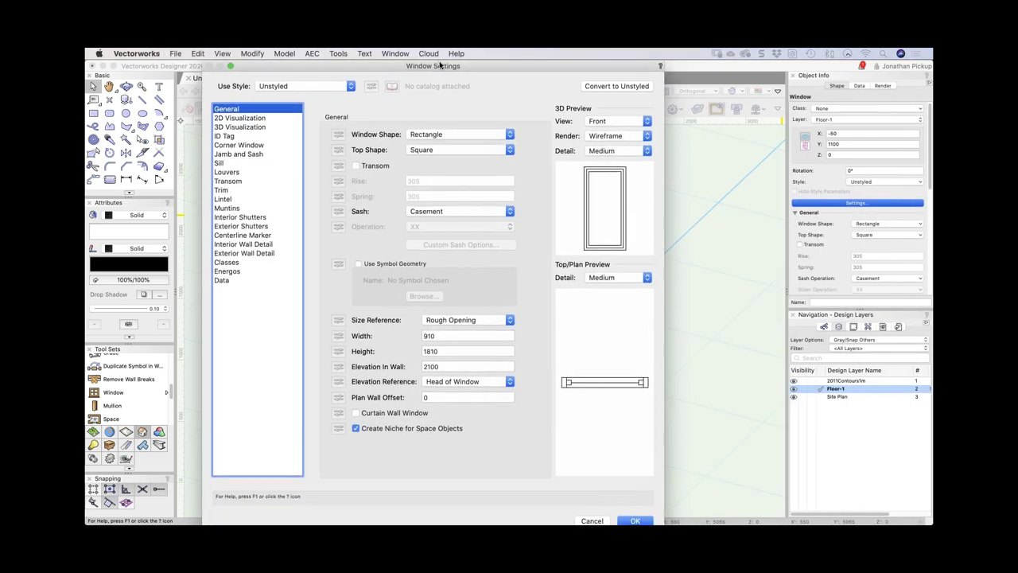
left_click(460, 212)
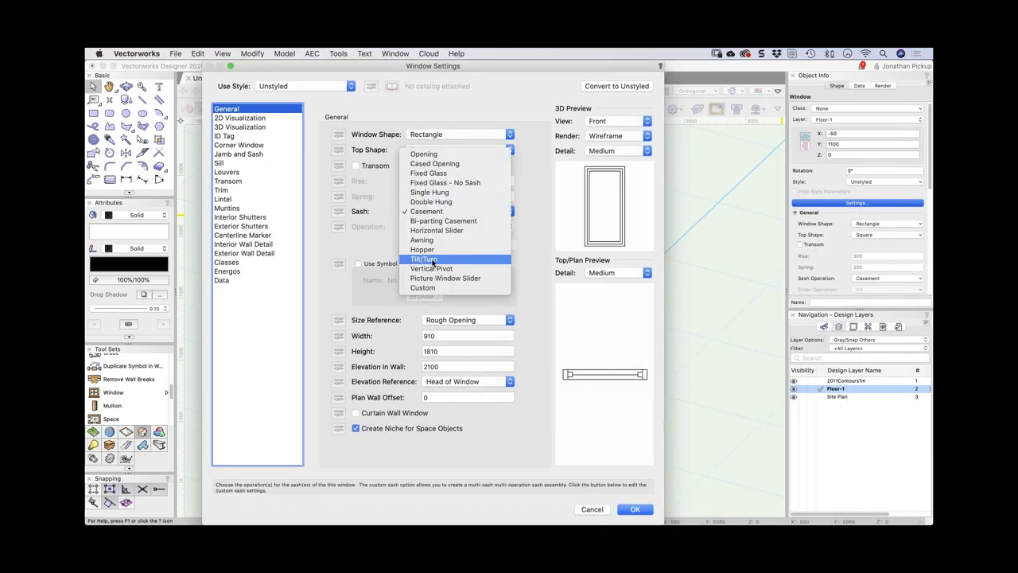
left_click(425, 258)
left_click(423, 211)
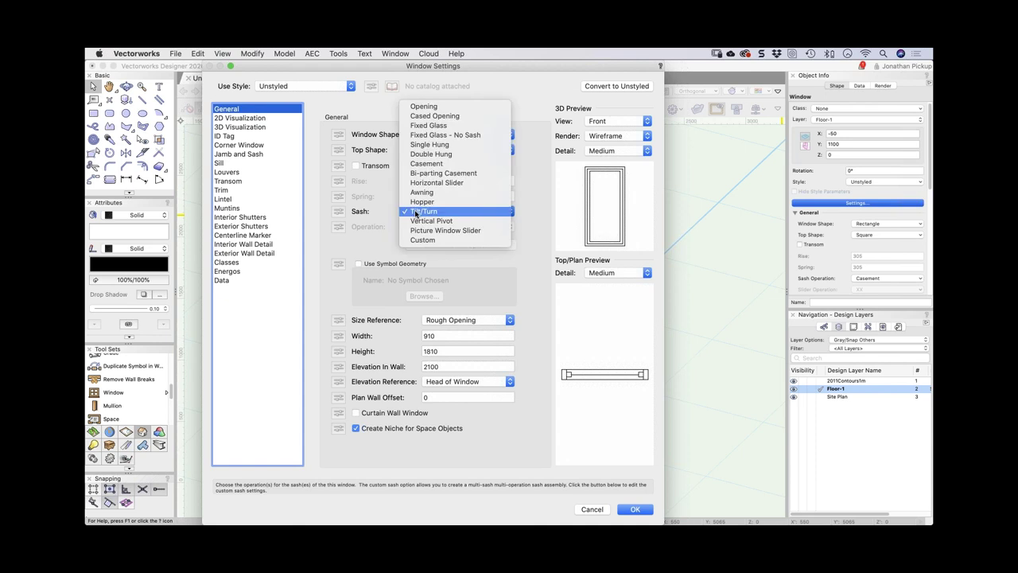
left_click(413, 240)
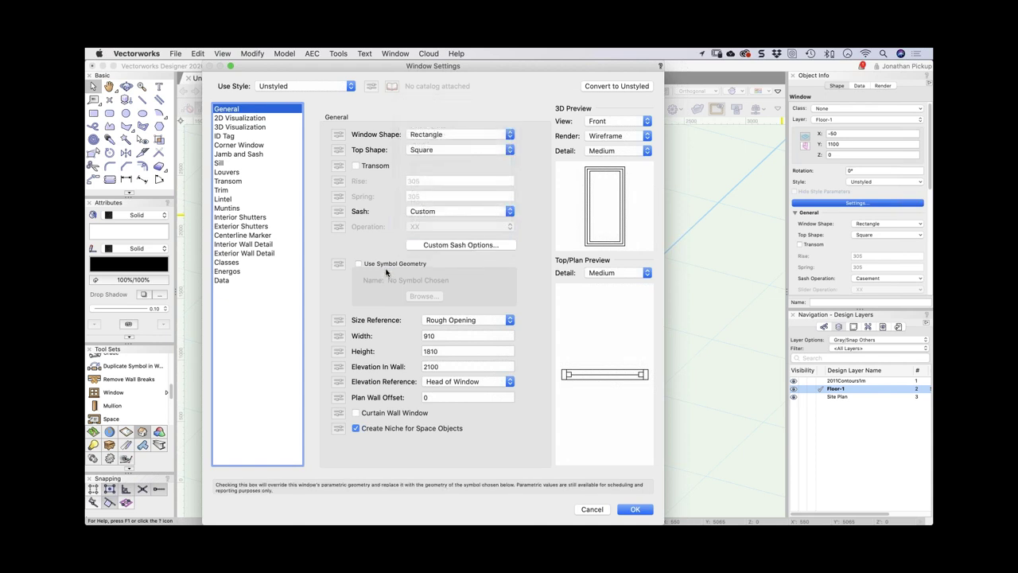
left_click(432, 244)
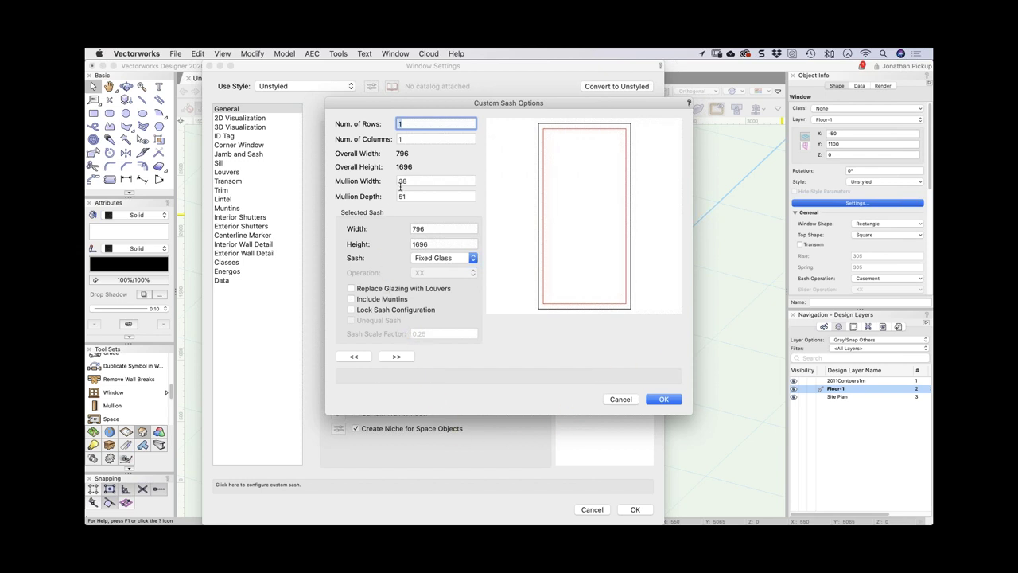
key("Return")
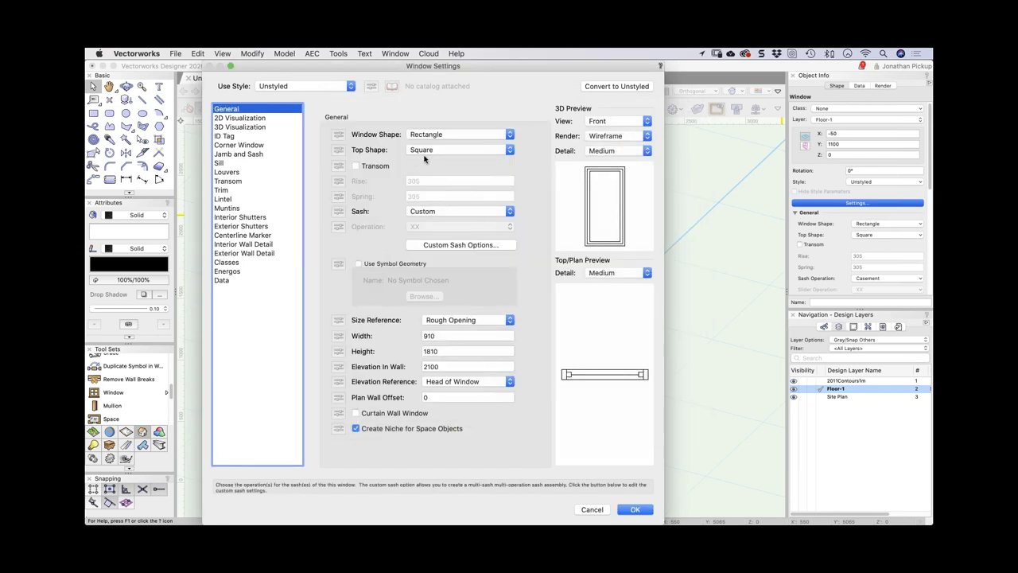
- Set the window's rough opening width to 1600 mm
left_click(445, 335)
type("18")
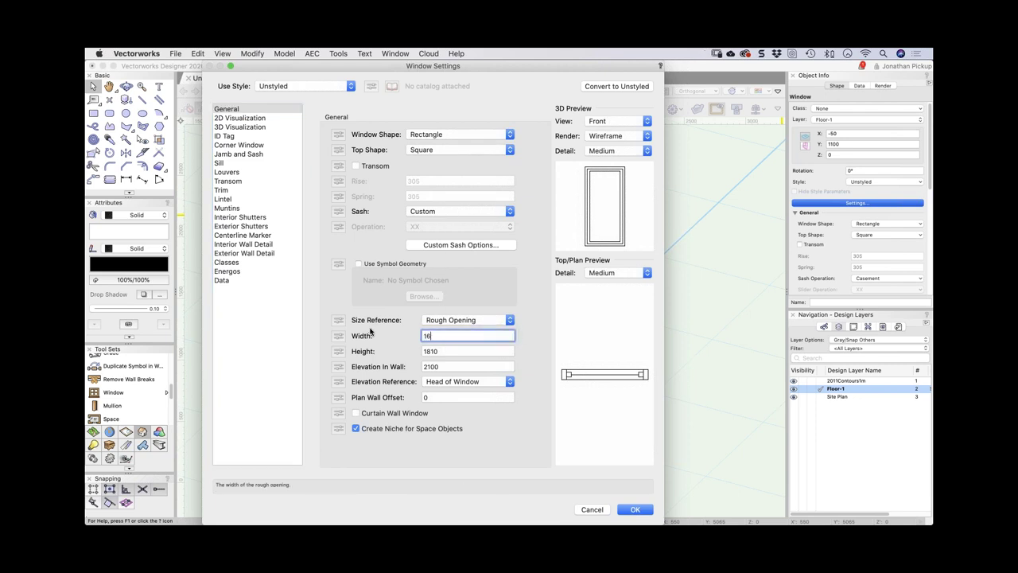
key("Tab")
- Configure the custom sash with 1 row and 2 columns, assigning Tilt/Turn to both sashes
left_click(458, 245)
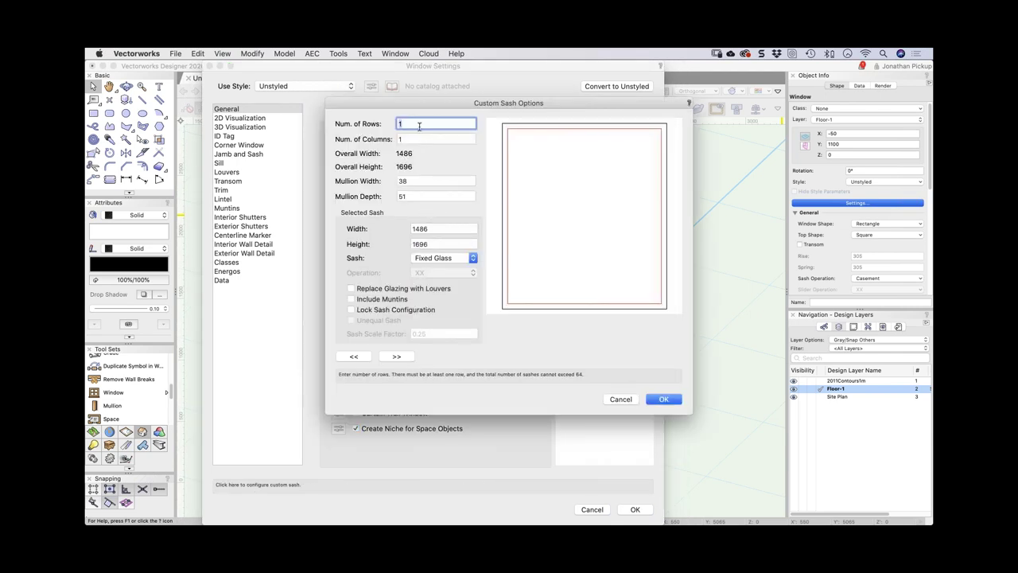
key("Tab")
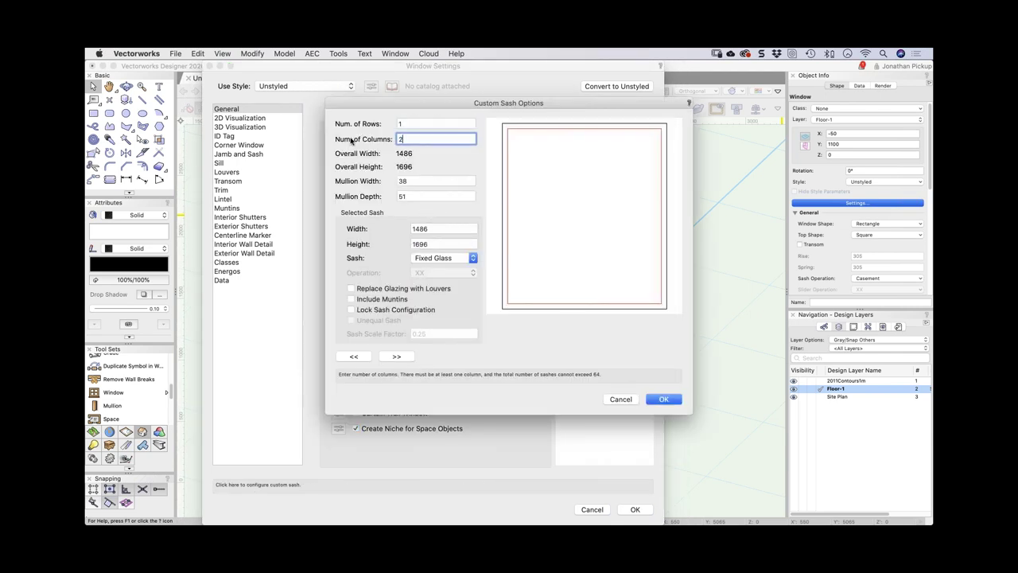
key("Tab")
left_click(431, 258)
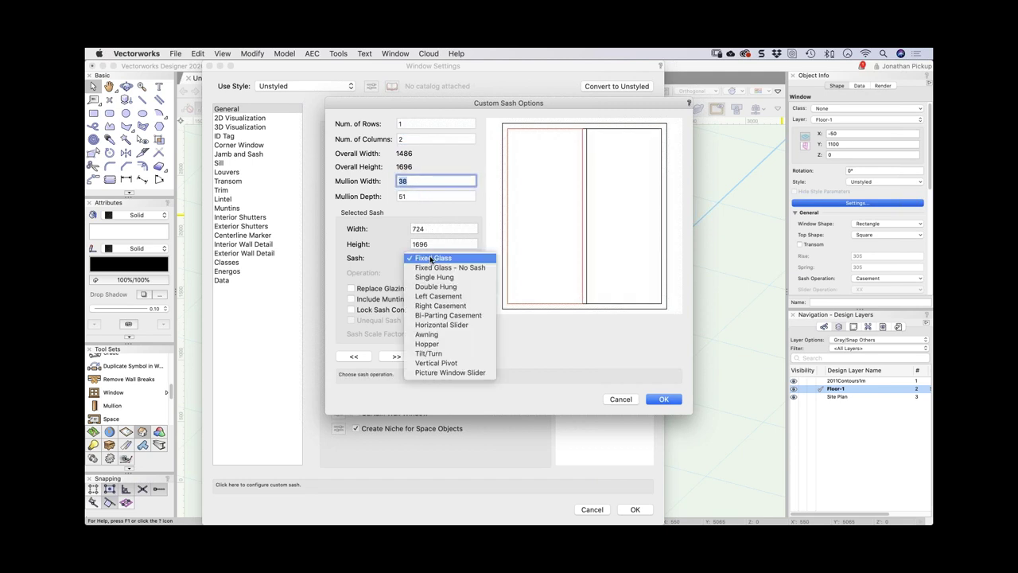
left_click(427, 353)
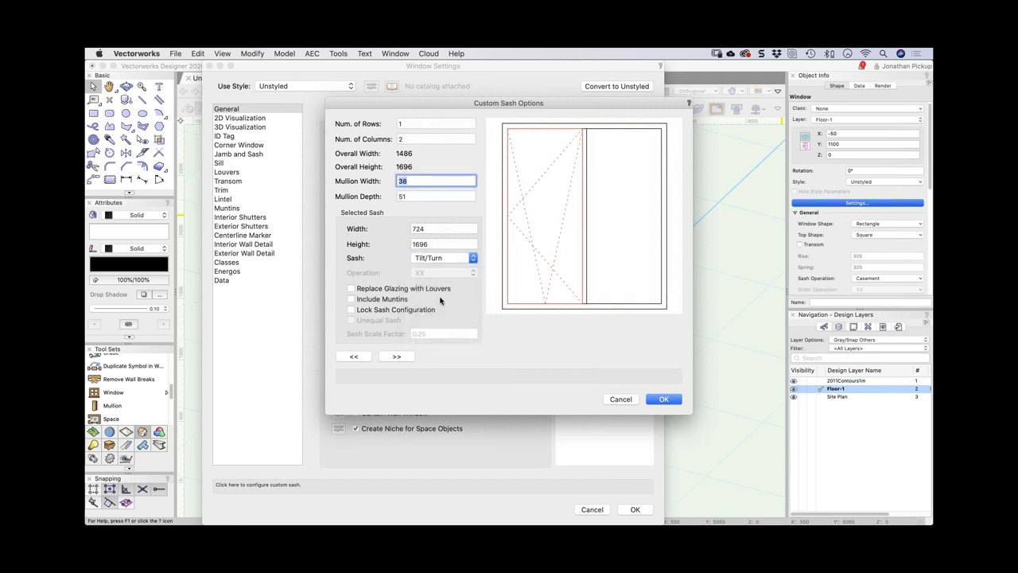
left_click(397, 356)
left_click(458, 258)
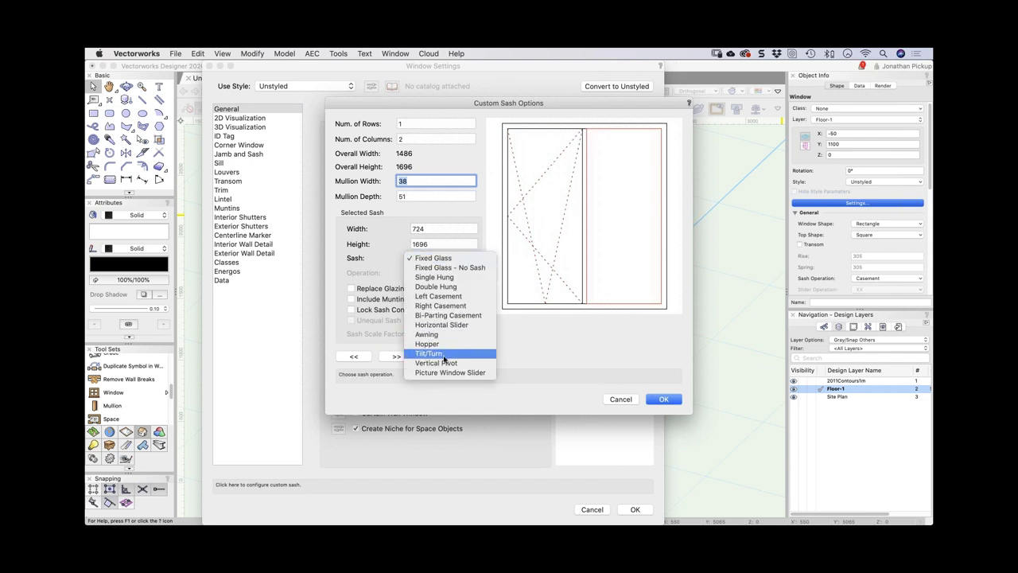
left_click(445, 357)
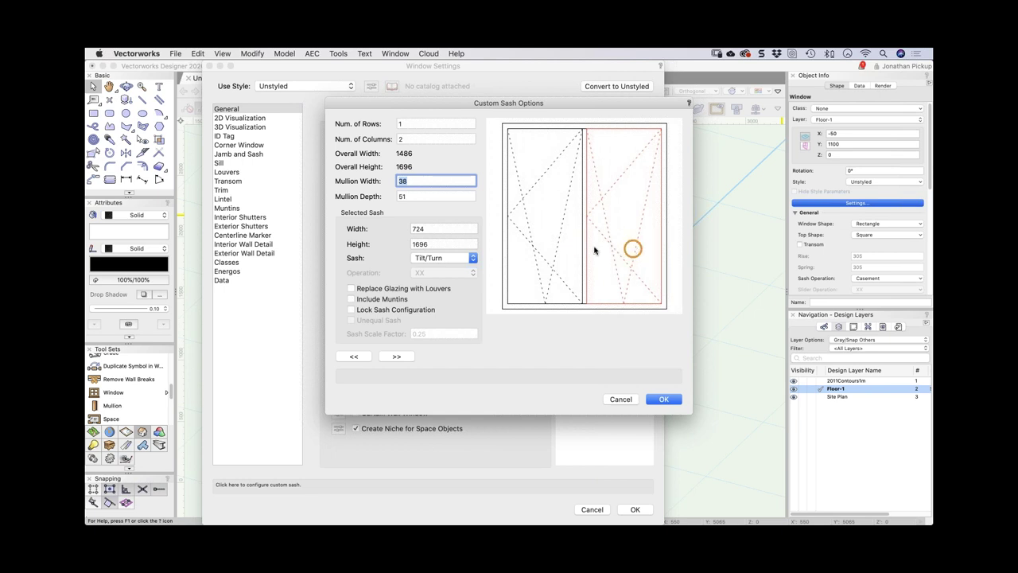
- Check the available sash operations, discard the custom sash configuration, and set the whole window's sash type to Tilt/Turn
left_click(464, 258)
left_click(463, 259)
left_click(458, 258)
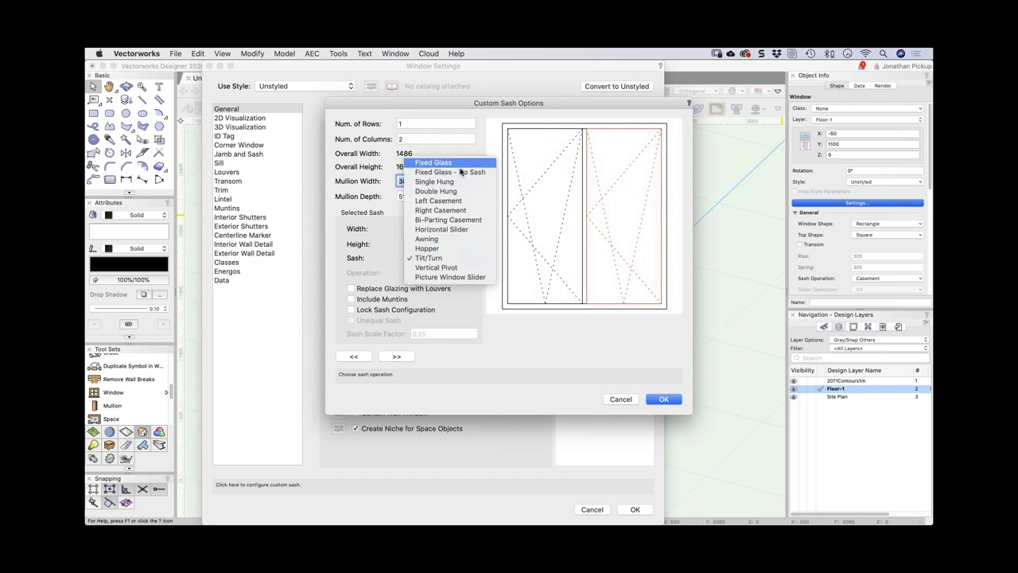
left_click(626, 389)
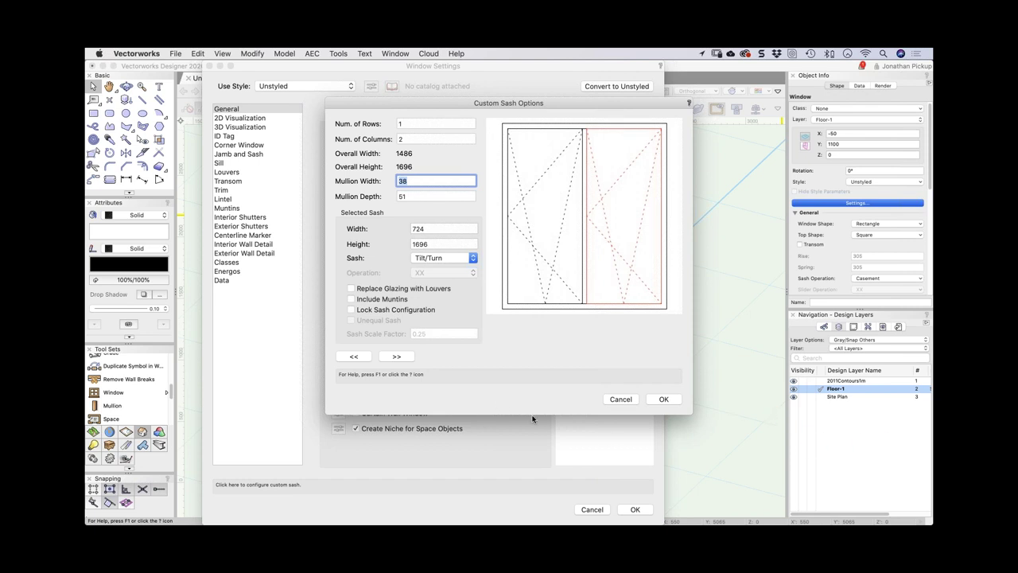
left_click(619, 400)
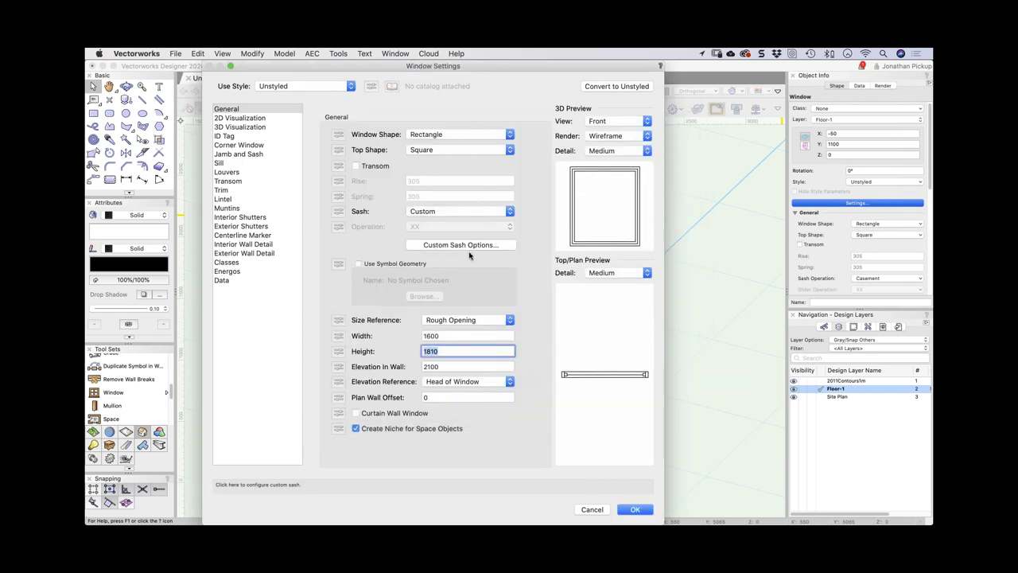
left_click(451, 212)
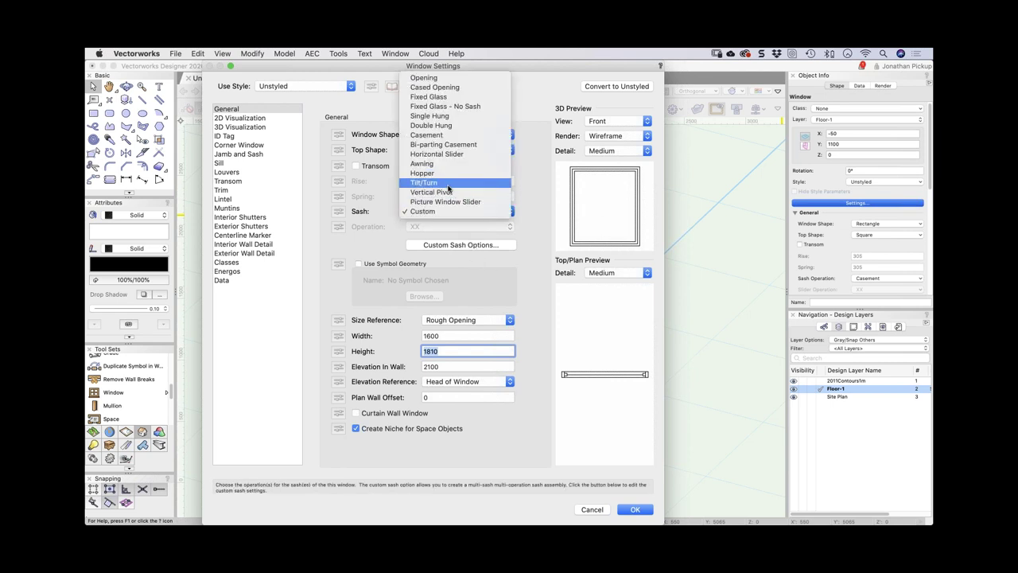
key("Escape")
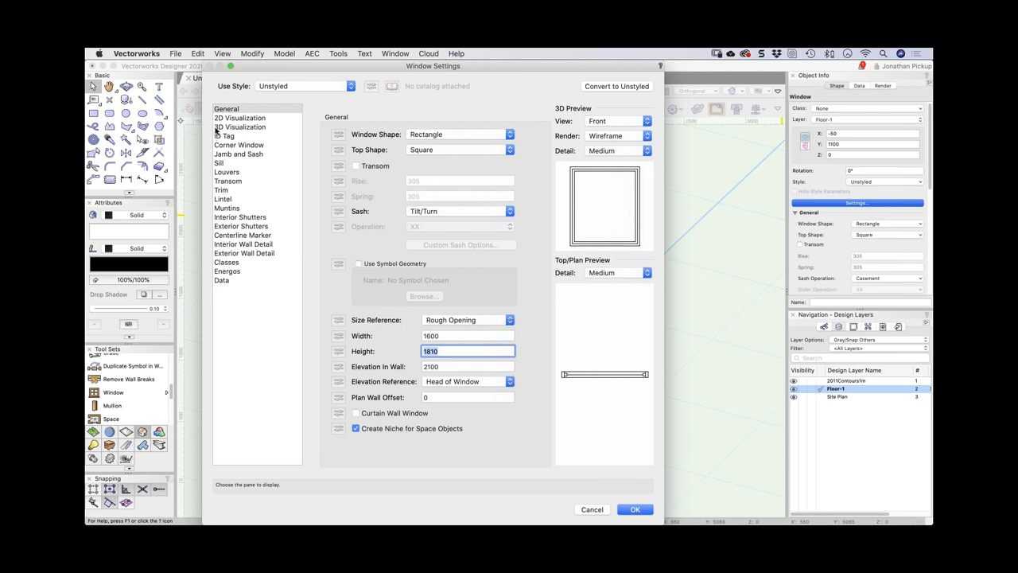
- Examine the window's 2D and 3D visualization, ID tag, corner, jamb and sash, sill, louver and transom settings, and leave the settings
left_click(223, 120)
left_click(221, 128)
left_click(223, 136)
left_click(224, 145)
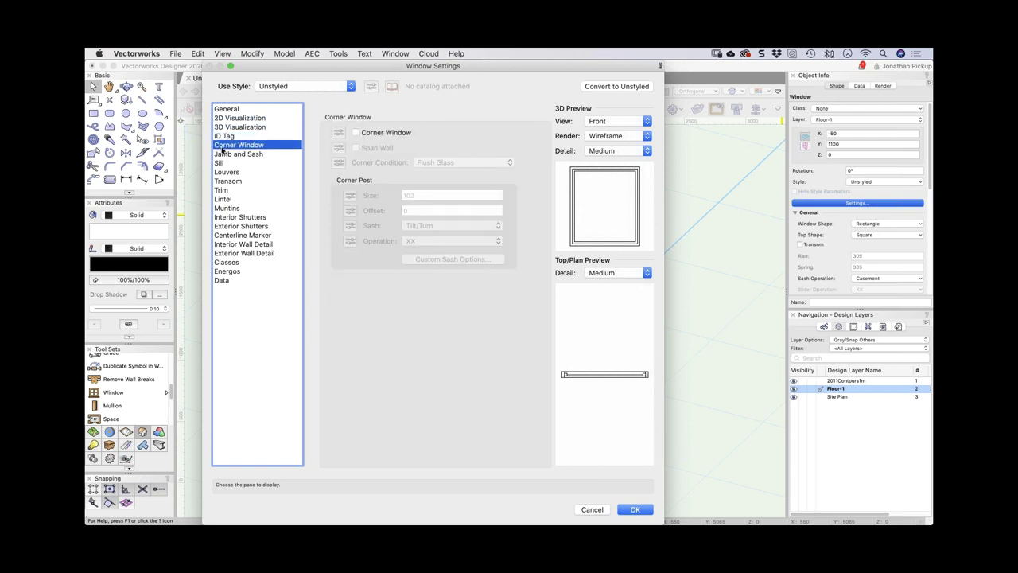
left_click(229, 155)
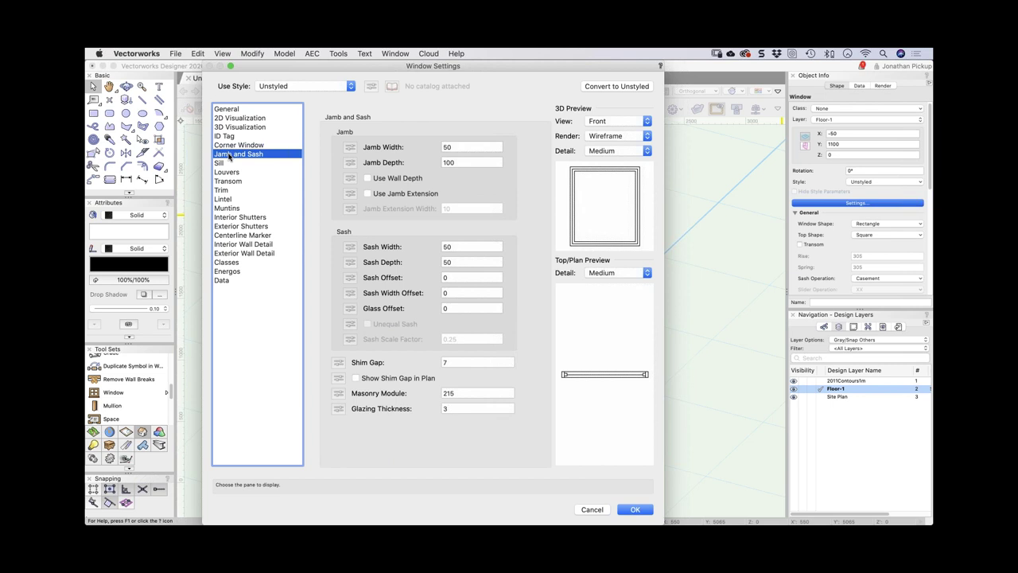
left_click(229, 165)
left_click(231, 174)
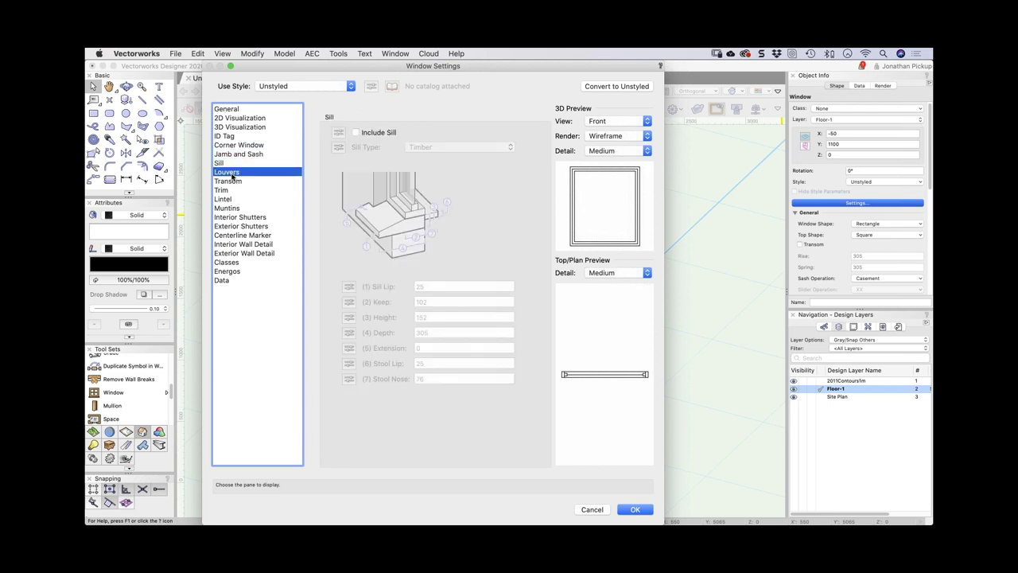
left_click(232, 182)
key("Return")
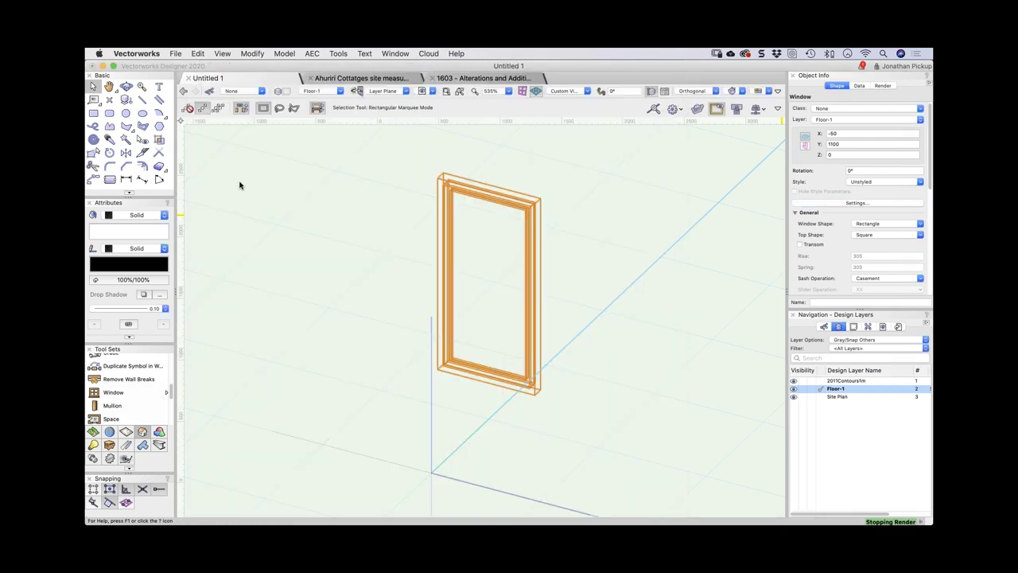
- Undo the window's insertion and the change to a 3D view, returning to an empty Top/Plan drawing
left_click(520, 252)
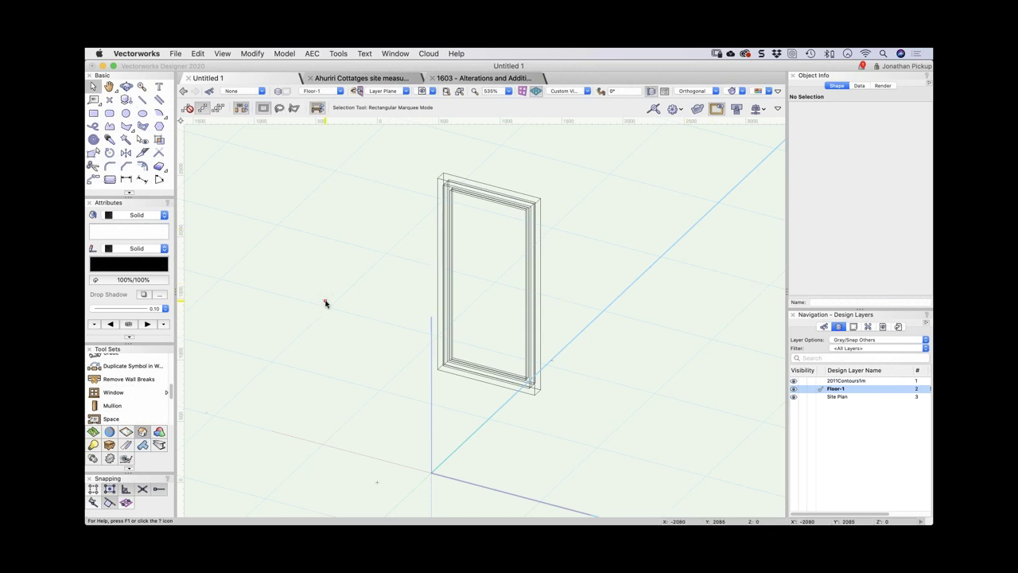
left_click(529, 312)
key("super+z")
key("super+z")
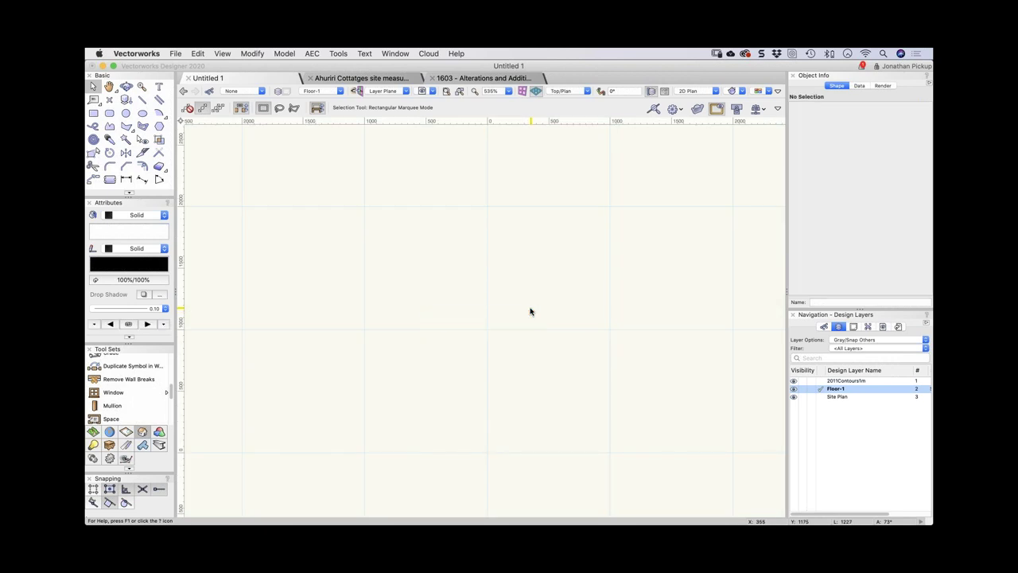
- Draw a near-vertical line about 1217 mm long at -87°, to the upper left of the origin
left_click(142, 86)
left_click(142, 99)
left_click(372, 194)
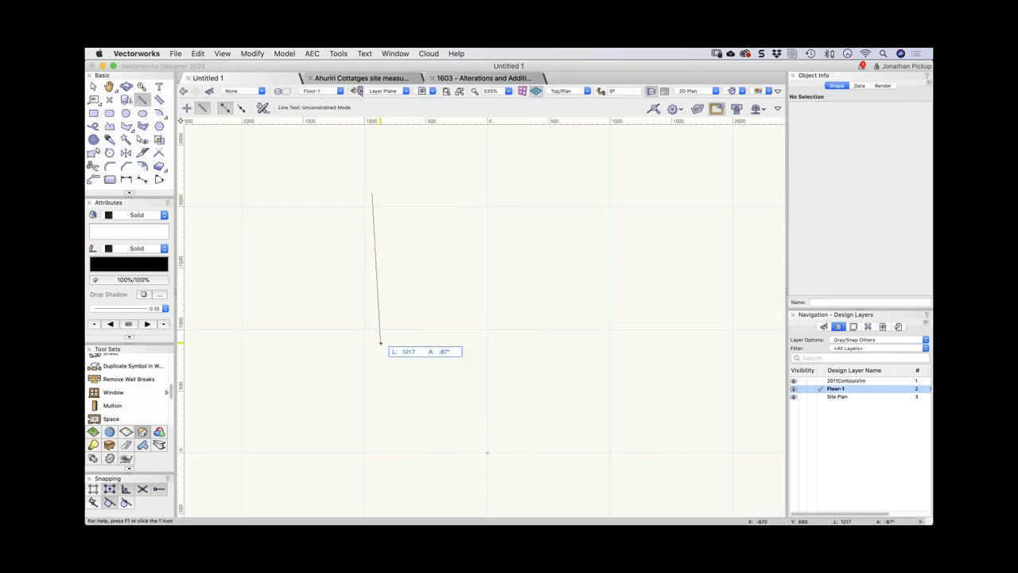
left_click(380, 343)
- Draw five roughly horizontal separate lines beside the near-vertical line, with the top one about 989 mm and the lowest about 1153 mm long
left_click(544, 226)
left_click(422, 226)
left_click(541, 240)
left_click(393, 248)
left_click(547, 261)
left_click(433, 261)
left_click(597, 284)
left_click(413, 300)
left_click(547, 322)
left_click(406, 321)
key("x")
left_click(579, 249)
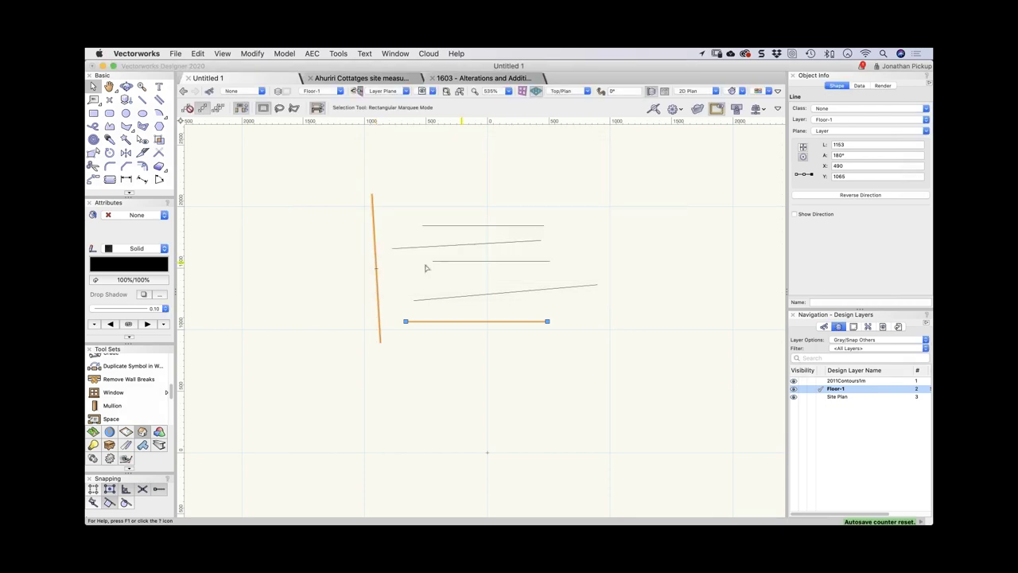
- Try the Connect/Combine tool in Multiple Object Connect mode with the near-vertical line as the boundary object
left_click(374, 259)
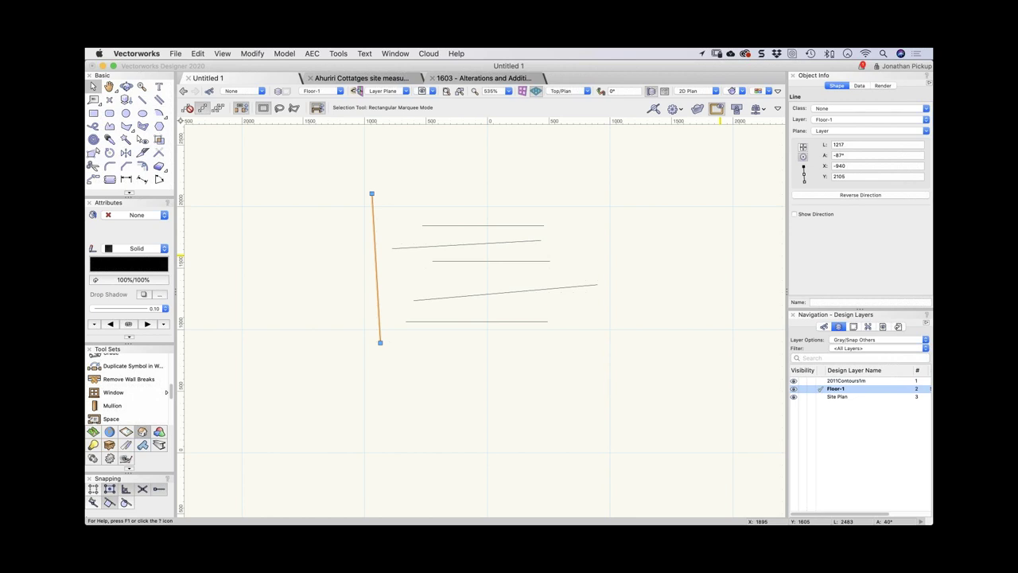
left_click(475, 281)
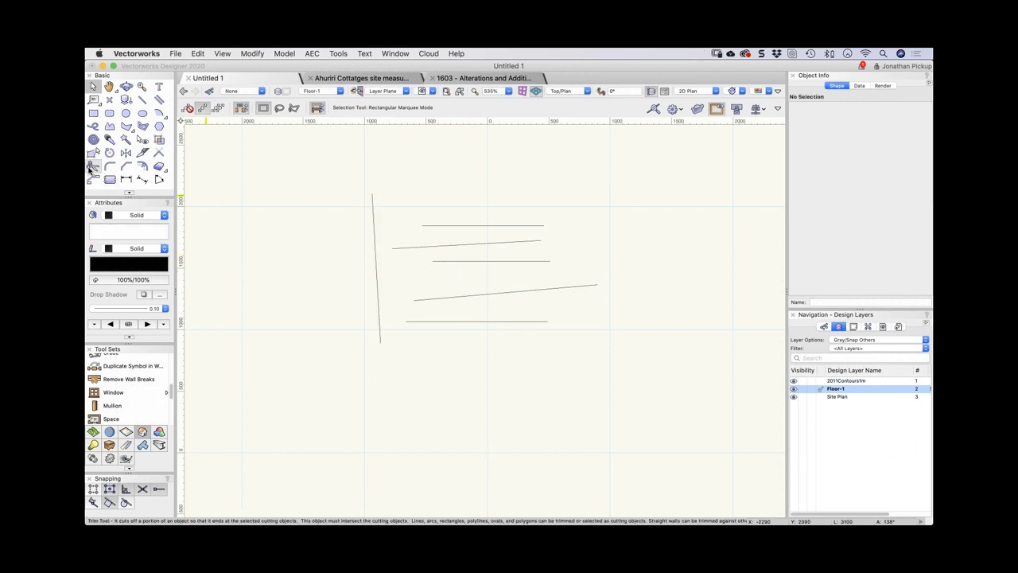
left_click(159, 152)
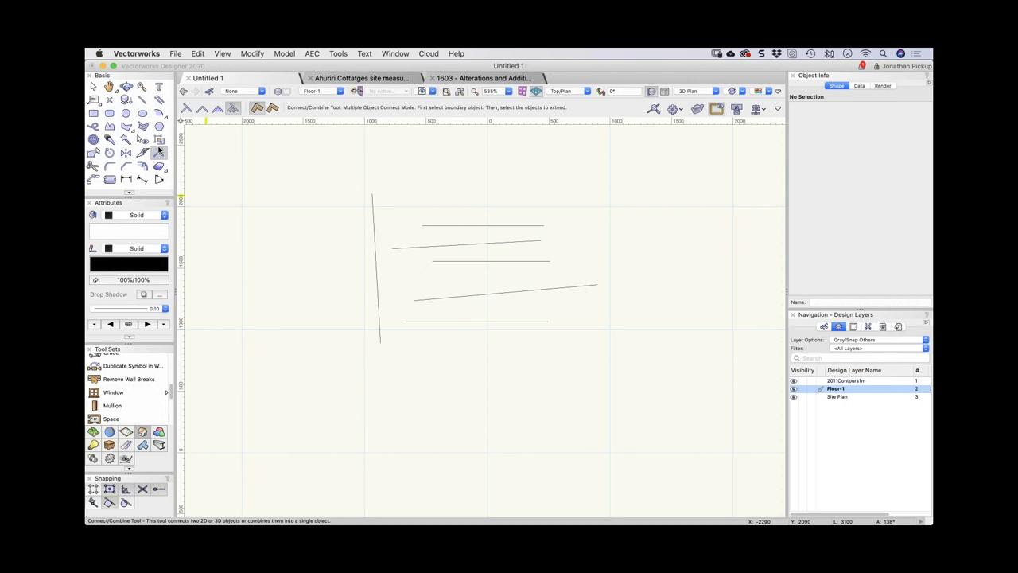
left_click(374, 211)
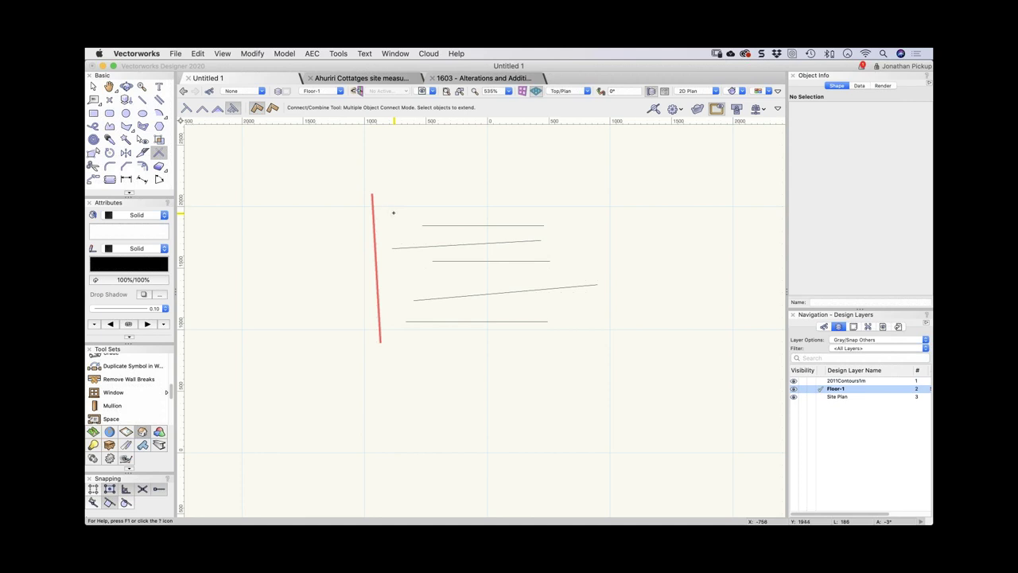
key("x")
- Select the five roughly horizontal lines together and try connecting them to the near-vertical line as boundary with Connect/Combine
left_click(423, 225)
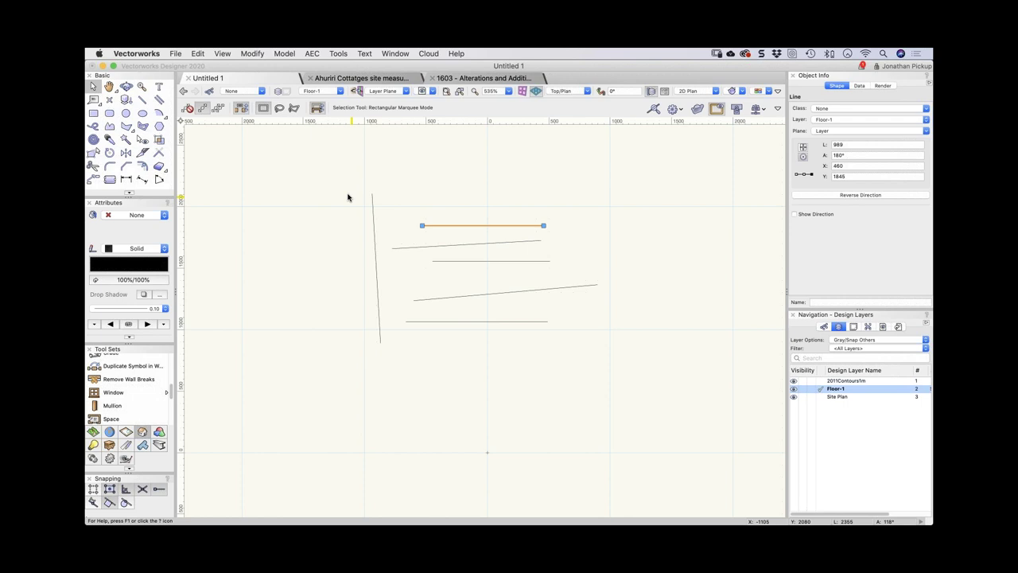
left_click_drag(344, 182, 625, 342)
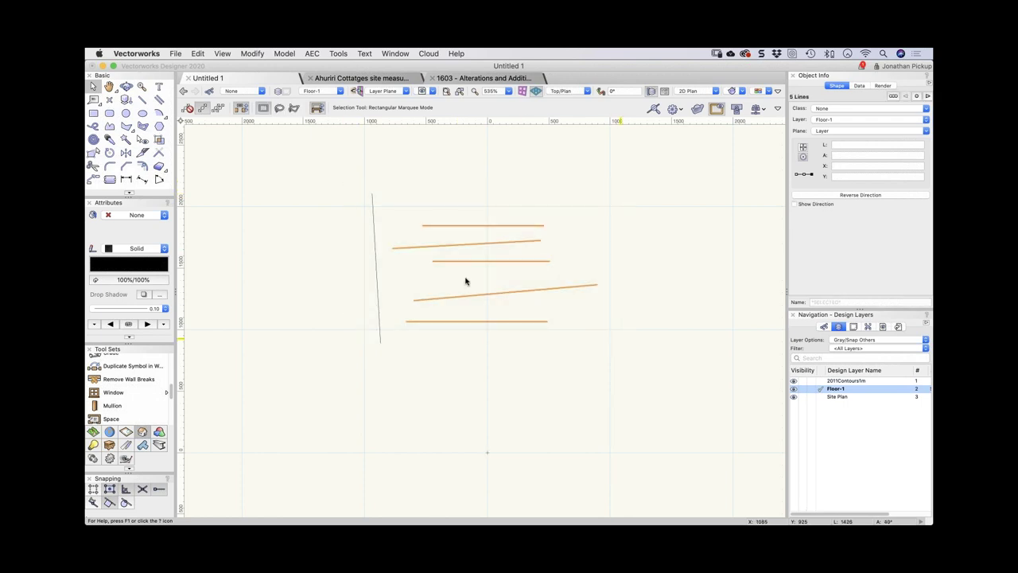
left_click(156, 153)
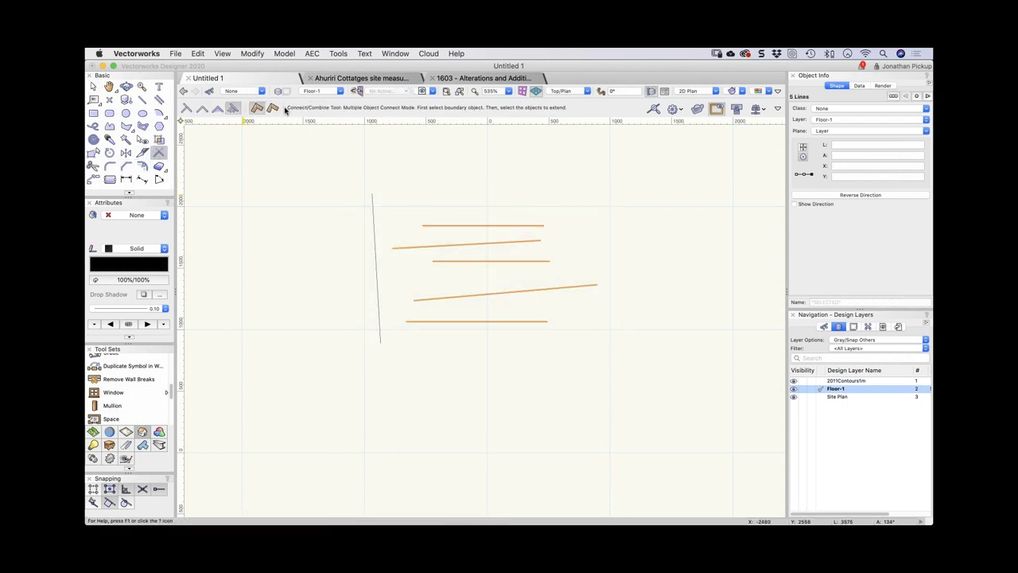
left_click(372, 216)
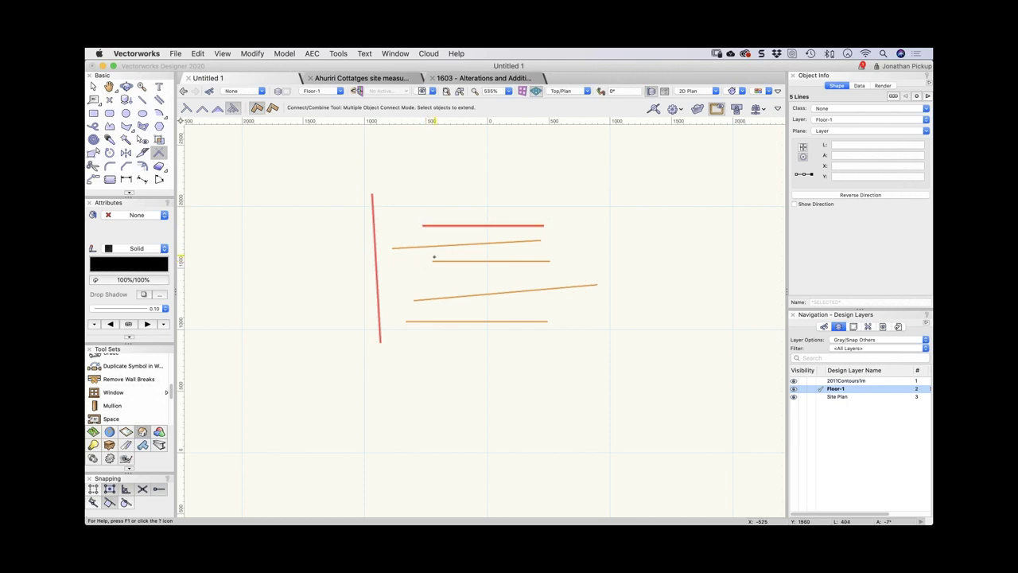
key("x")
- Deselect all lines, and connect the upper three roughly horizontal lines to the near-vertical boundary line in Multiple Object Connect mode
left_click_drag(332, 162, 678, 388)
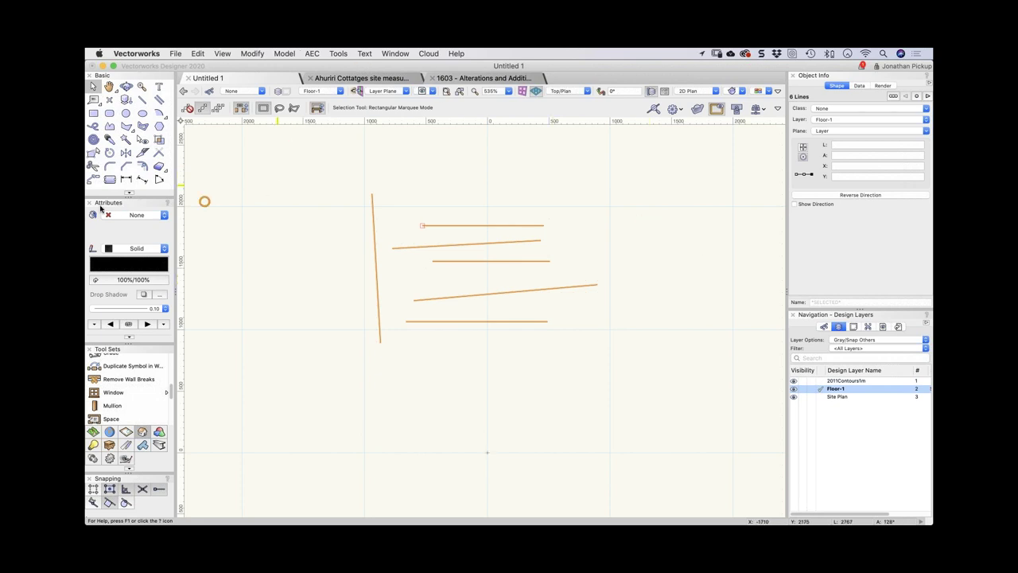
left_click_drag(111, 202, 131, 198)
left_click(402, 209)
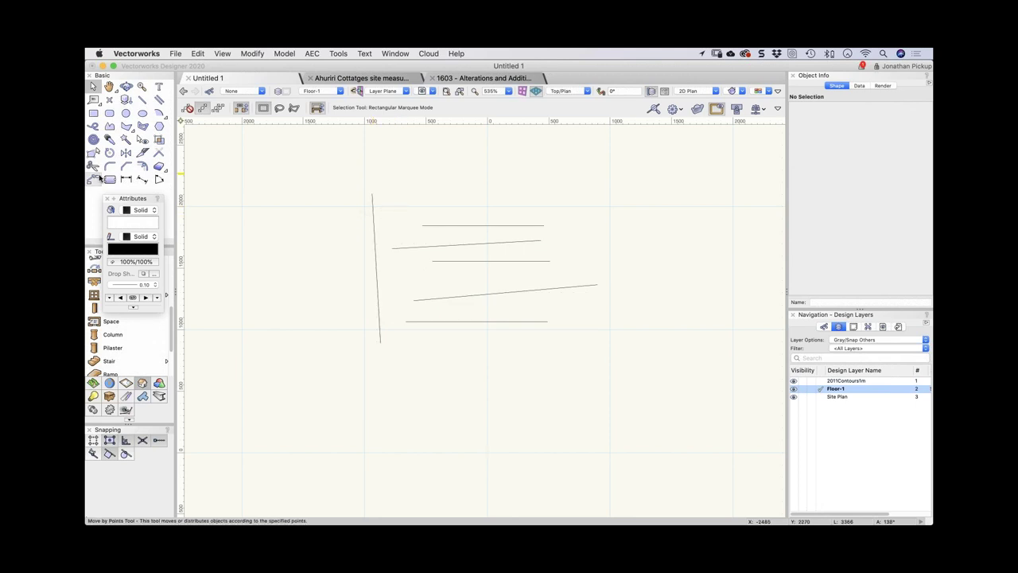
left_click(160, 152)
left_click(369, 212)
left_click(444, 226)
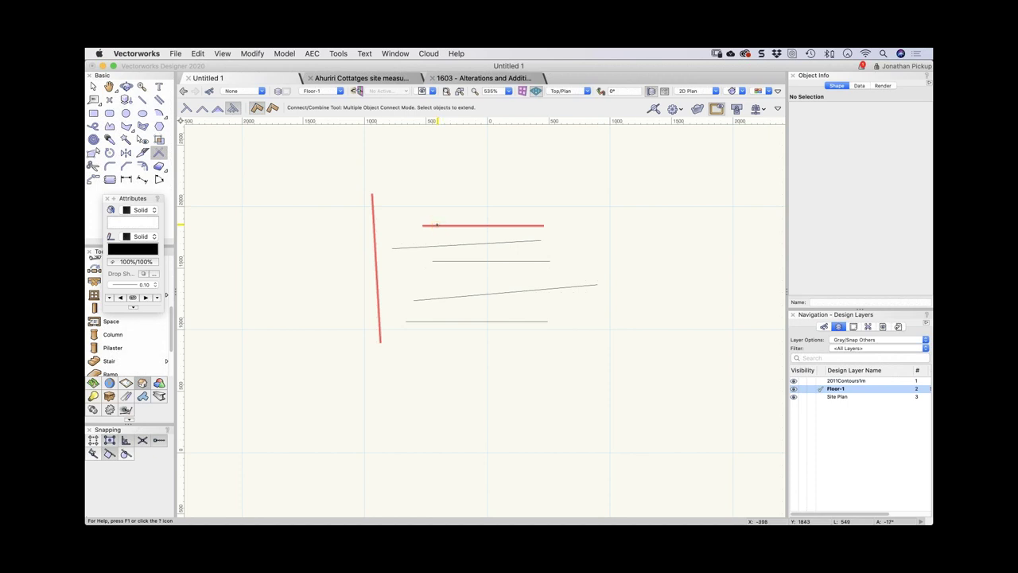
left_click(436, 225)
left_click(435, 245)
left_click(437, 261)
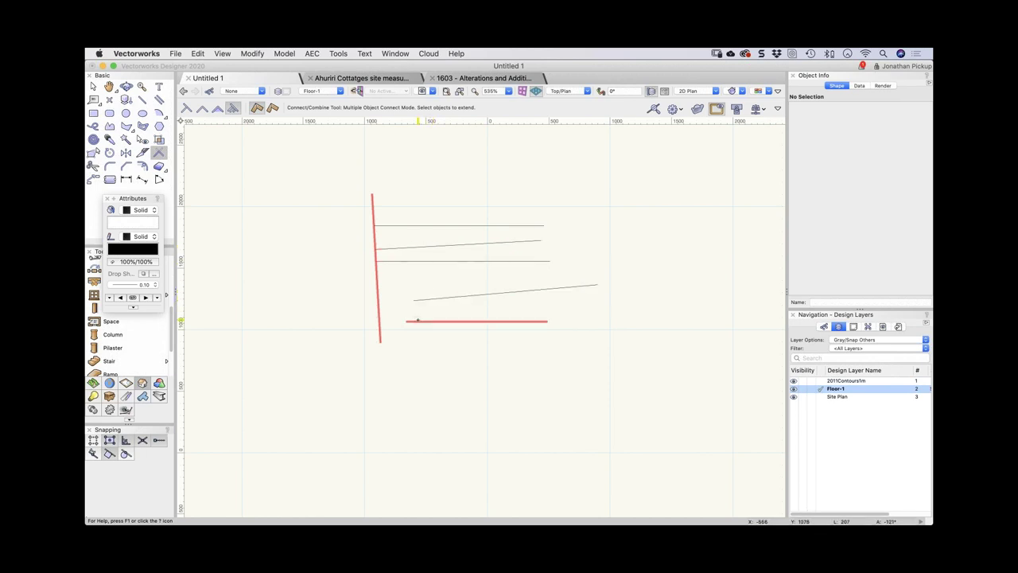
key("Escape")
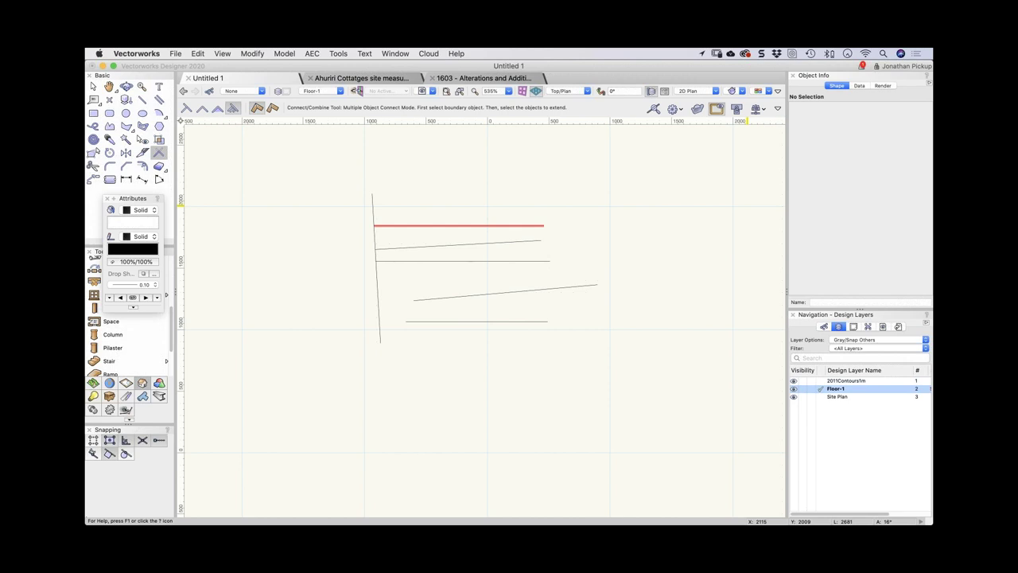
key("Escape")
- Delete all six lines and dock the floating Attributes palette back below the Basic palette
key("x")
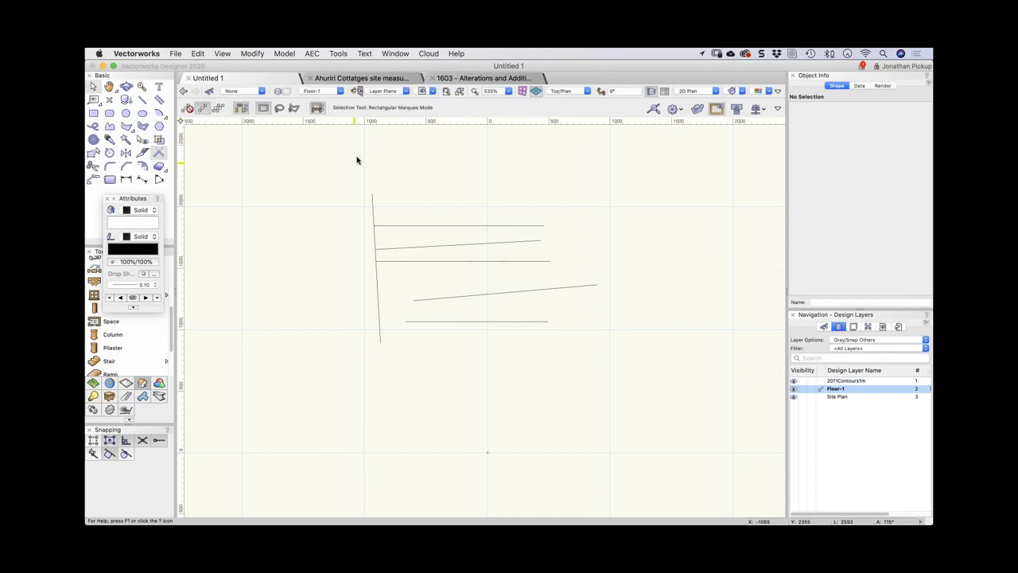
left_click_drag(355, 171, 641, 390)
key("Delete")
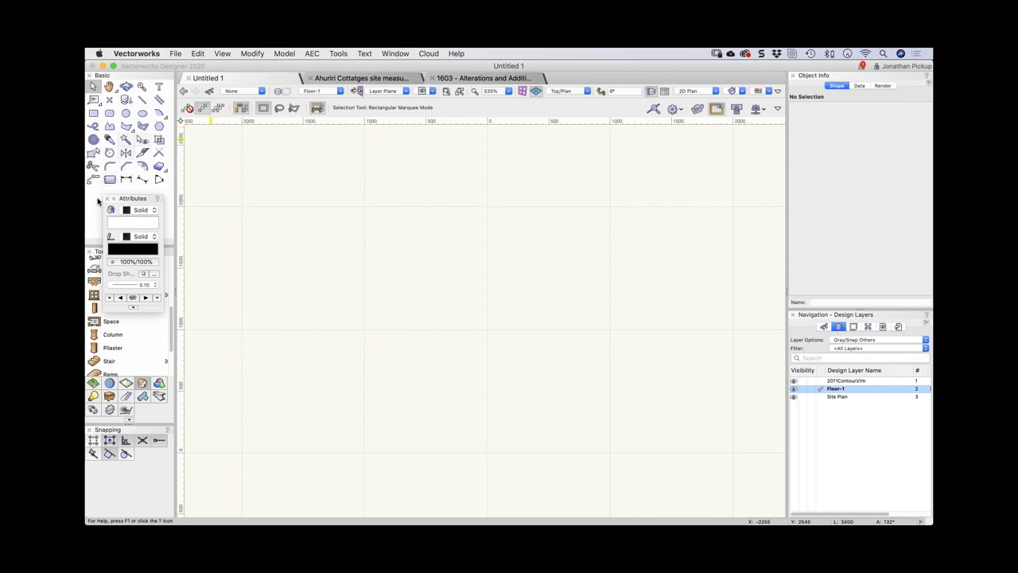
left_click_drag(133, 202, 139, 247)
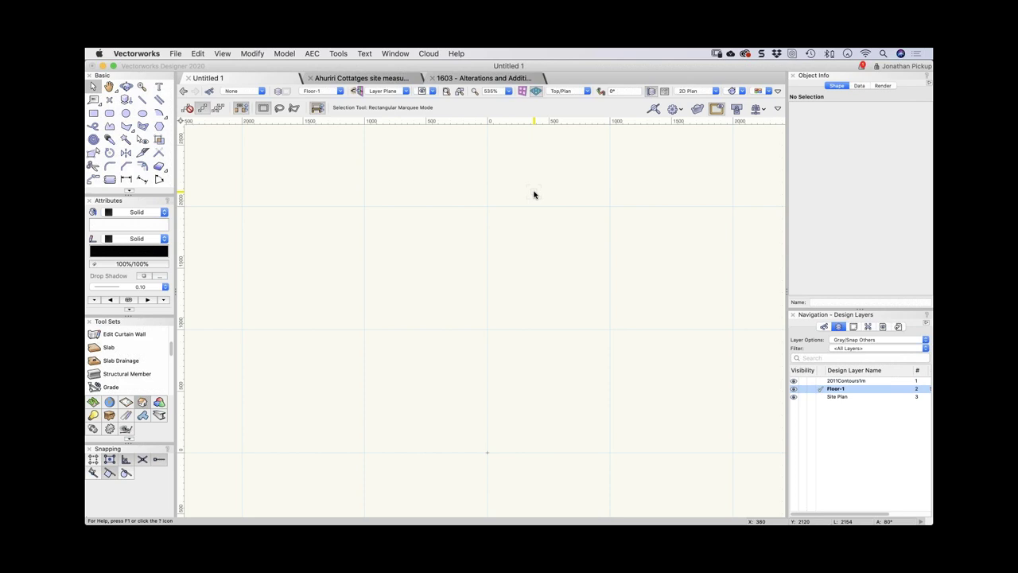
left_click(93, 113)
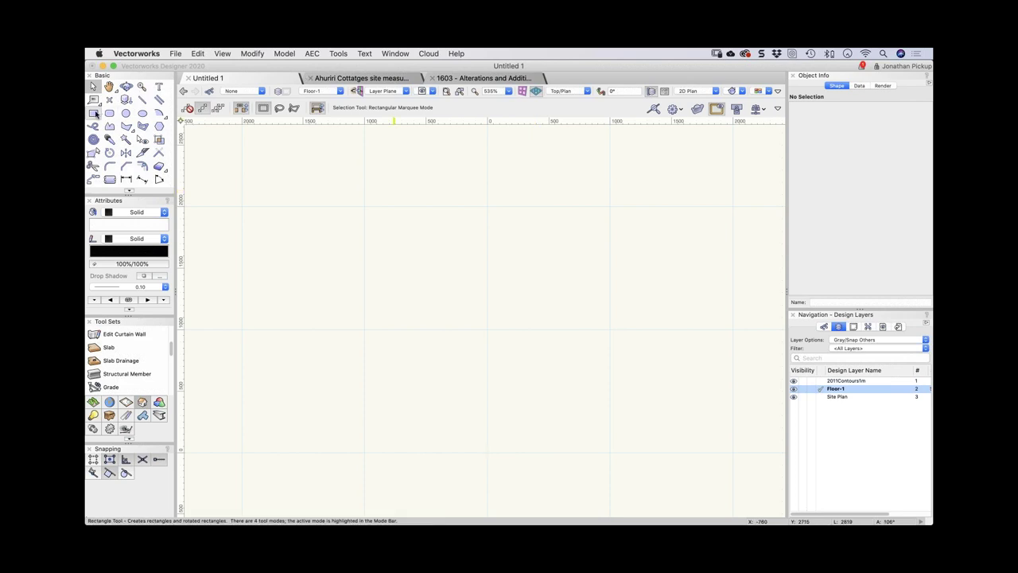
key("x")
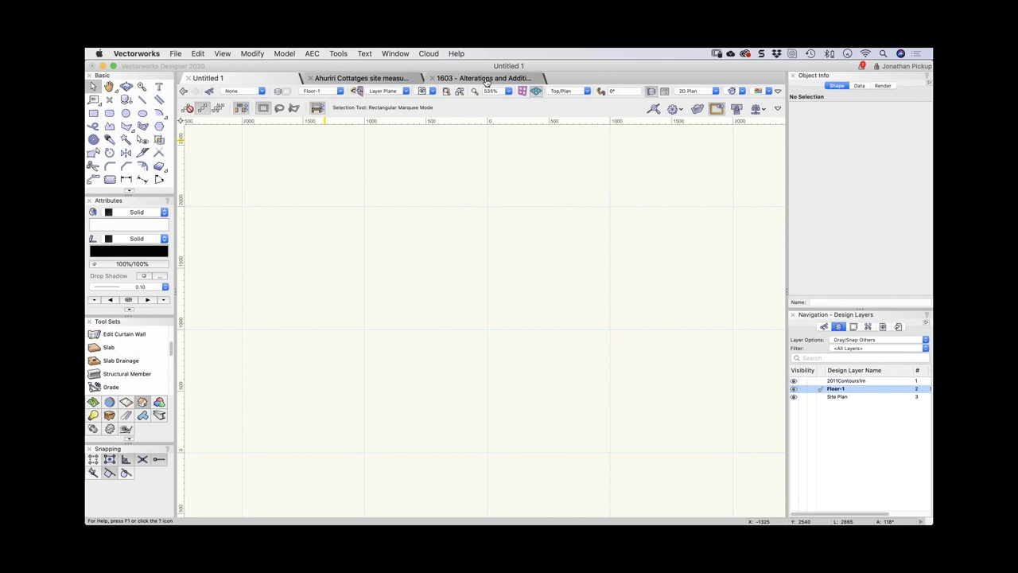
key("super+Tab")
key("super+Tab")
- Place an unstyled window at about X 25, Y 1045 with the Window tool and show it in Right Isometric view
scroll(127, 358, "up", 3)
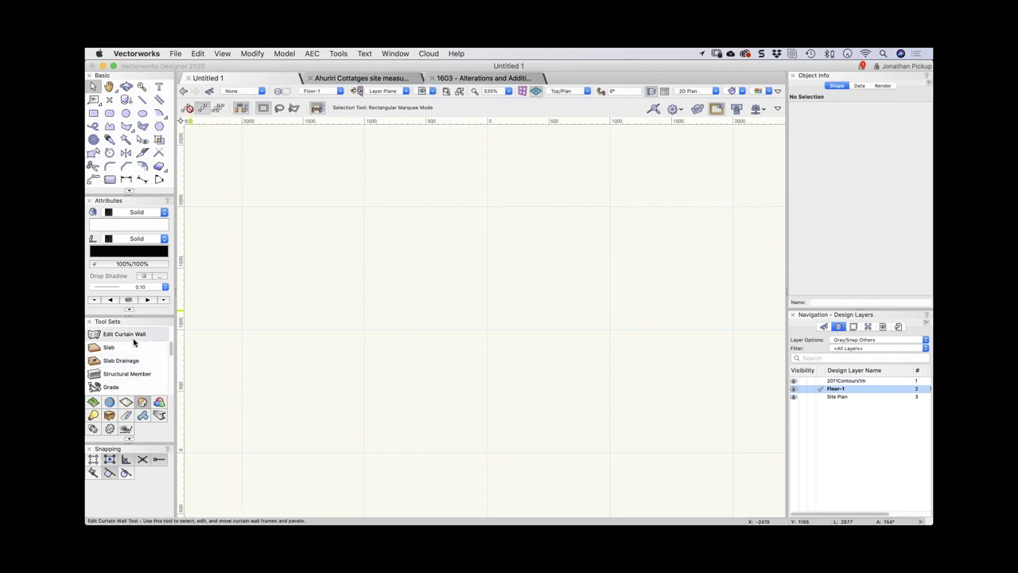
scroll(133, 342, "up", 2)
scroll(134, 342, "down", 5)
scroll(134, 342, "up", 1)
left_click(132, 333)
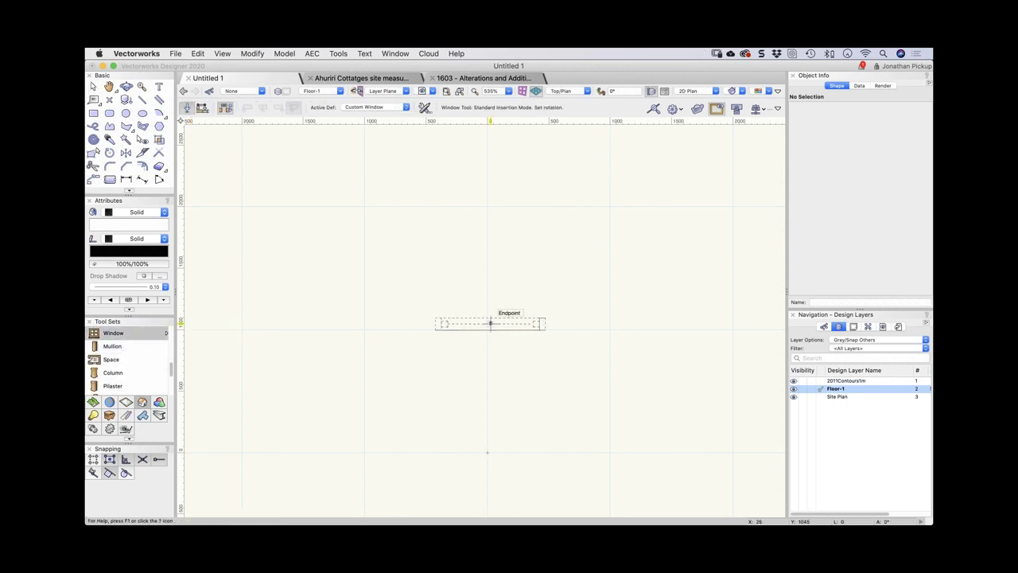
left_click(489, 323)
key("3")
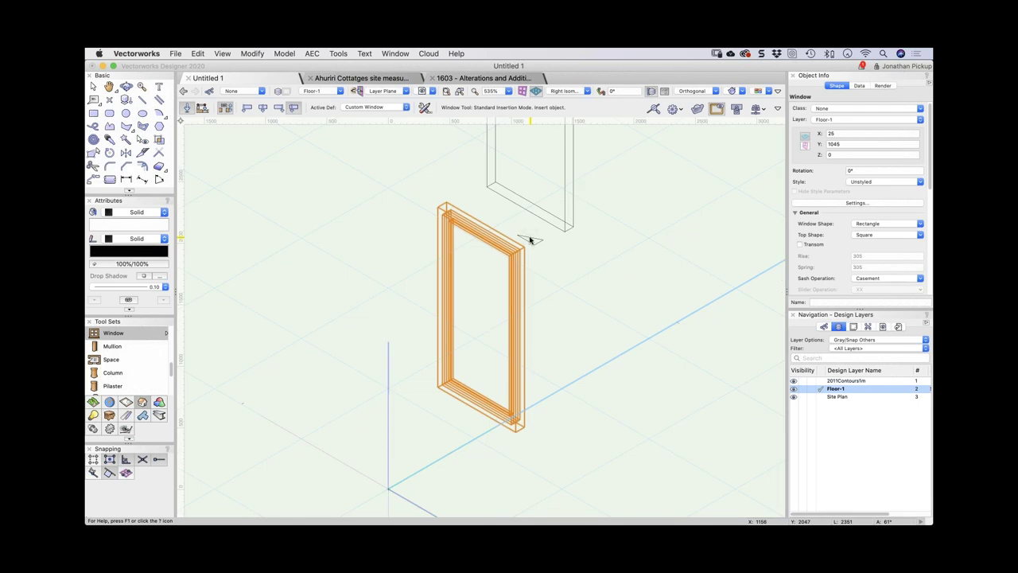
key("x")
scroll(530, 239, "up", 3)
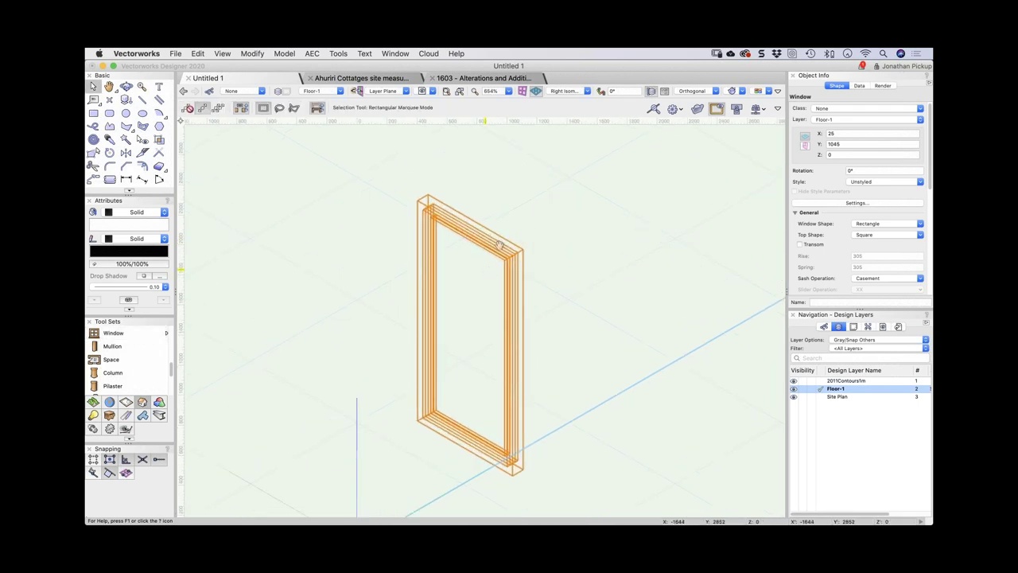
middle_click_drag(485, 273, 514, 221)
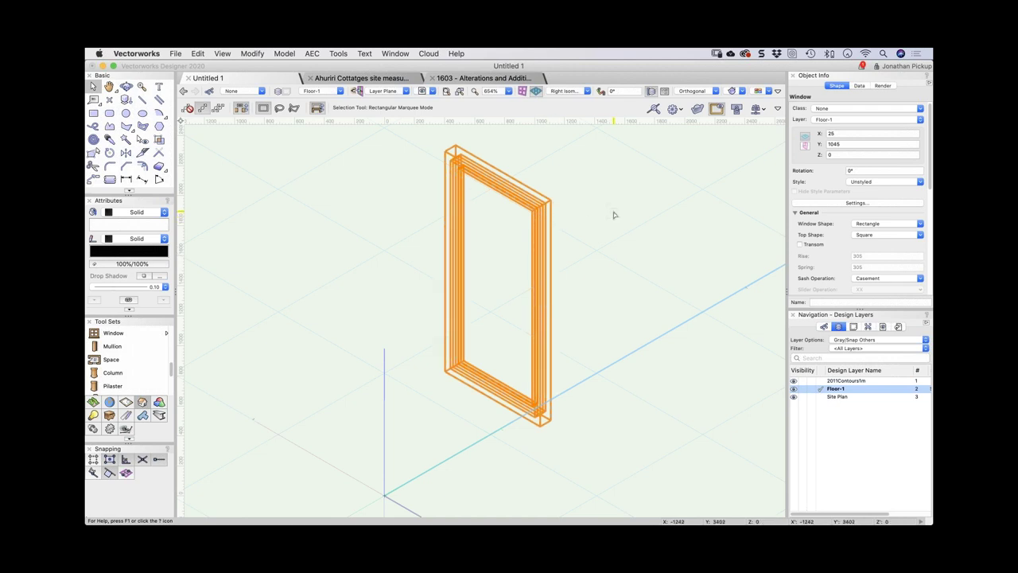
- Set the window's jamb width to 25 and jamb depth to 90 in its settings
left_click(836, 205)
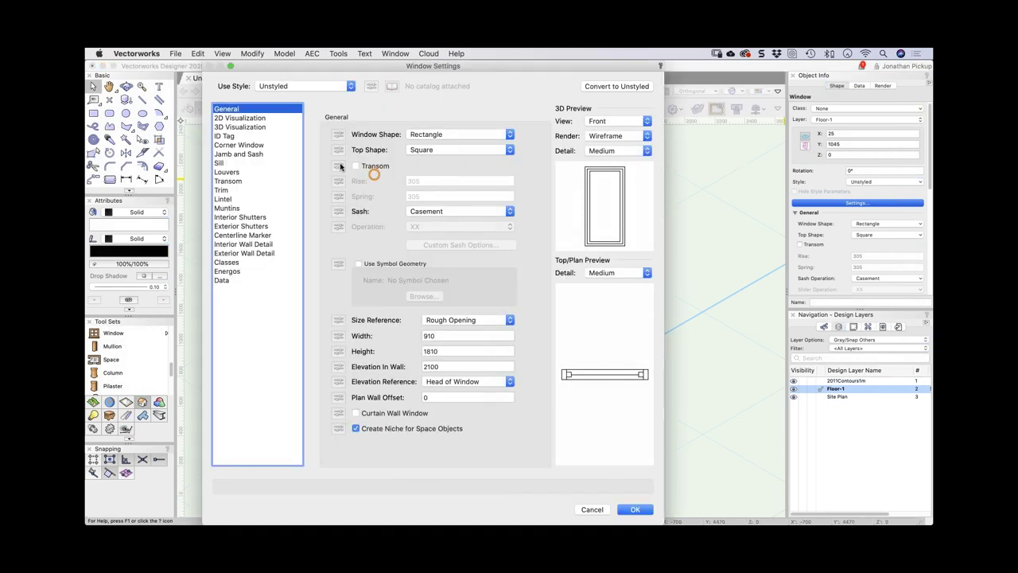
left_click(237, 120)
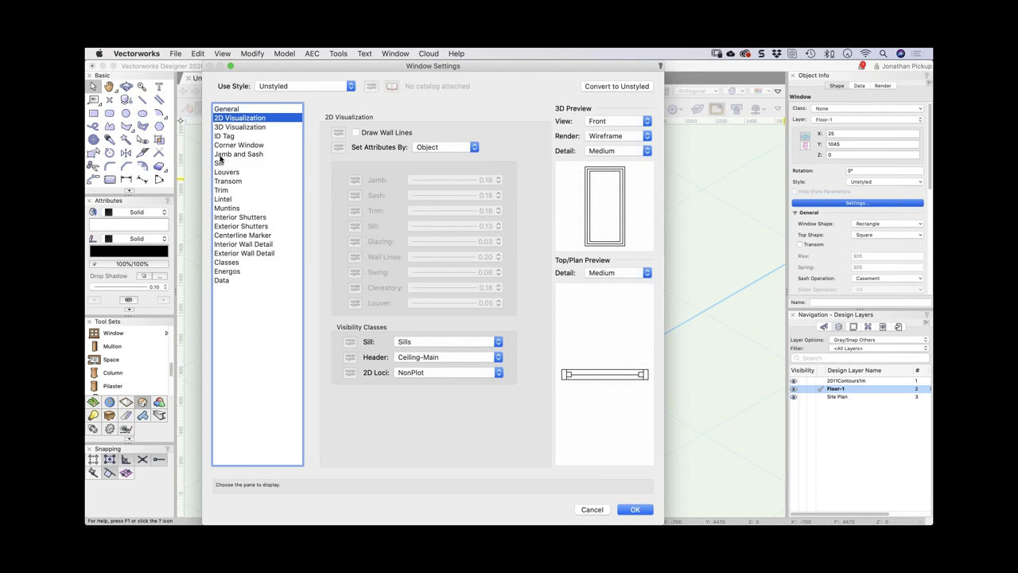
left_click(221, 156)
key("Tab")
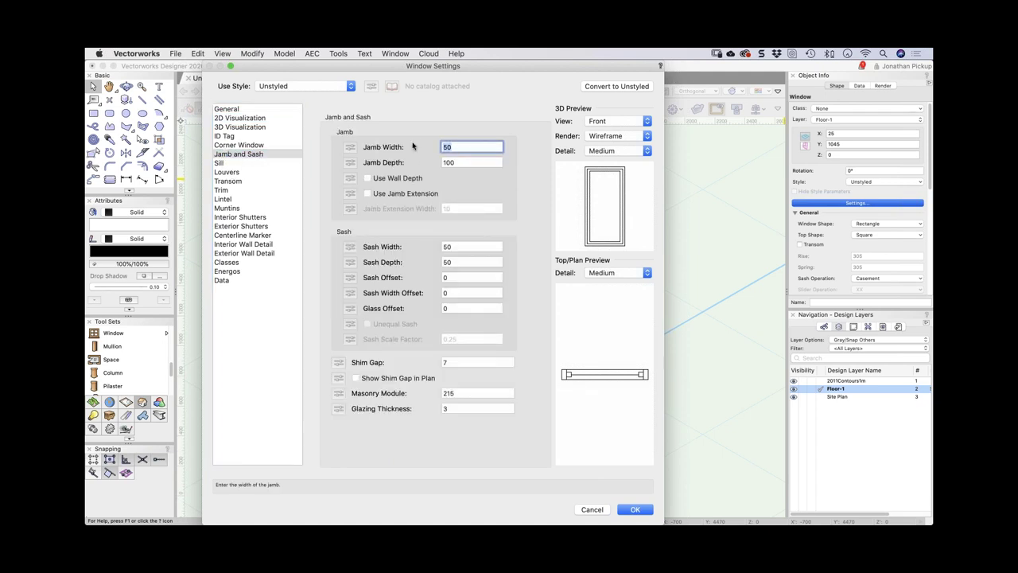
type("25")
key("Tab")
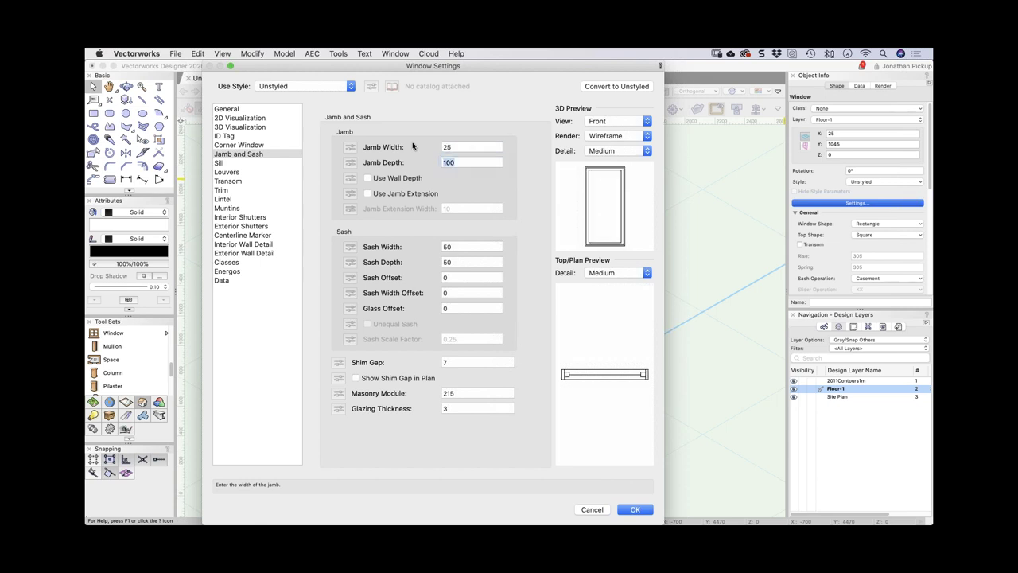
type("90")
key("Tab")
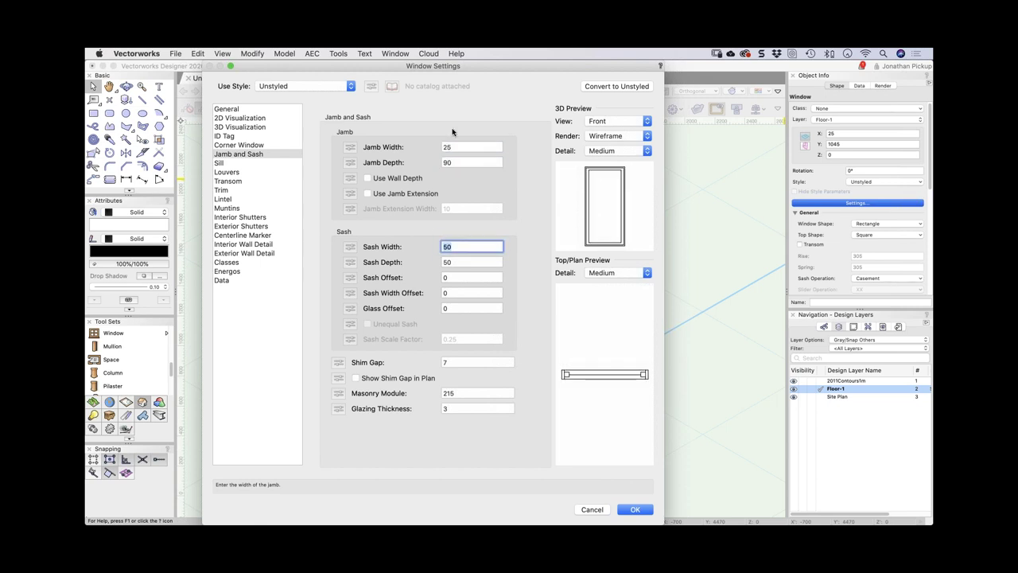
- Set the window's sash width and sash depth to 45 and its shim gap to 0, and apply the settings
type("45")
key("Tab")
type("45")
key("Tab")
key("Tab")
key("Tab")
key("Tab")
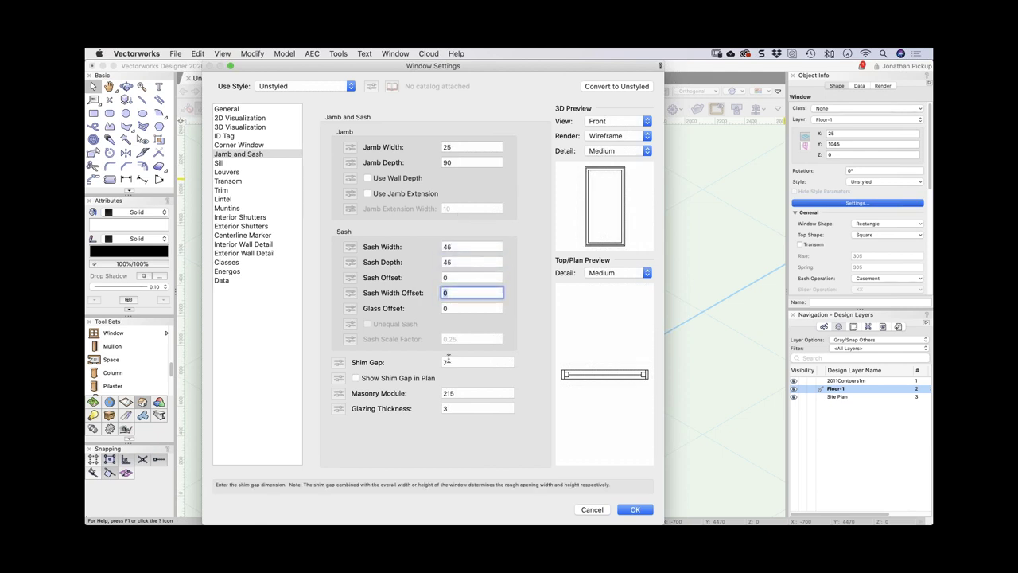
type("0")
key("Tab")
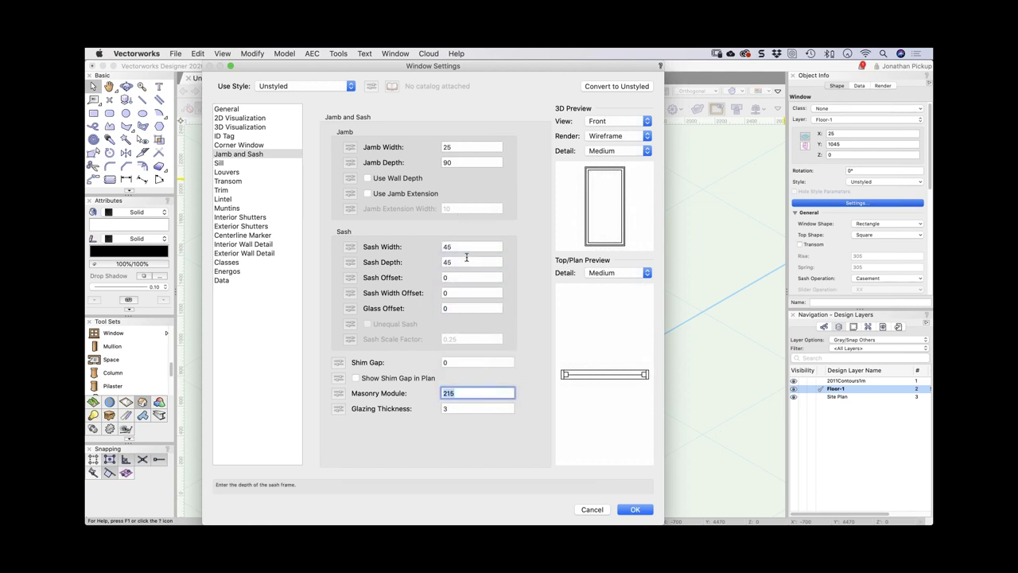
left_click(630, 510)
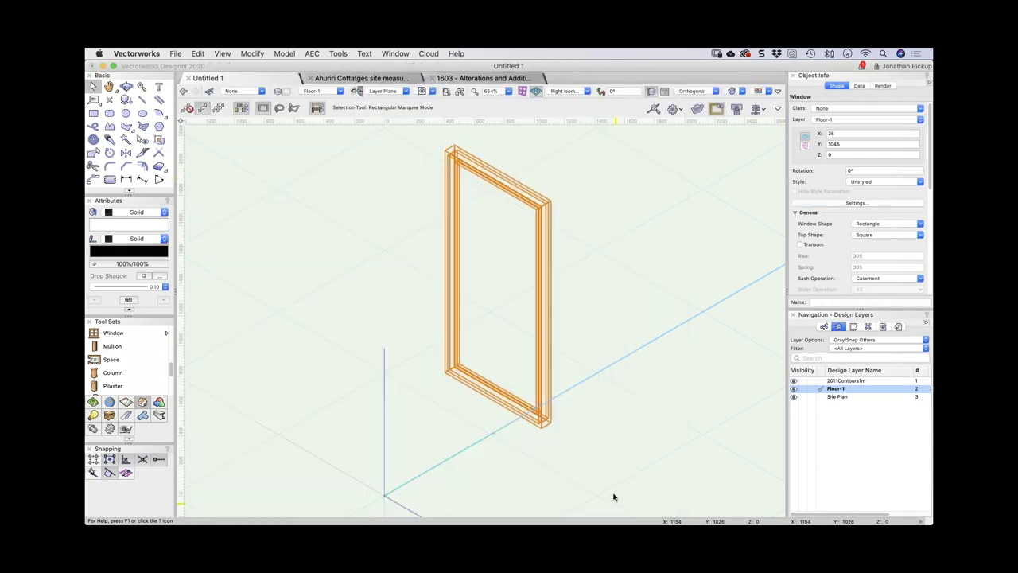
- Start a new plug-in style named W01 from the unstyled window, stored in the 45 Doors and Windows folder
left_click(870, 183)
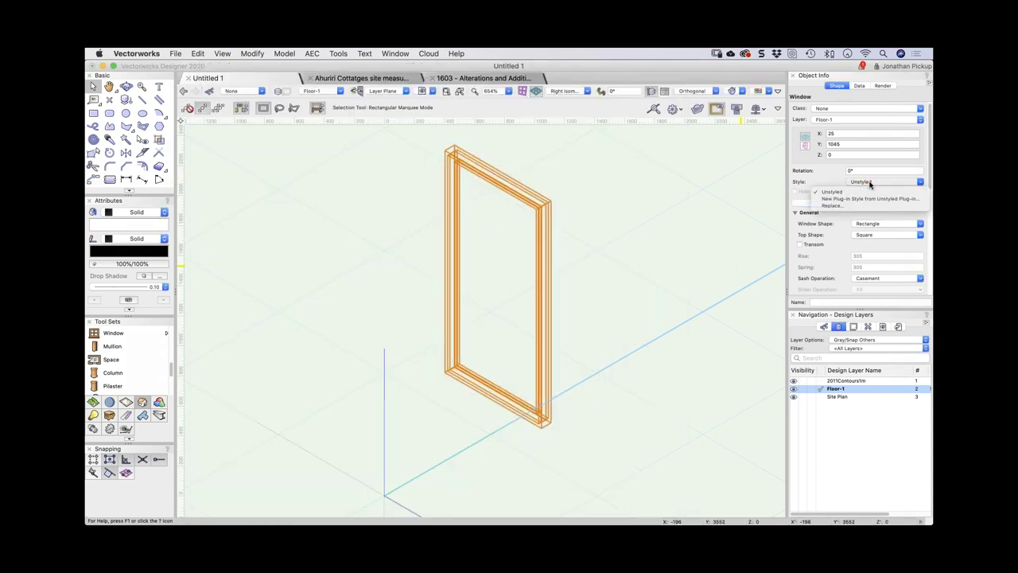
left_click(834, 200)
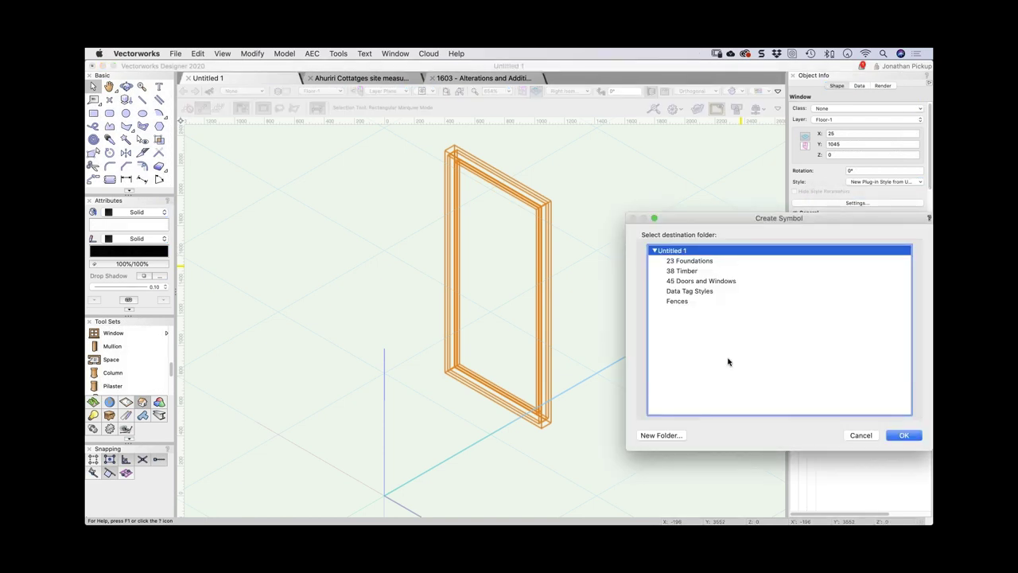
left_click(697, 281)
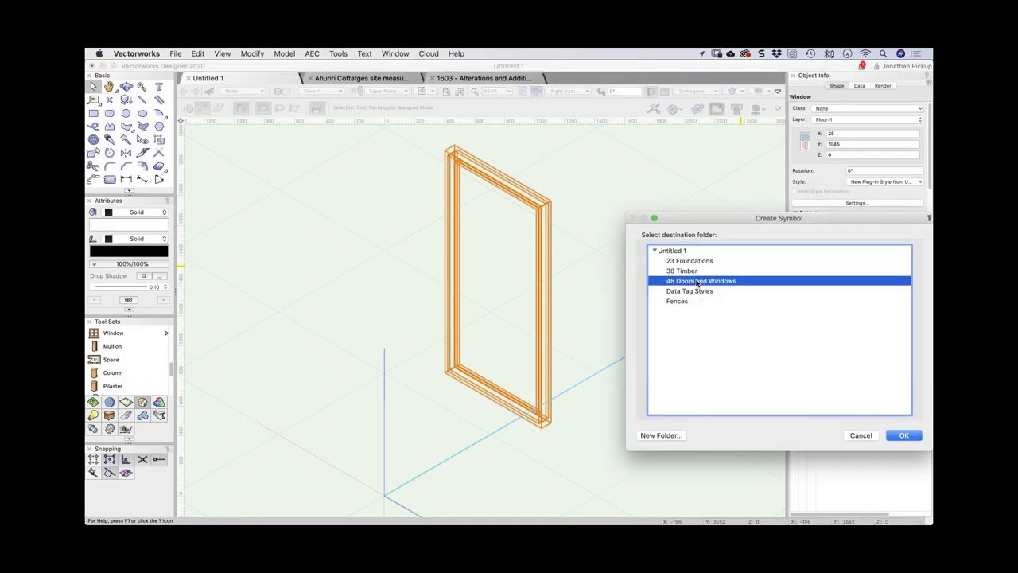
left_click(904, 434)
type("W01")
key("Tab")
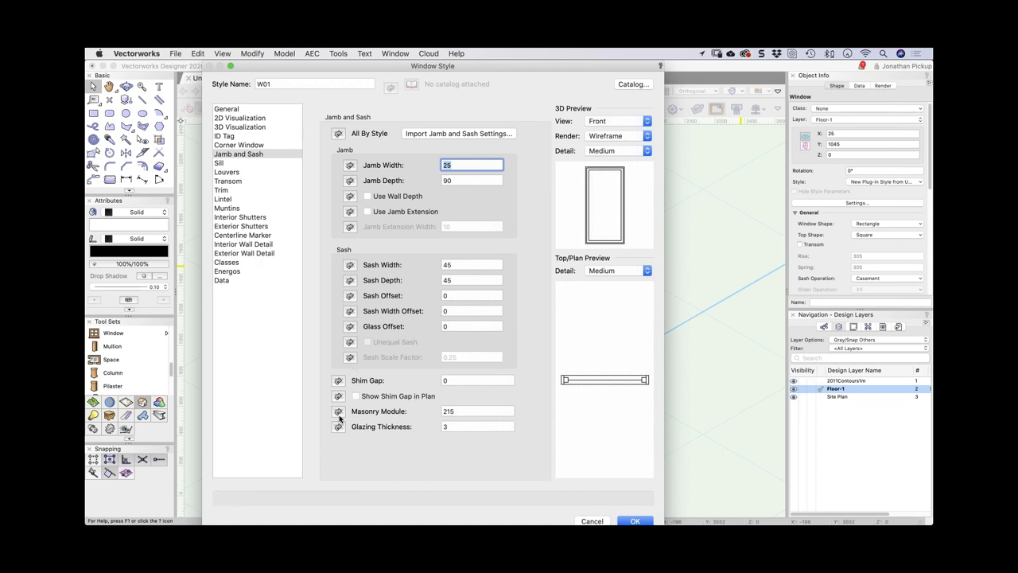
- Try making Include on Schedule, Show Tag in 2D, ID Class, Use ID Class Attributes and Keep ID Horizontal by-instance, and discard the style
left_click(230, 109)
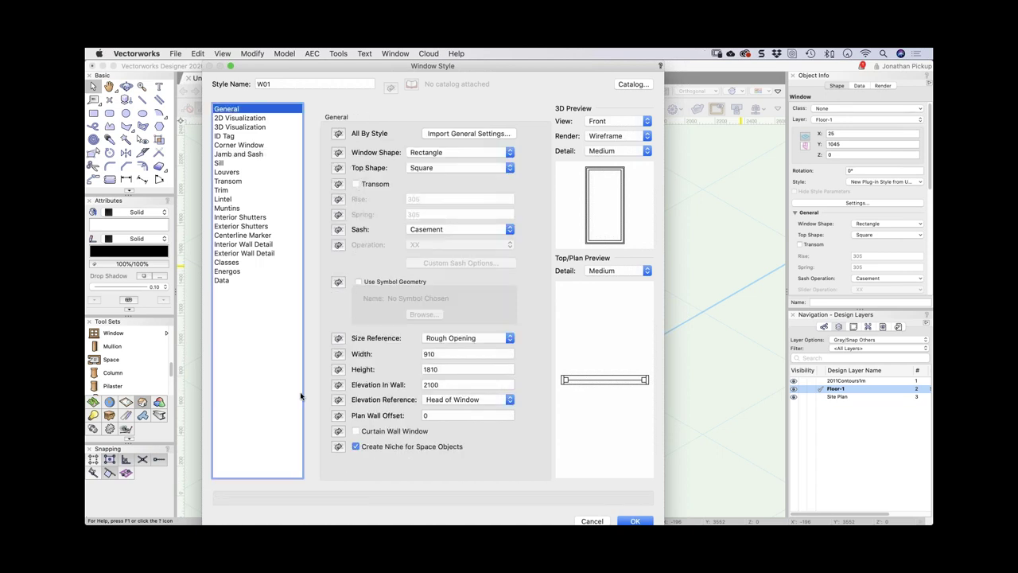
left_click(240, 118)
left_click(236, 128)
left_click(229, 139)
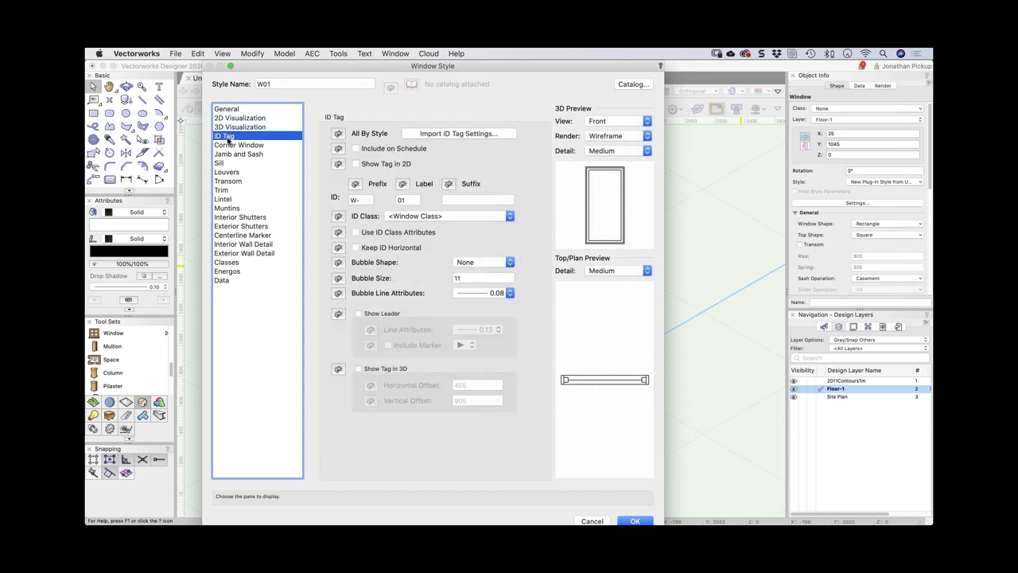
left_click(338, 163)
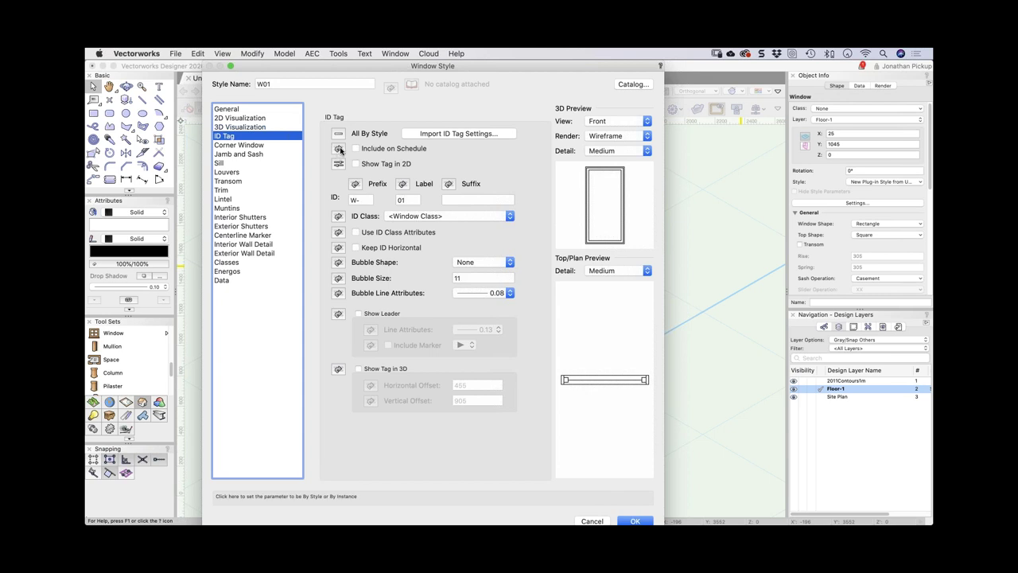
left_click(338, 149)
left_click(338, 216)
left_click(338, 232)
left_click(338, 247)
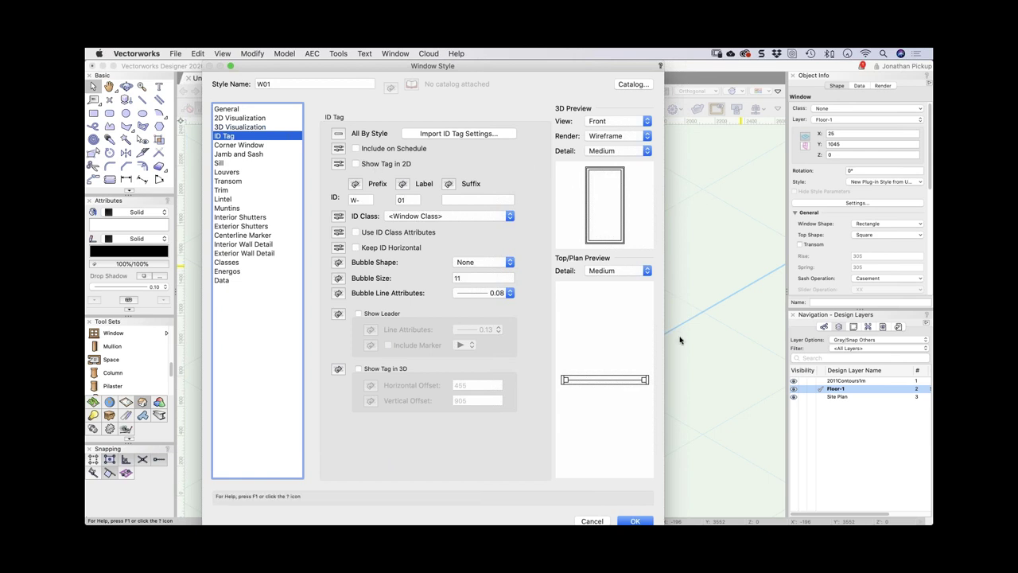
key("Escape")
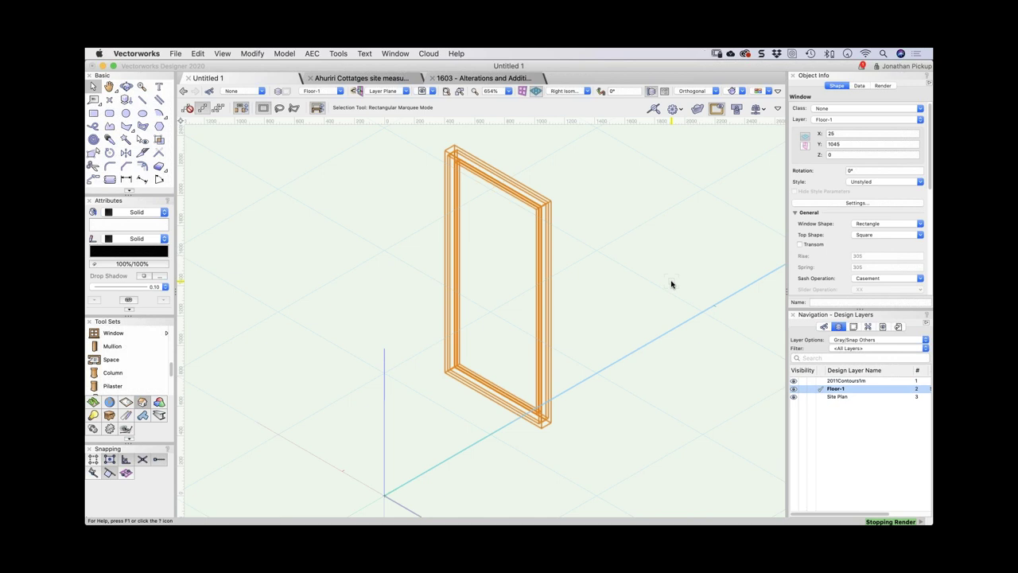
right_click(671, 284)
left_click(503, 184)
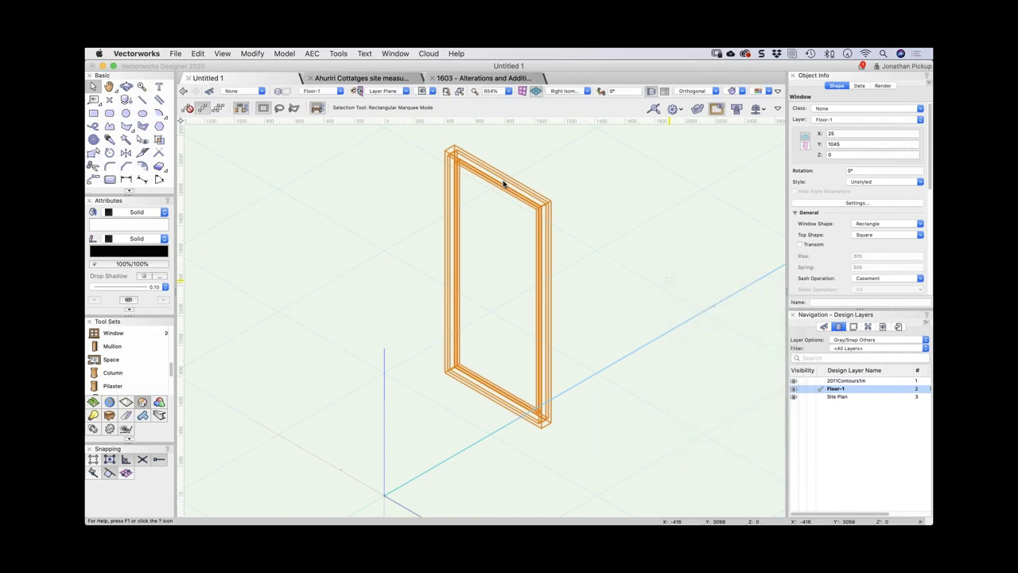
scroll(505, 180, "down", 4)
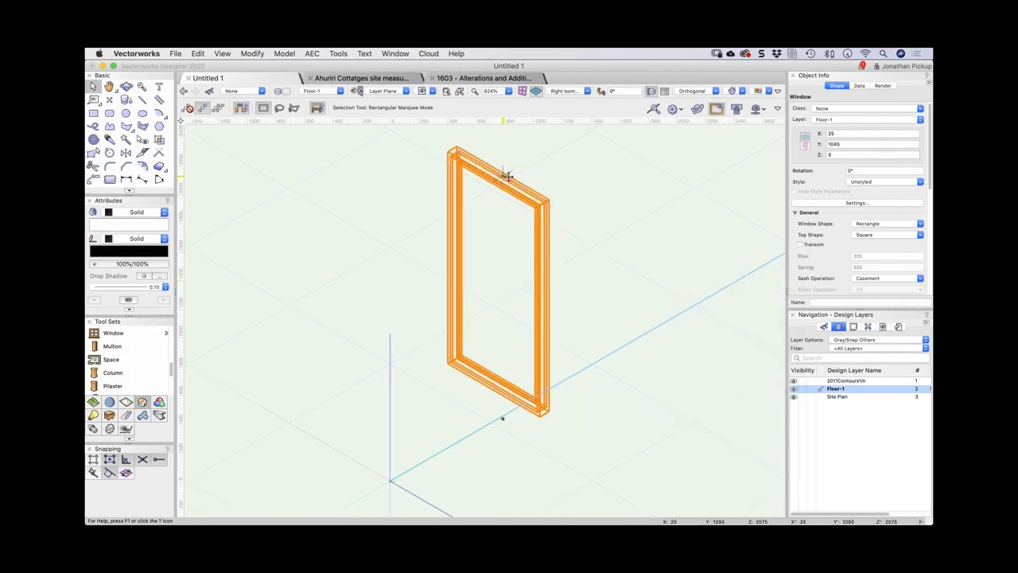
scroll(508, 176, "down", 10)
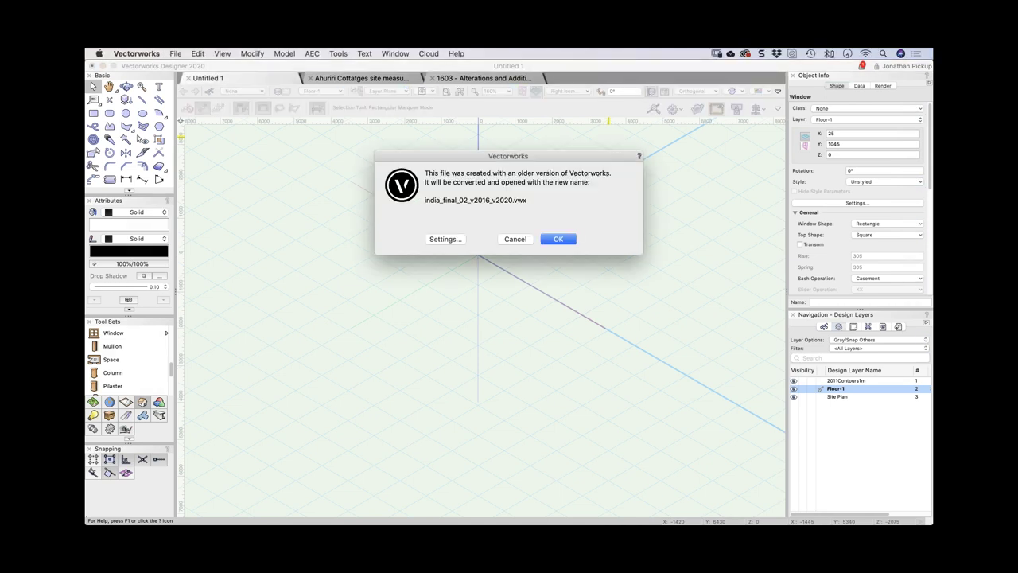
- Open the converted file india_final_02_v2016_v2020.vwx, review its design layers, and close it to return to the alterations and additions drawing
left_click(557, 239)
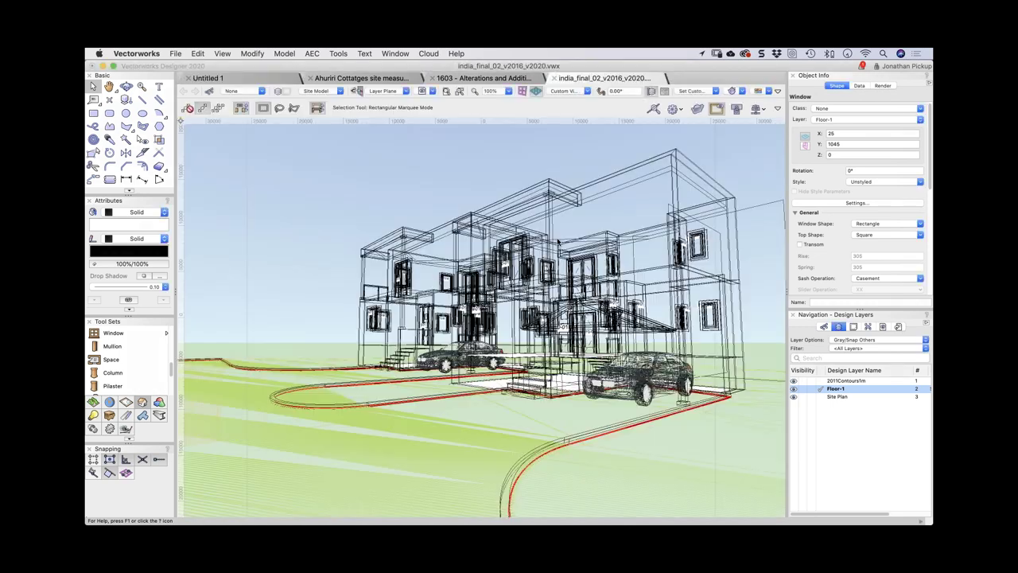
left_click(321, 91)
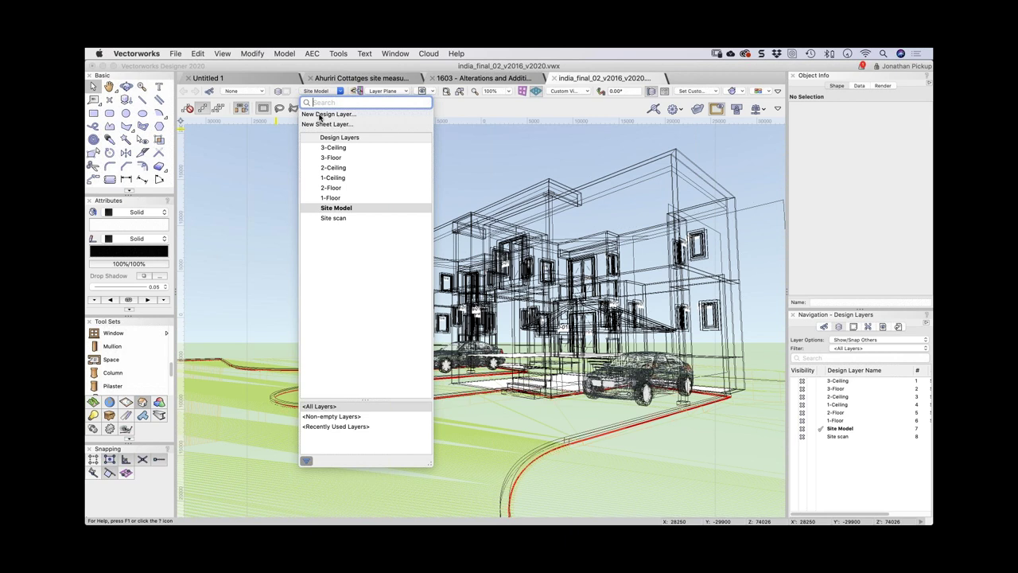
key("Escape")
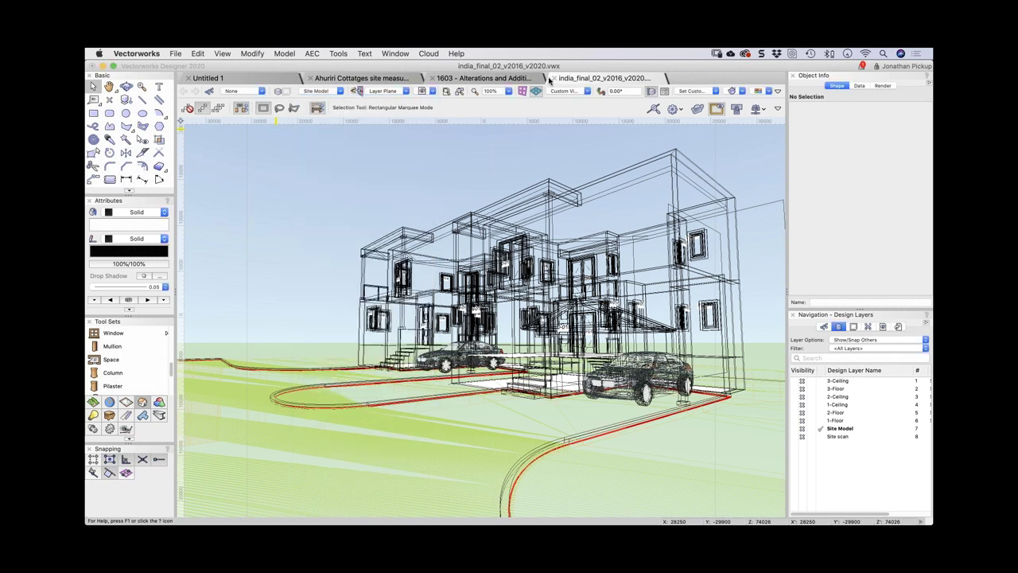
left_click(552, 80)
left_click(487, 222)
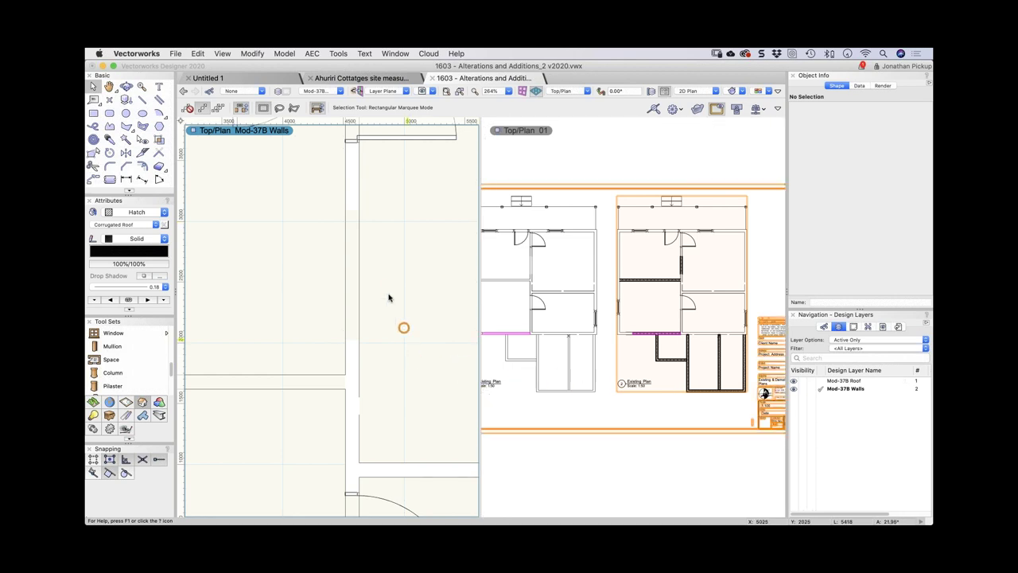
- Select the short demolished wall segment between the two rooms and set its fill style to Solid
left_click(352, 226)
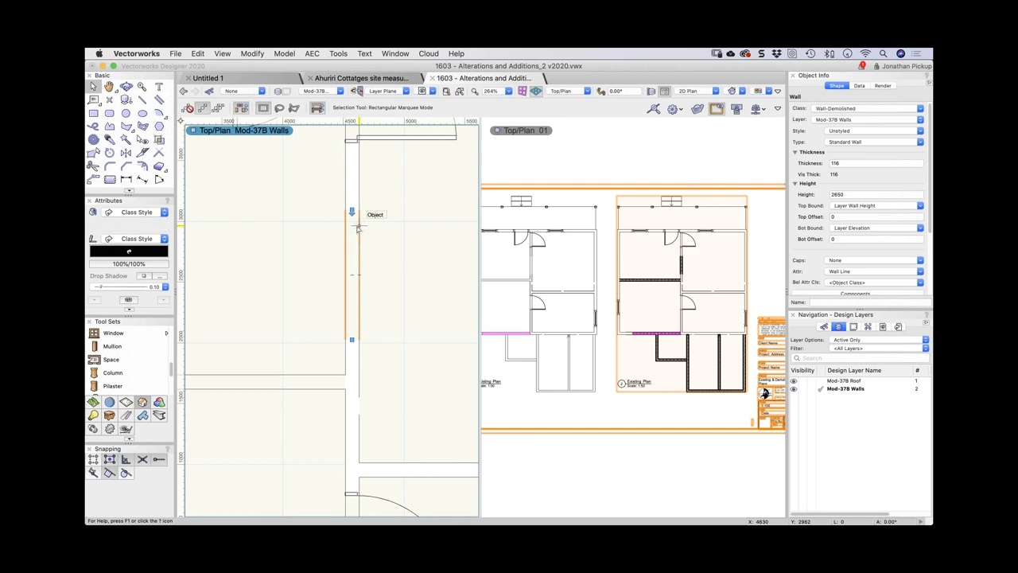
left_click(142, 213)
left_click(128, 155)
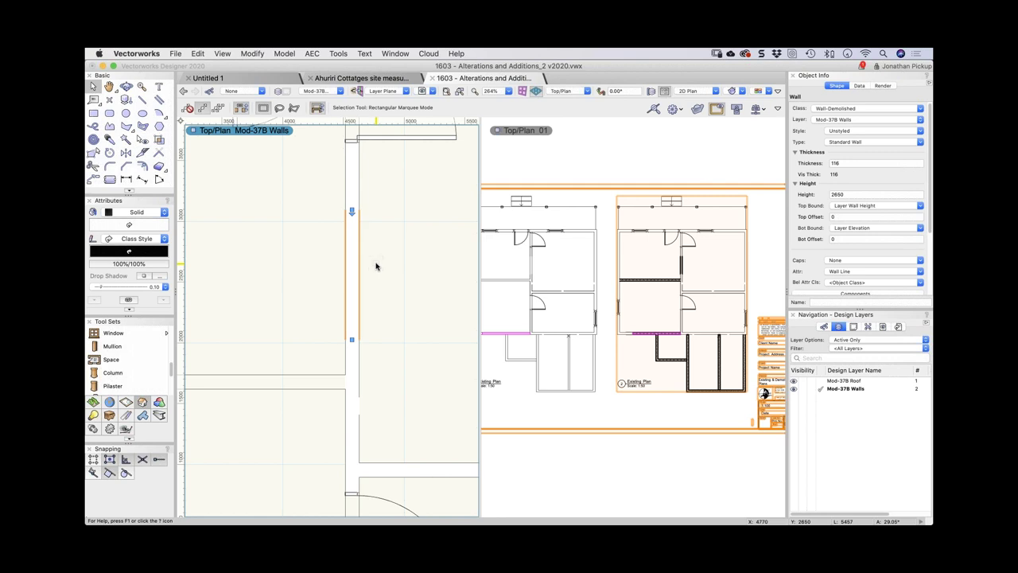
- Filter the class list by "wall" and make the Wall-Proposed class visible
scroll(377, 267, "down", 5)
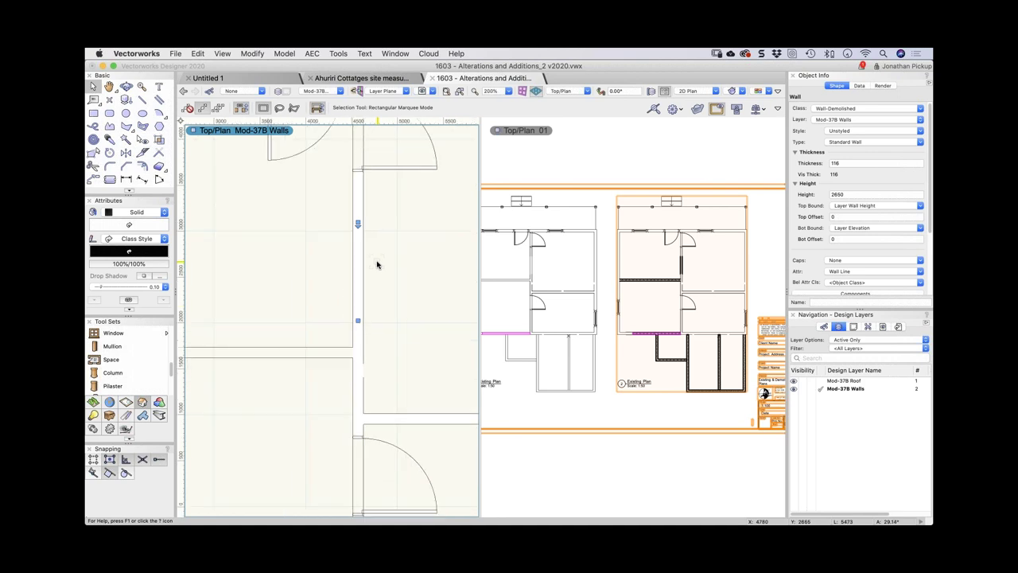
left_click(825, 327)
left_click(809, 359)
type("wa")
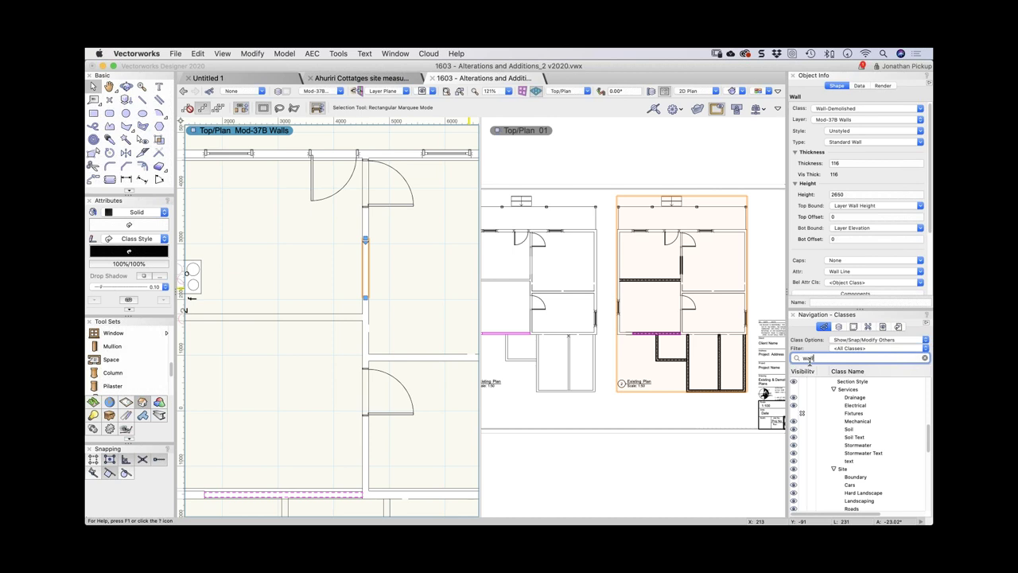
type("ll")
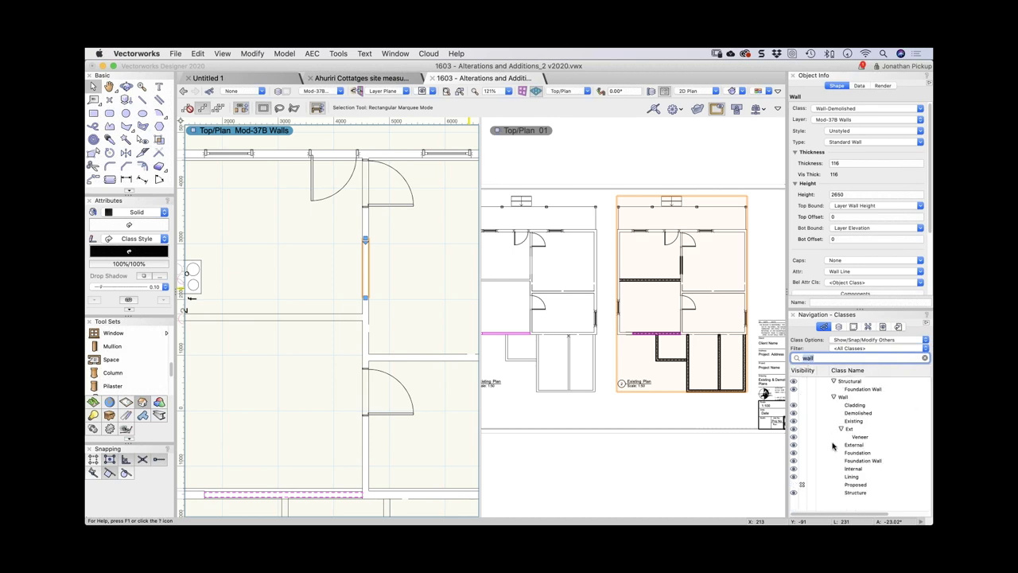
left_click(793, 485)
- Inspect the Structure component in the NZ Proposed Wall 90mm style of the proposed exterior wall beside the HWC, and cancel without changes
mouse_move(372, 304)
left_mouse_down()
mouse_move(318, 238)
mouse_move(309, 312)
mouse_move(242, 244)
left_mouse_up()
key("x")
left_click(357, 310)
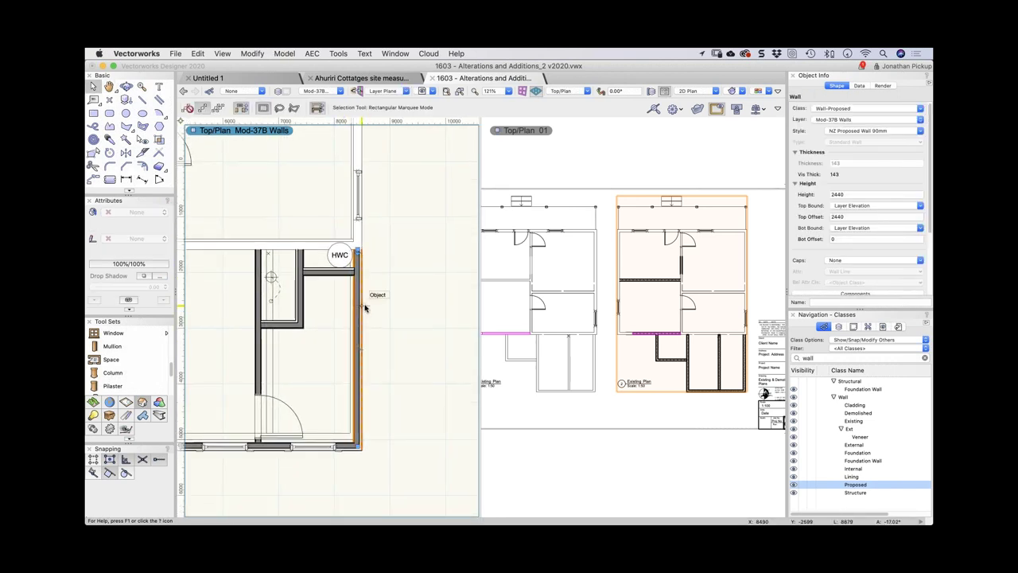
scroll(364, 308, "up", 3)
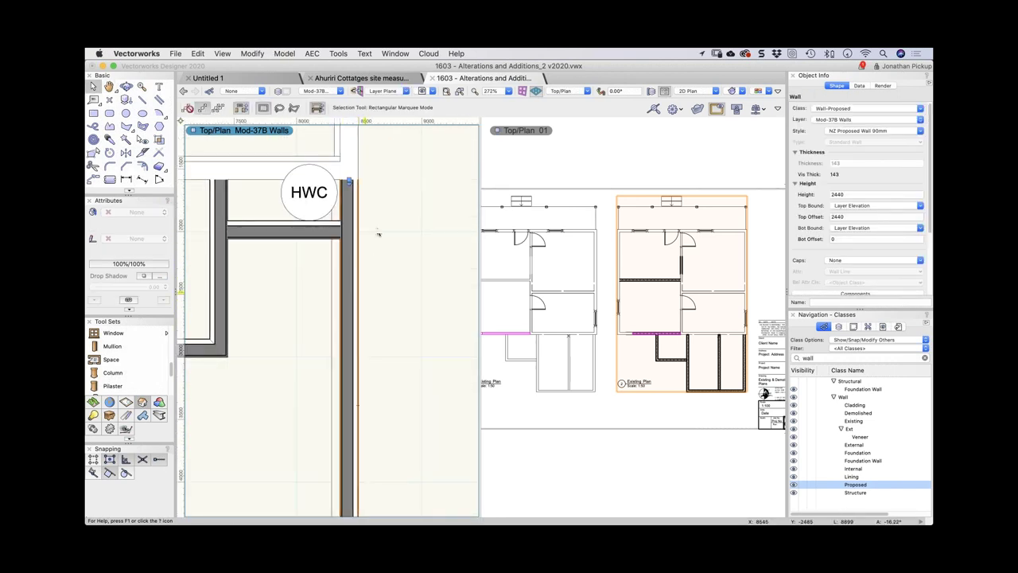
left_click(875, 131)
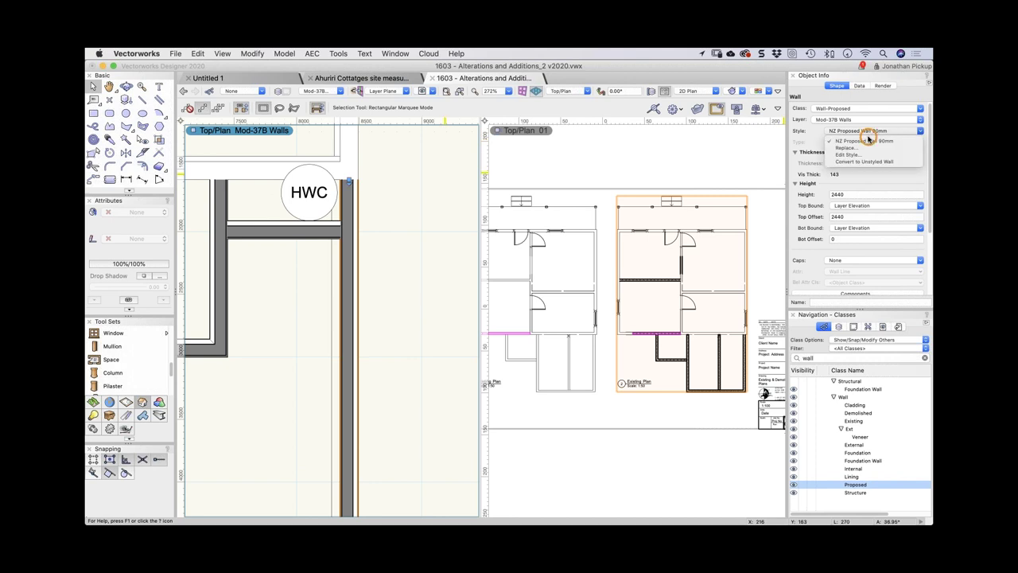
left_click(844, 161)
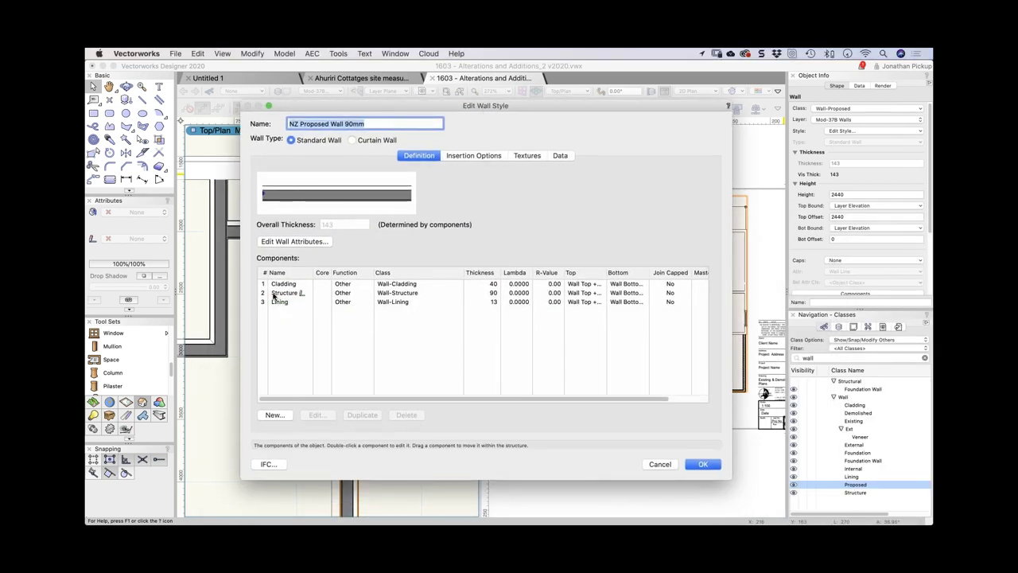
left_click(403, 294)
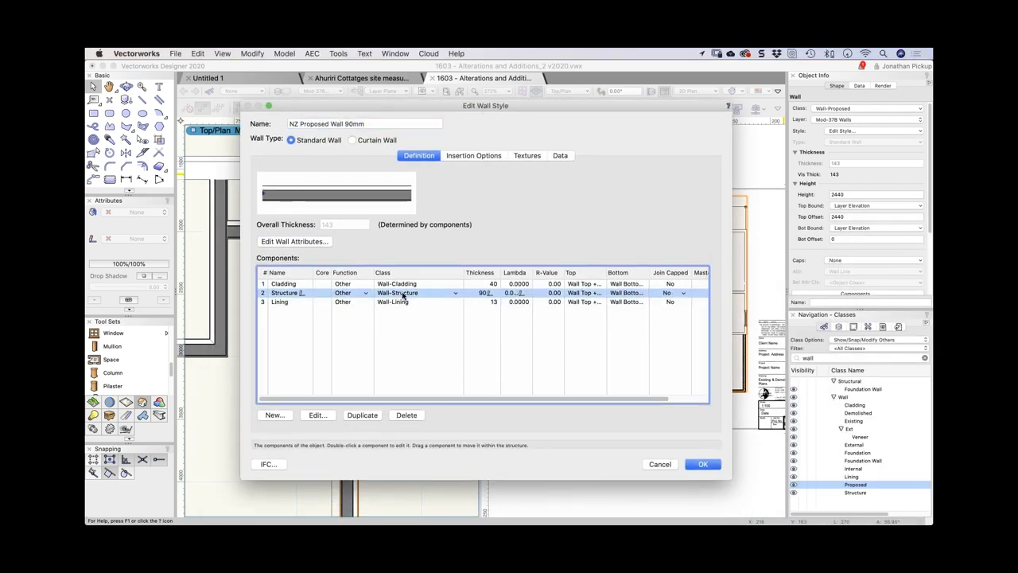
left_click(403, 294)
left_click(296, 296)
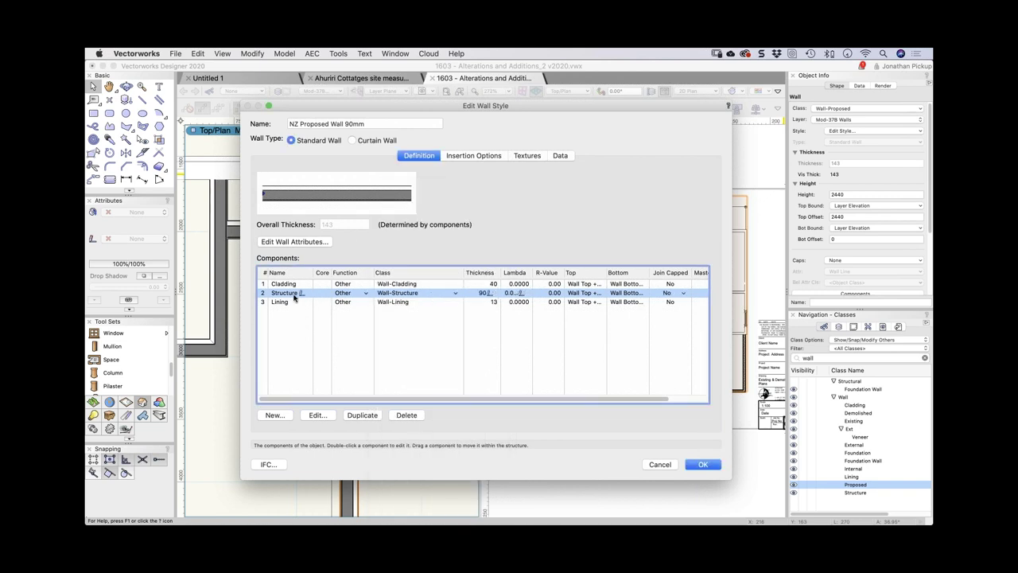
double_click(295, 294)
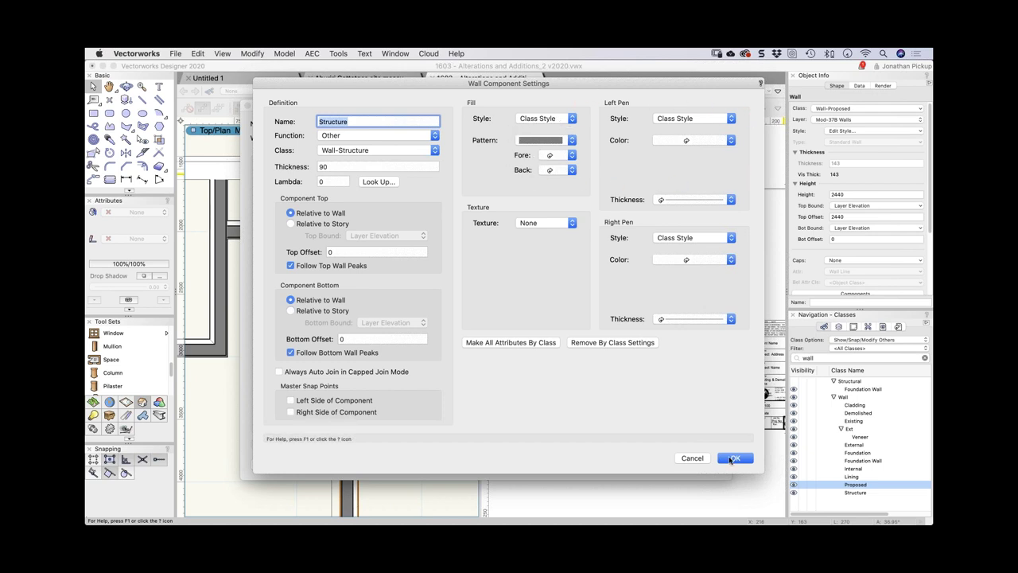
left_click(678, 459)
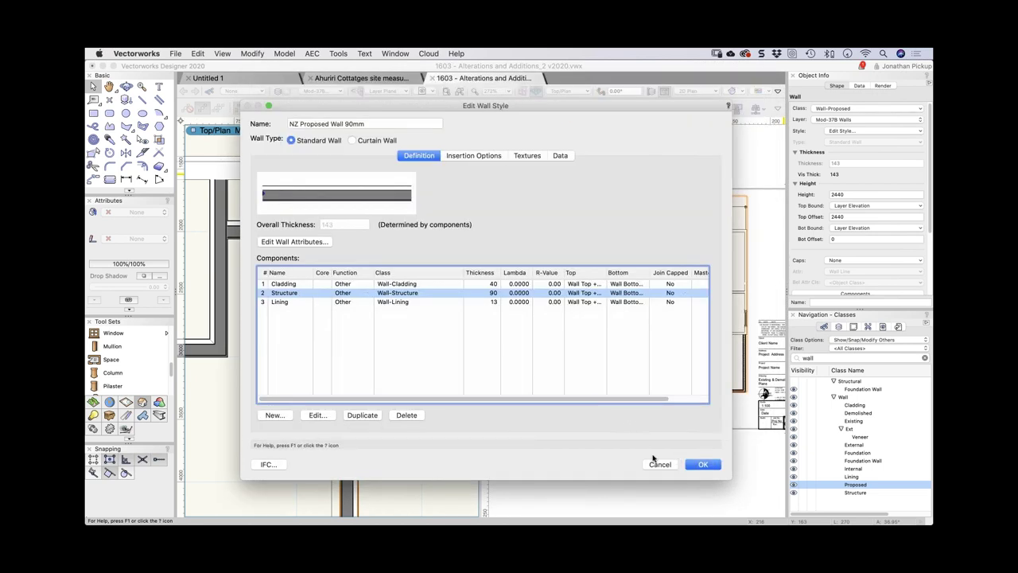
left_click(655, 464)
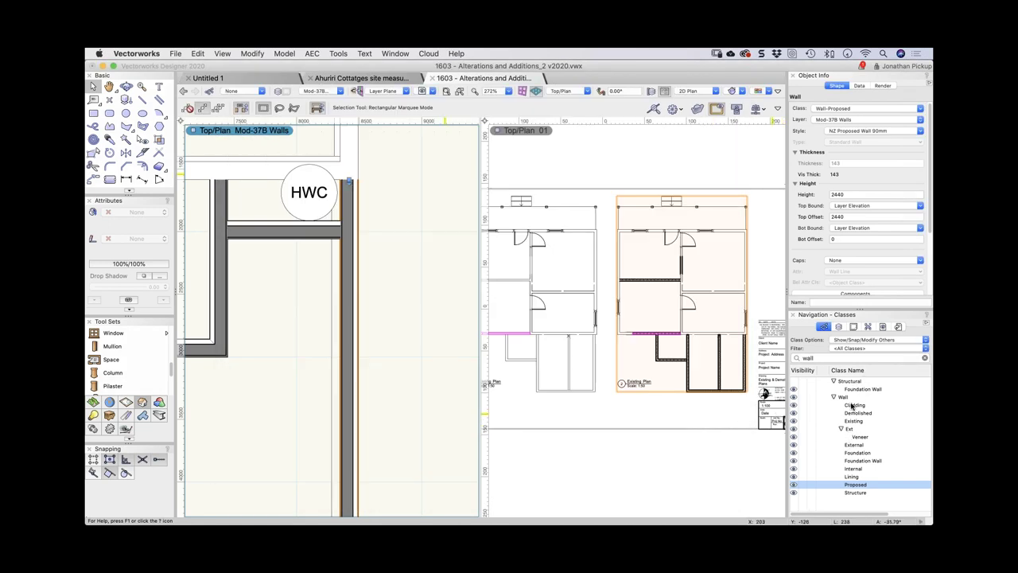
- Try a Solid fill for the Wall-Structure class in its graphic attributes
right_click(855, 494)
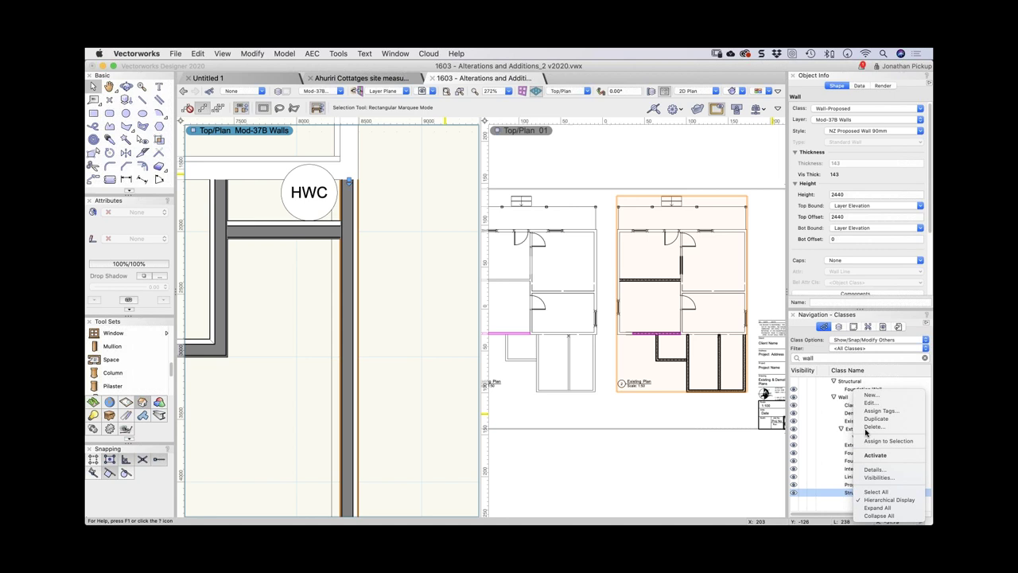
left_click(867, 404)
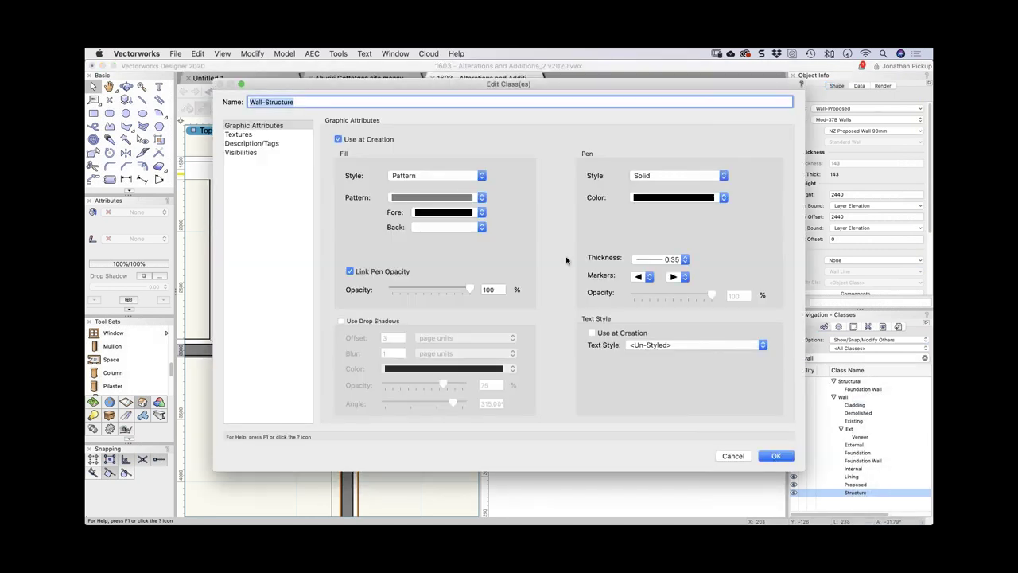
left_click(416, 176)
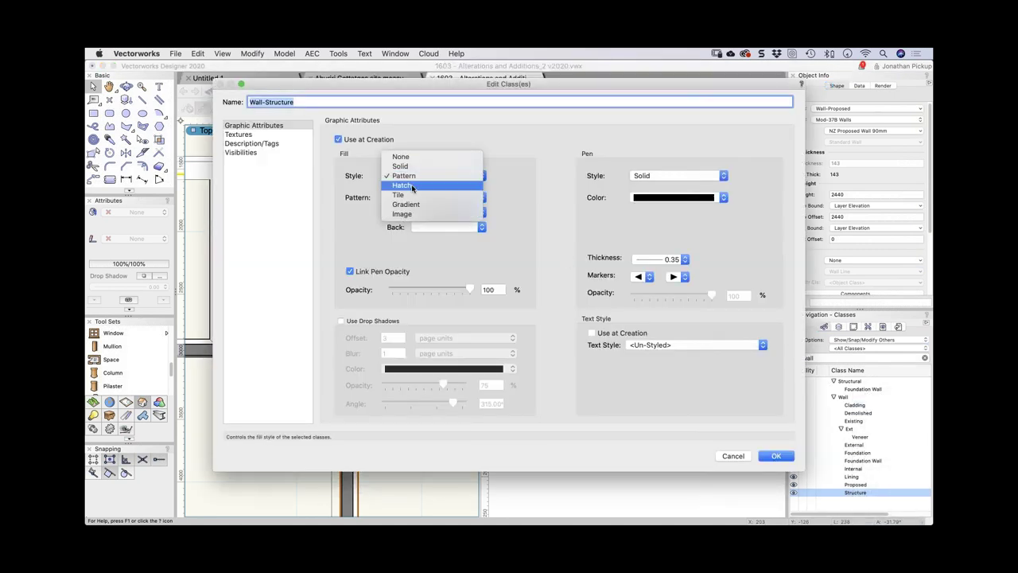
left_click(412, 187)
left_click(404, 175)
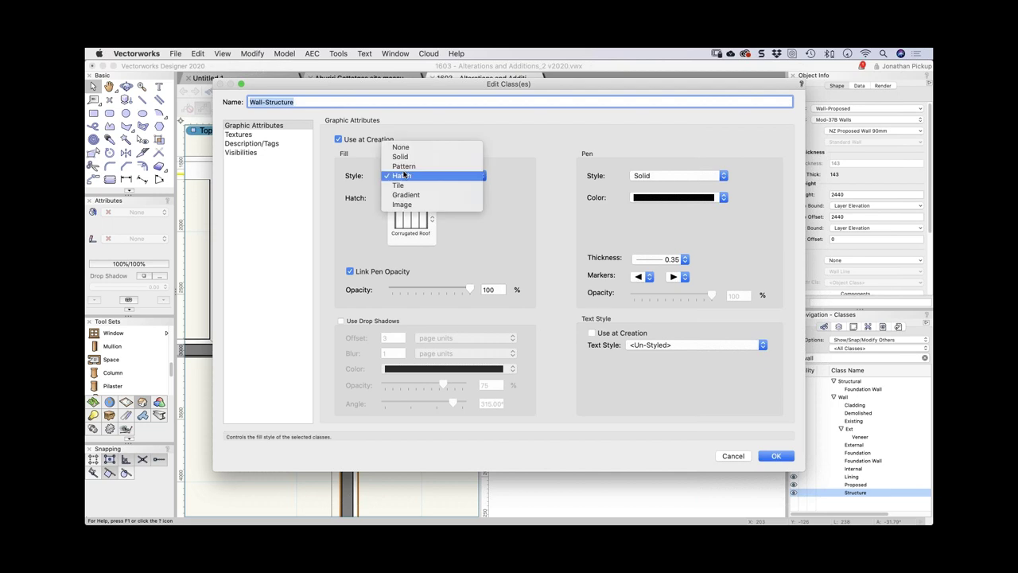
left_click(401, 157)
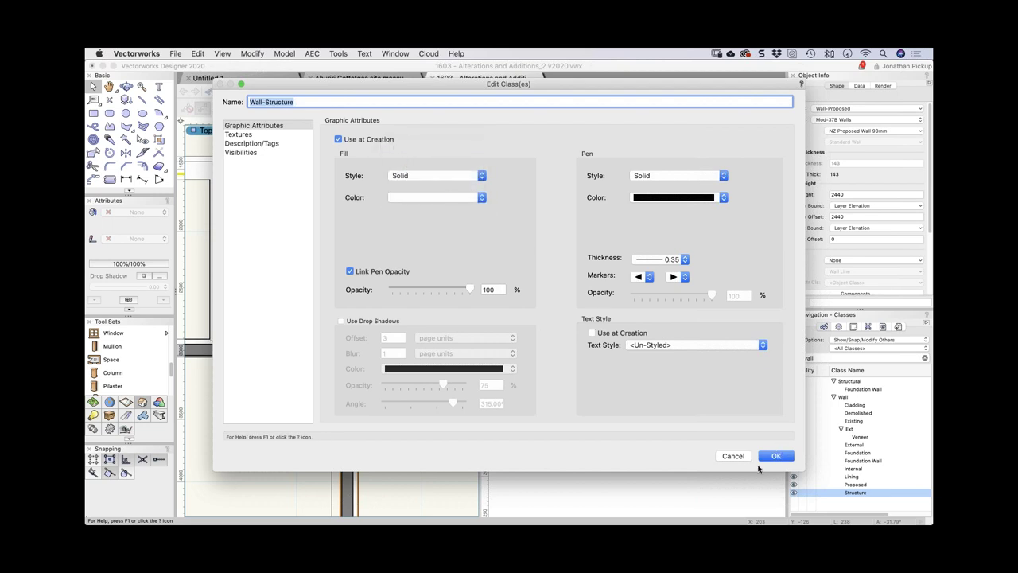
left_click(773, 455)
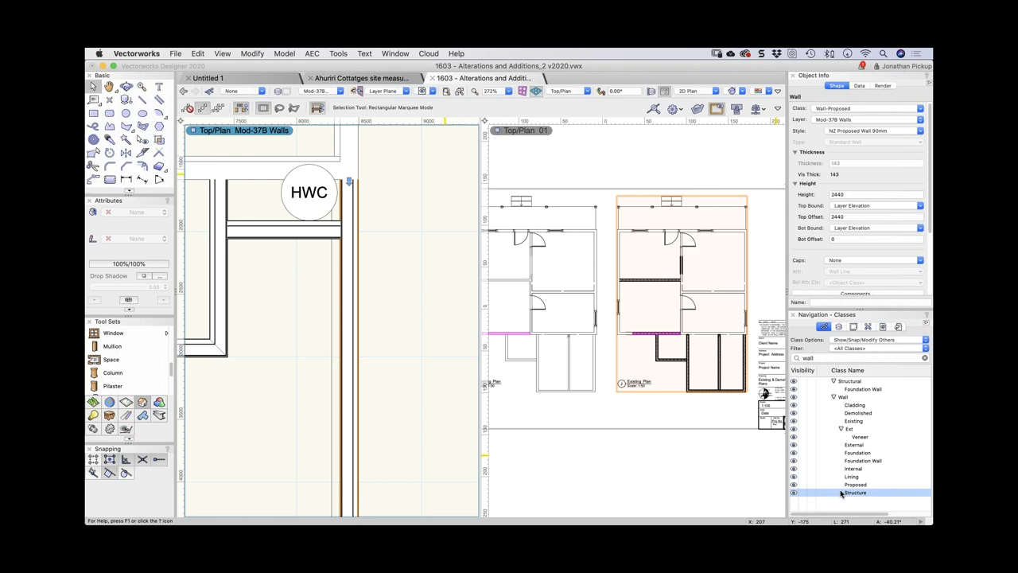
- Duplicate the Existing Plan viewport with drawing number 2 on sheet 01 and place the copy to the right of the sheet
left_click(427, 410)
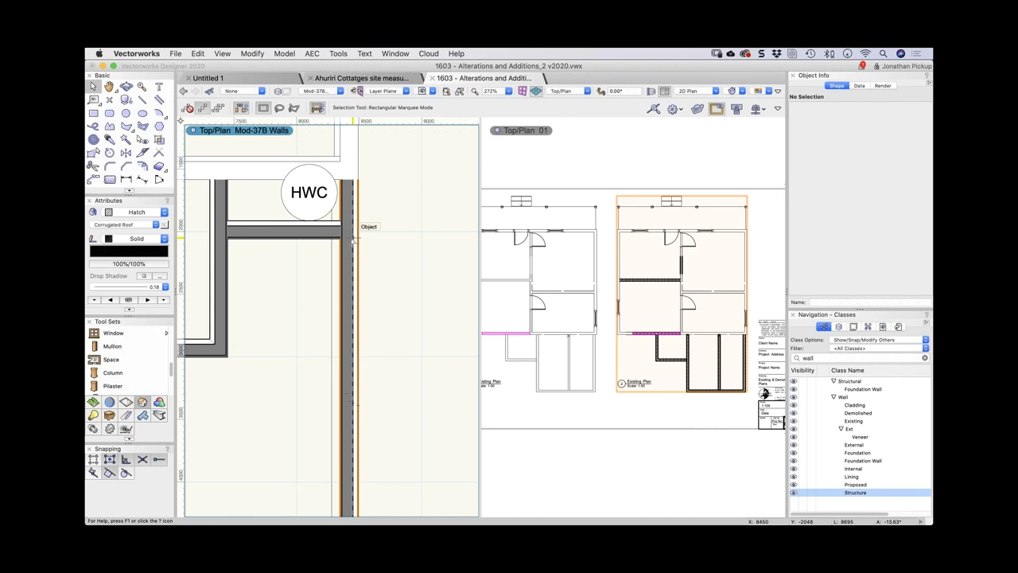
left_click(648, 189)
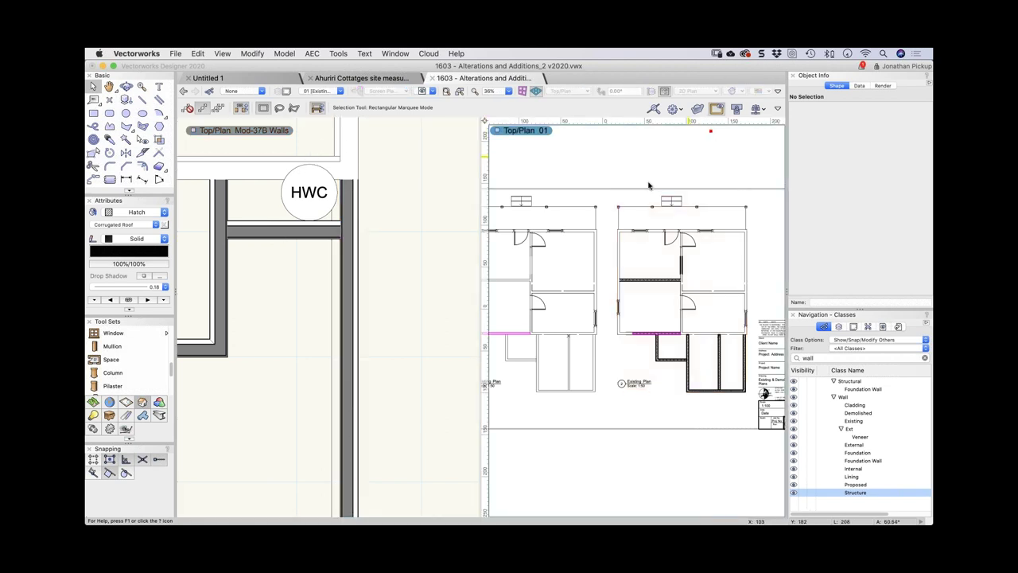
left_click(627, 253)
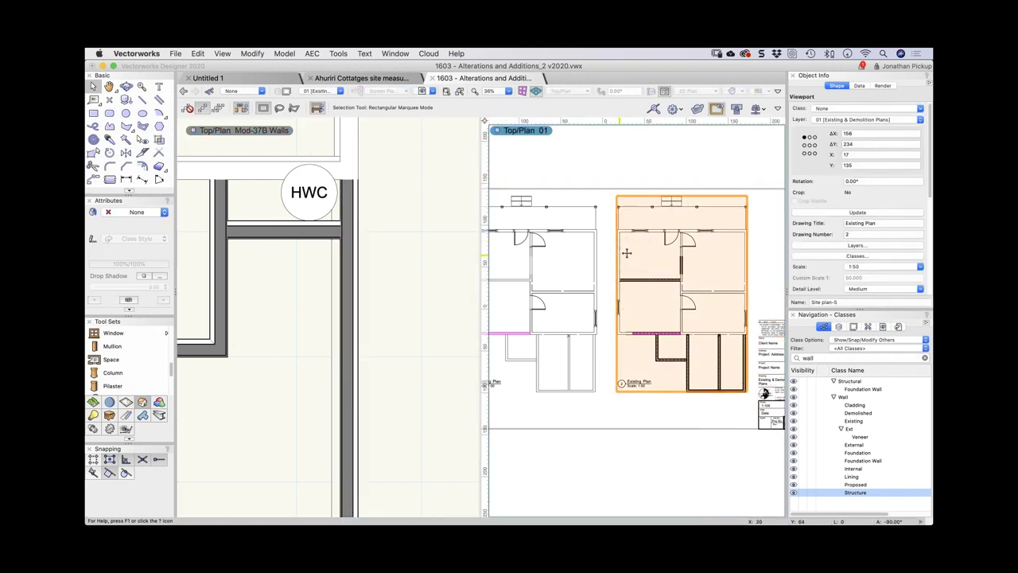
double_click(681, 250)
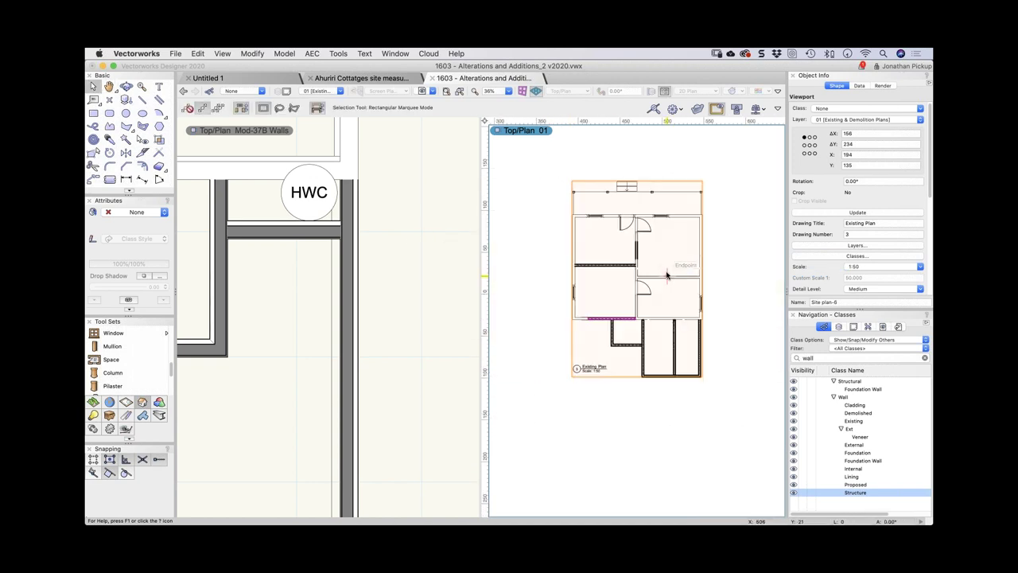
- In the copied viewport's class properties, filter by "wall", hide Wall-Demolished, show Wall-Proposed, and apply the settings
left_click(861, 257)
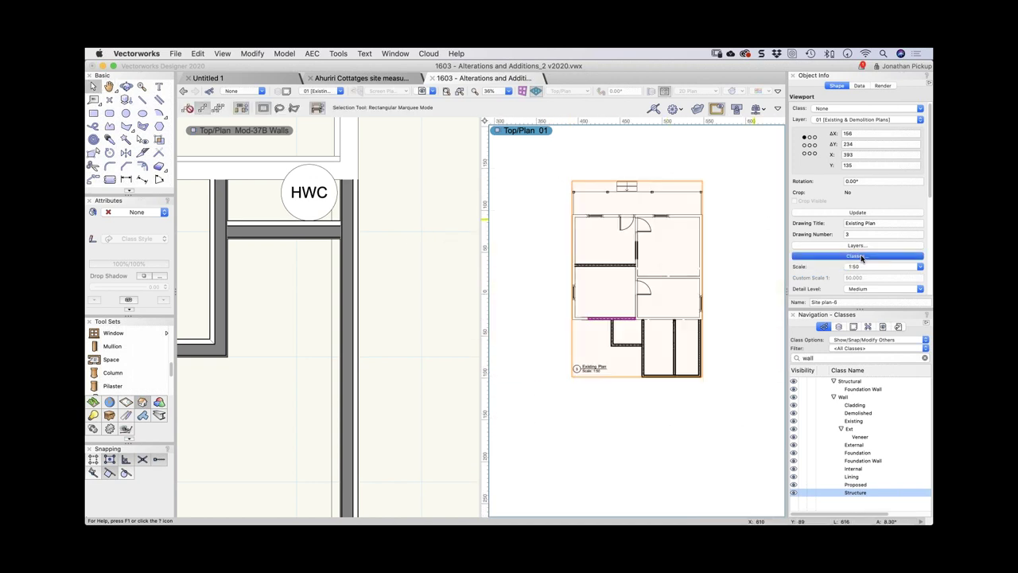
left_click(686, 207)
type("wal")
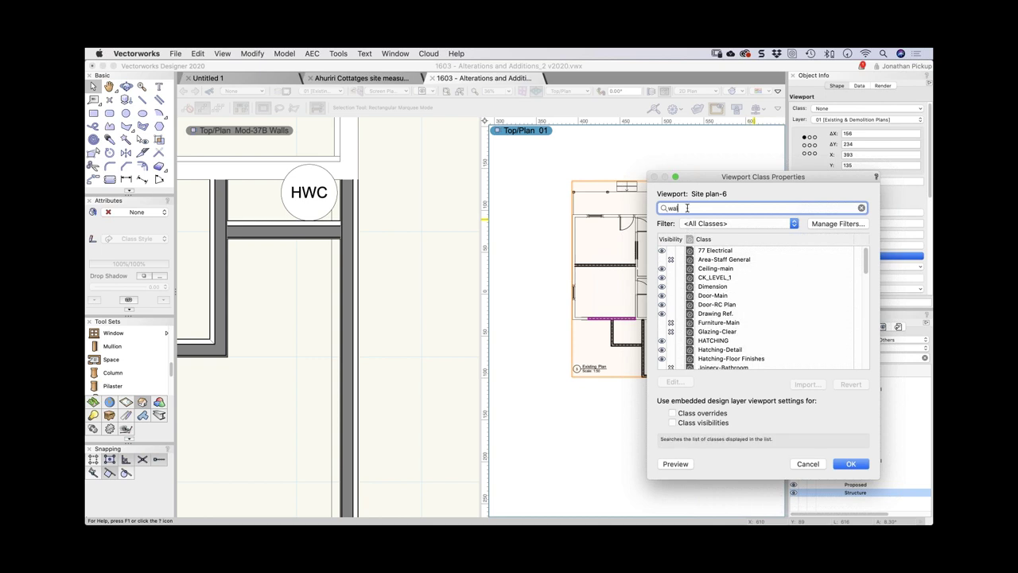
type("l")
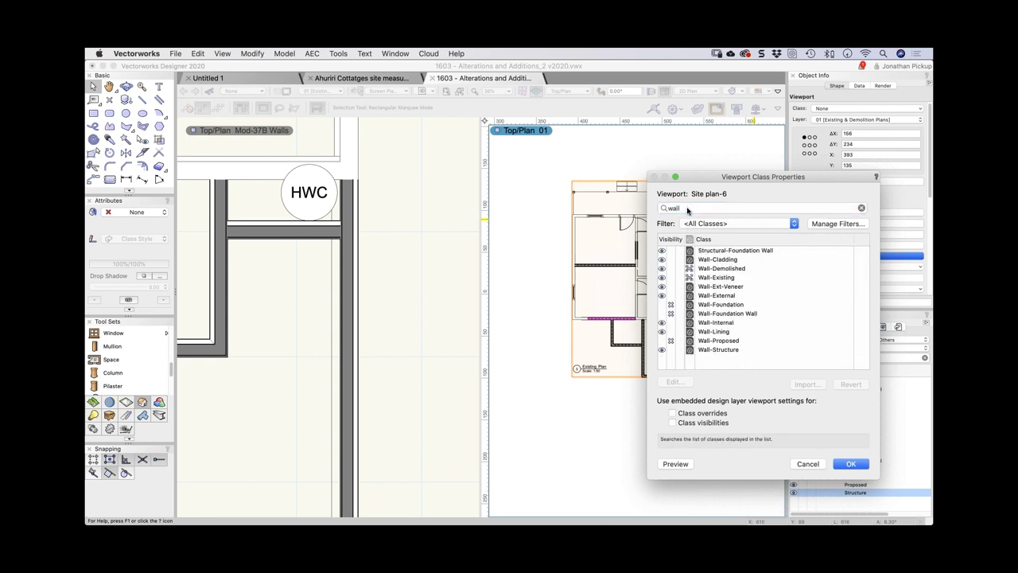
left_click(671, 268)
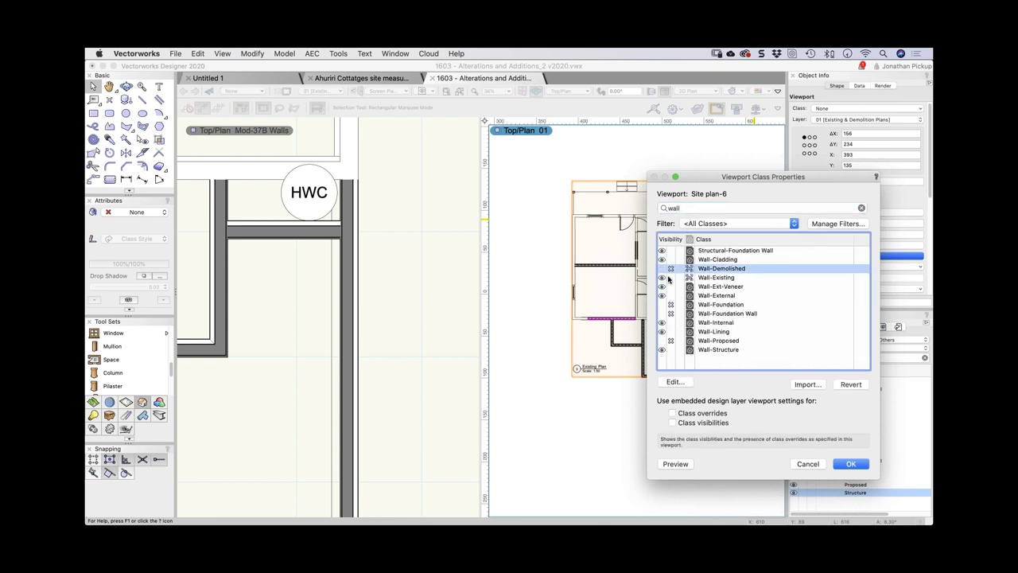
left_click(661, 340)
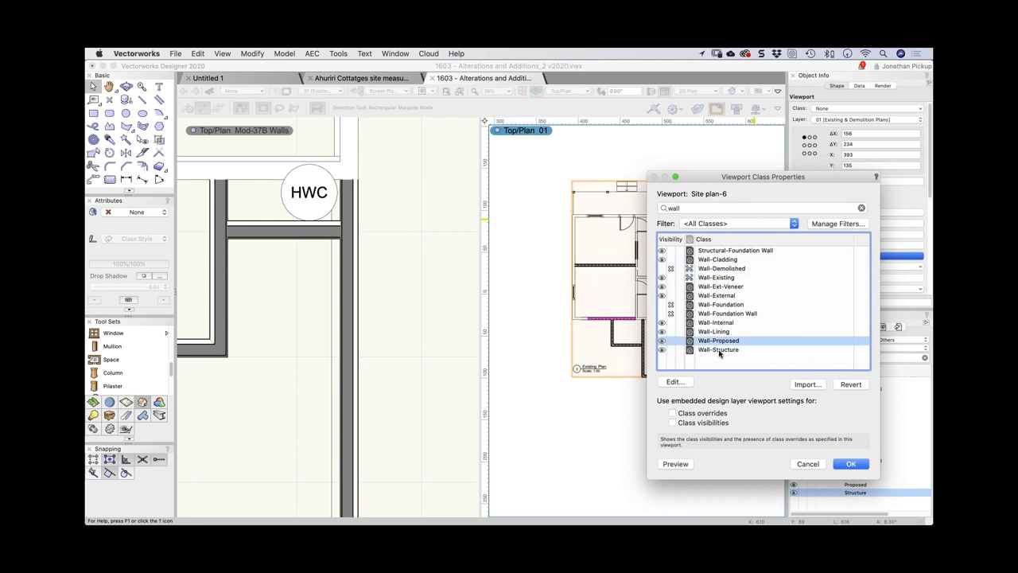
left_click(851, 464)
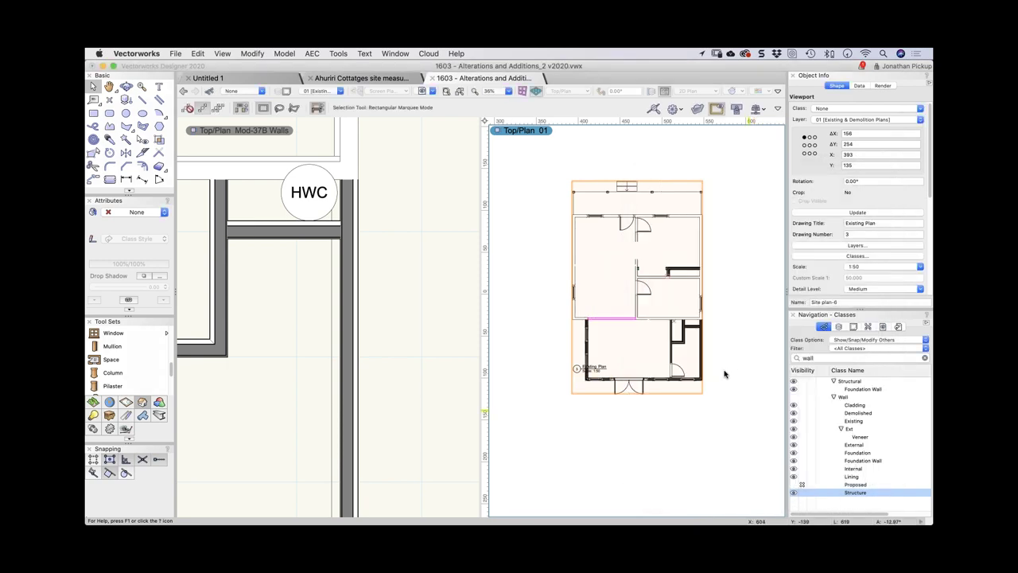
- Override the Wall-Structure class in the copied viewport's class properties with a light grey Solid fill and apply it
left_click(830, 256)
scroll(716, 362, "down", 5)
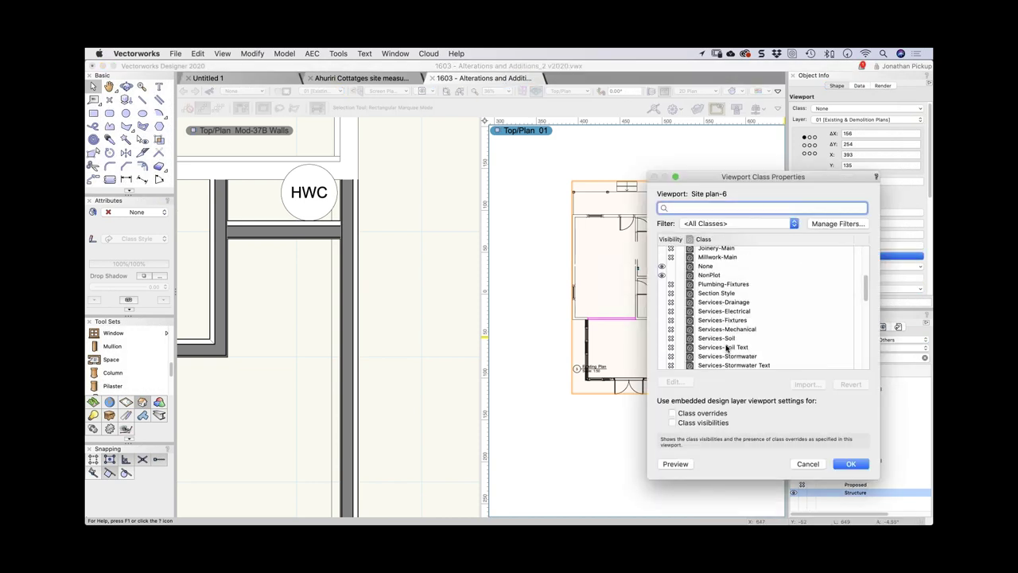
type("wall")
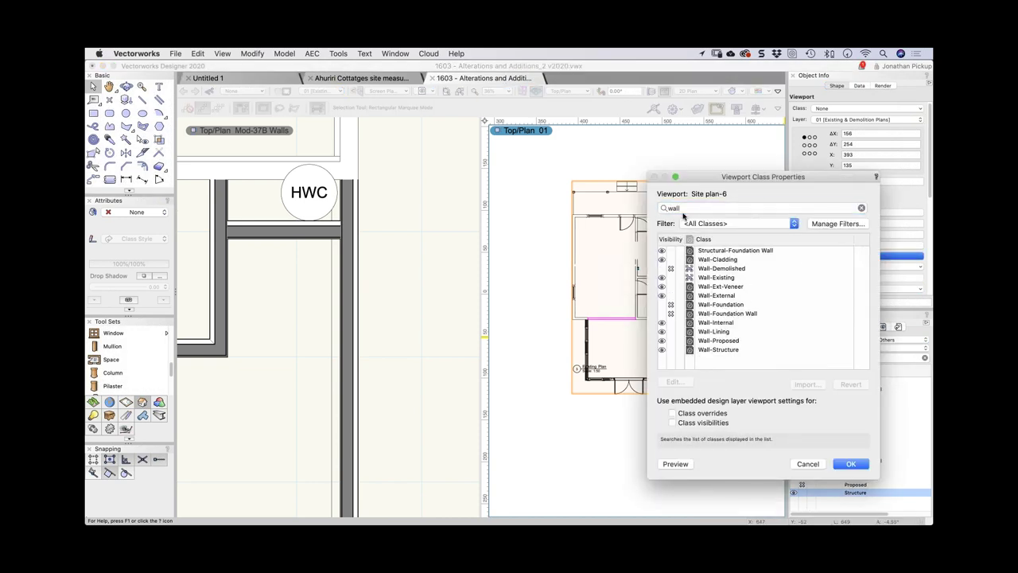
double_click(718, 349)
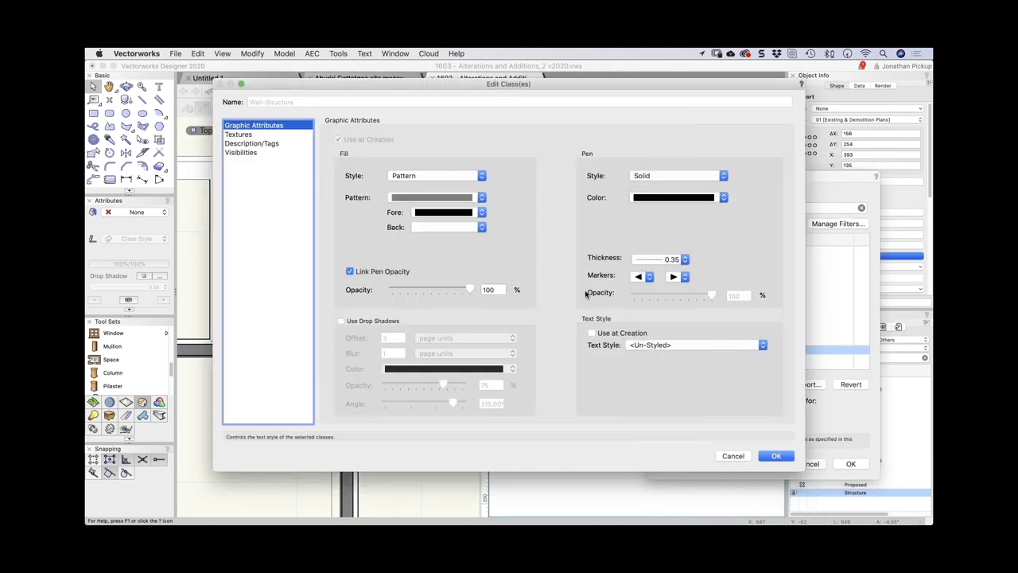
left_click(458, 177)
left_click(436, 165)
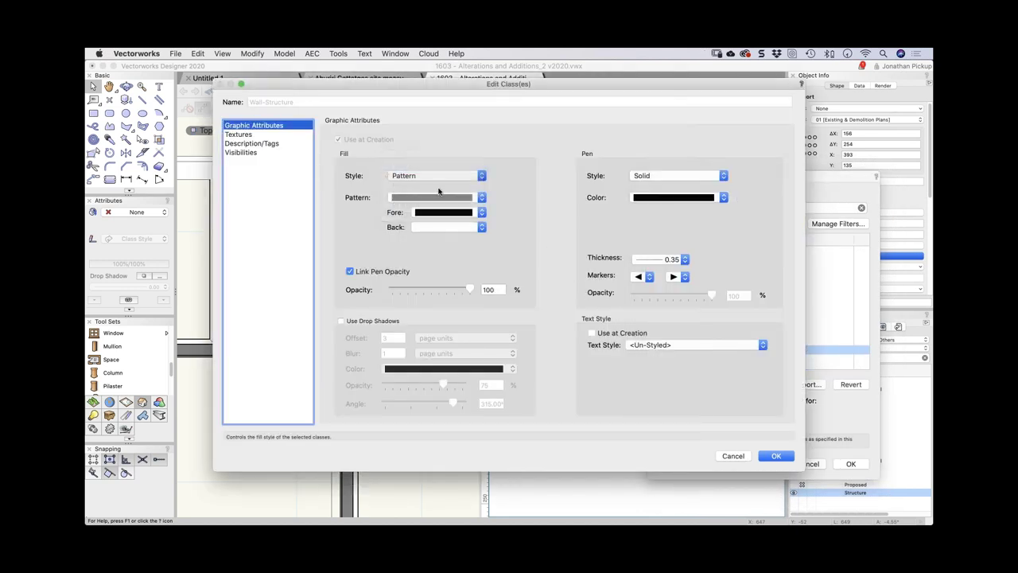
left_click(433, 199)
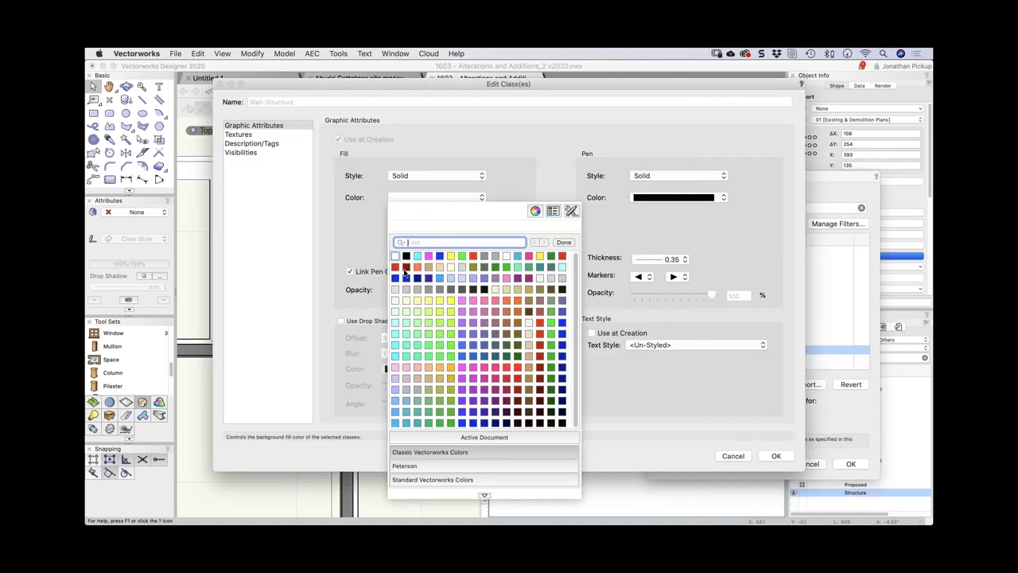
left_click(410, 480)
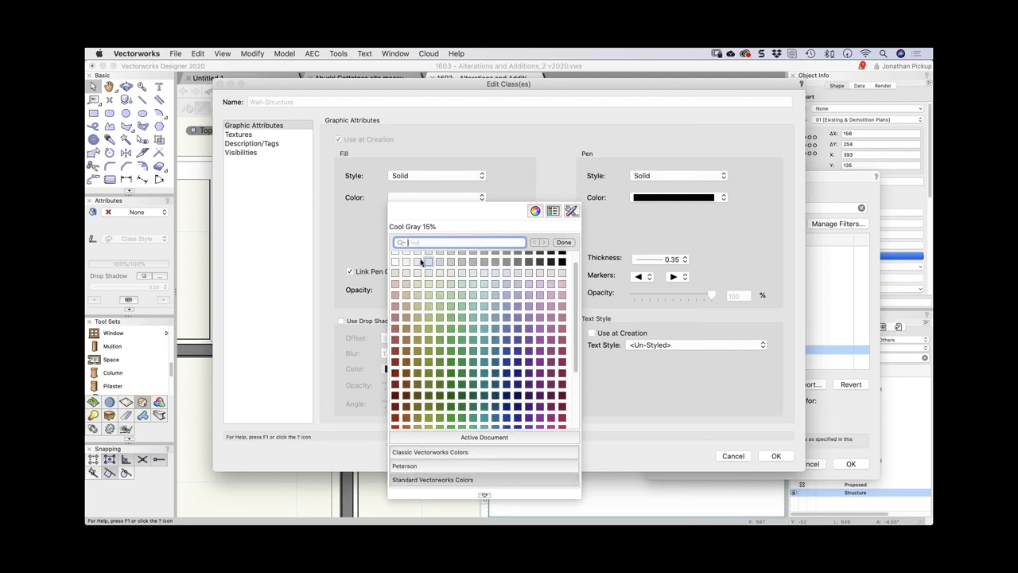
left_click(410, 256)
left_click(776, 456)
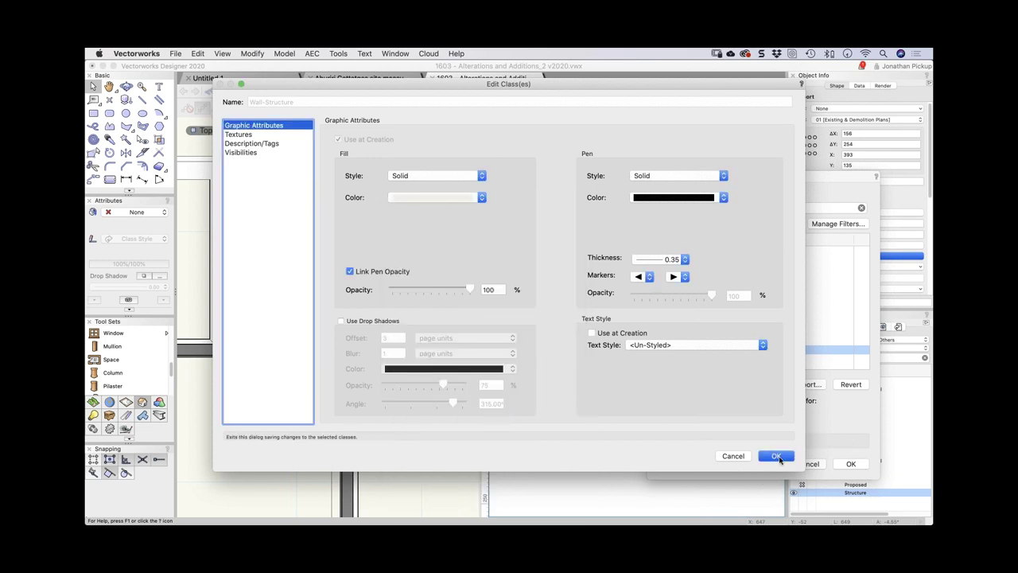
left_click(851, 464)
scroll(713, 329, "up", 5)
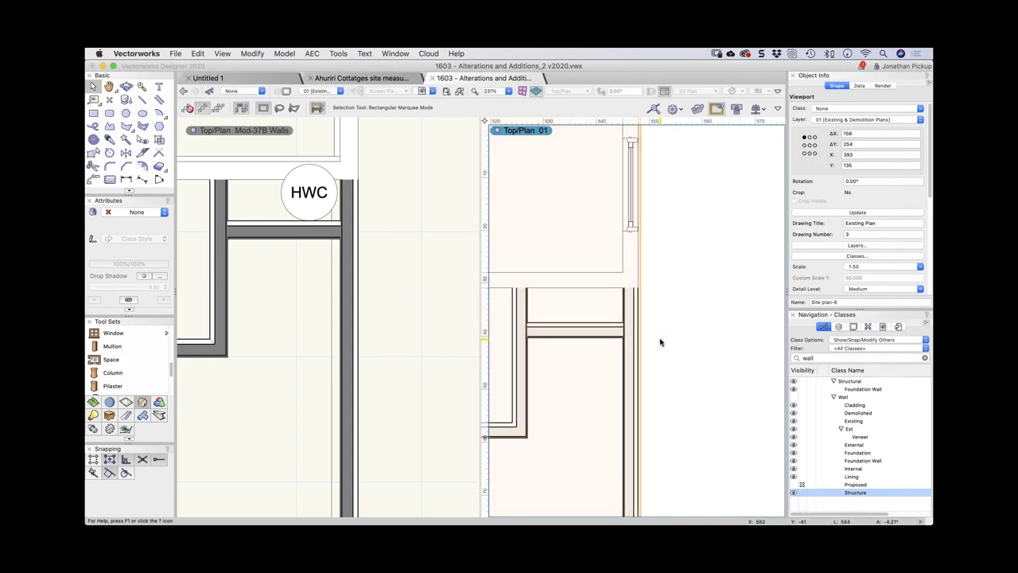
scroll(661, 340, "down", 4)
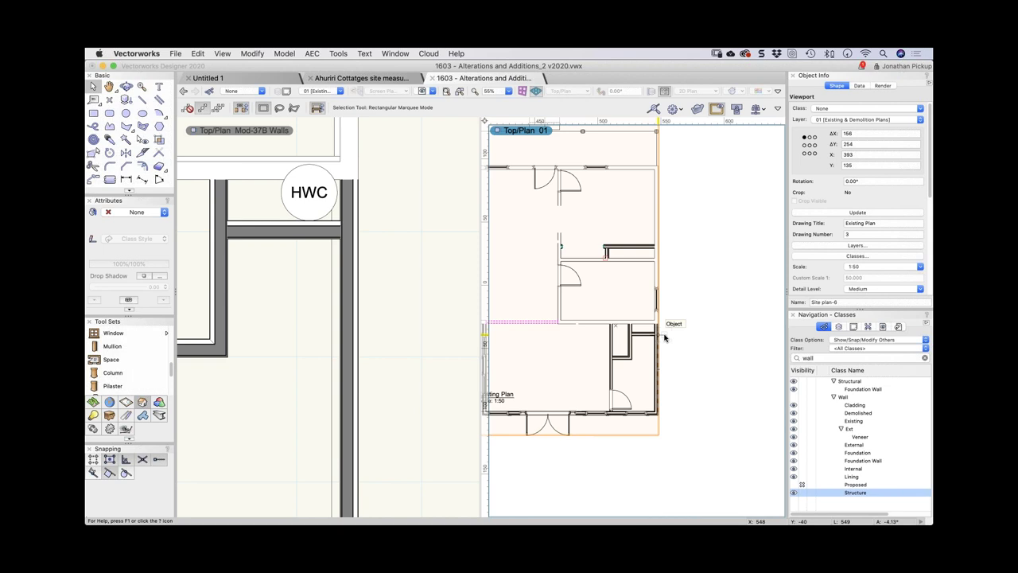
- Inspect the components of the unstyled existing wall below the door in the Mod-37B Walls plan and cancel
scroll(325, 260, "left", 5)
left_click(325, 261)
left_click(310, 226)
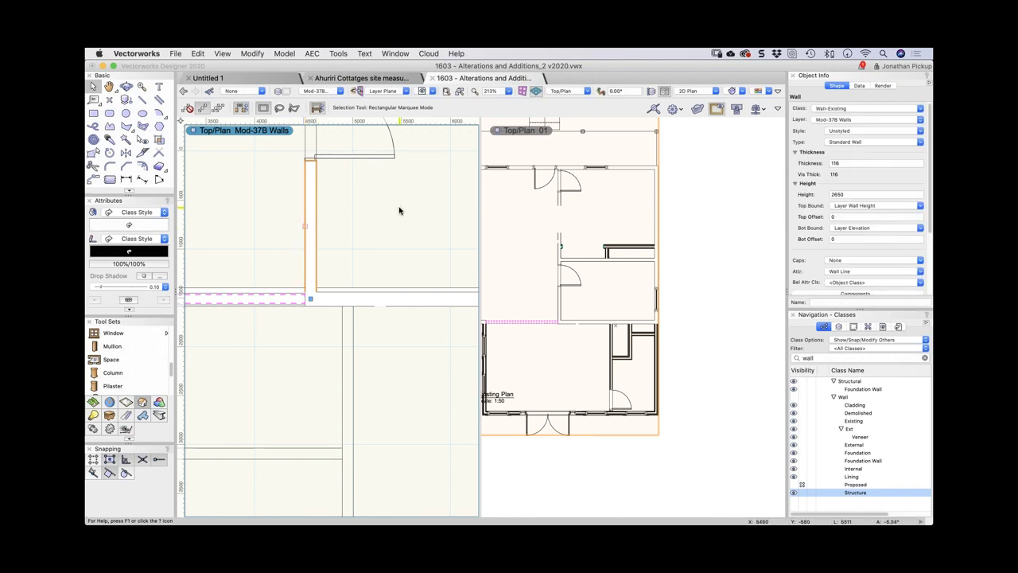
scroll(854, 254, "down", 3)
left_click(855, 248)
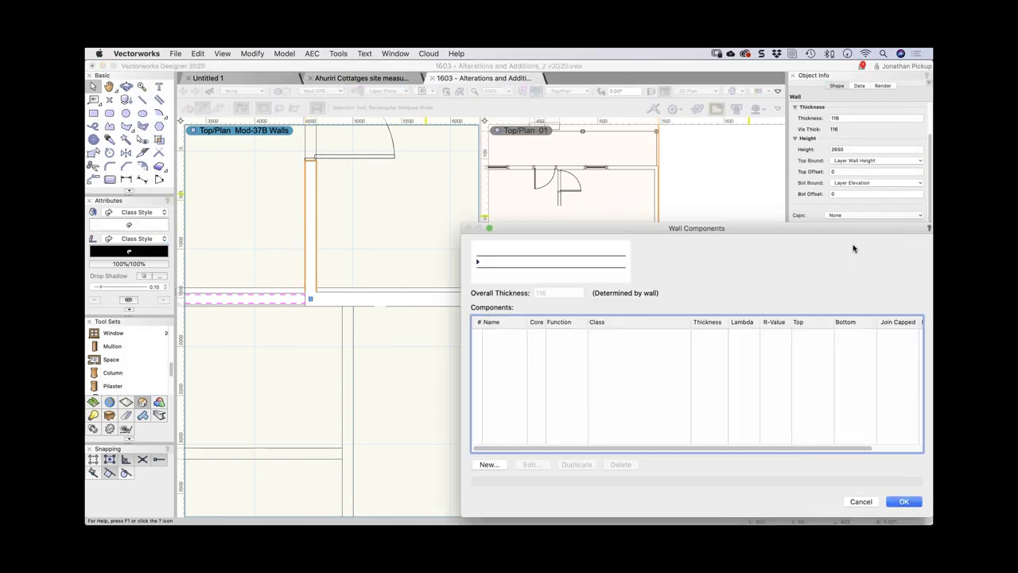
key("Escape")
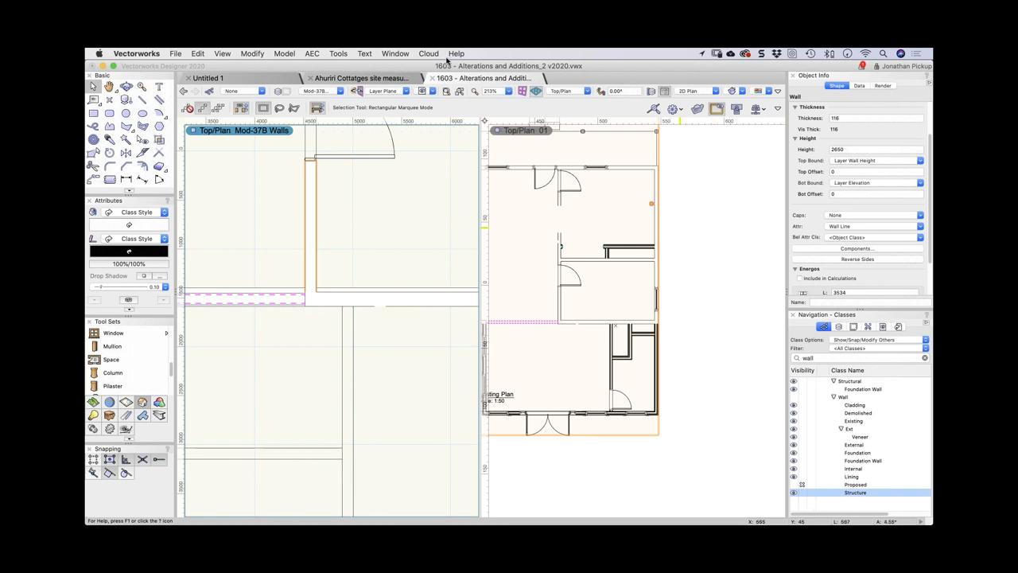
- Switch to the Untitled 1 file, set the view to Top/Plan and delete the window placed there
left_click(253, 81)
left_click(529, 231)
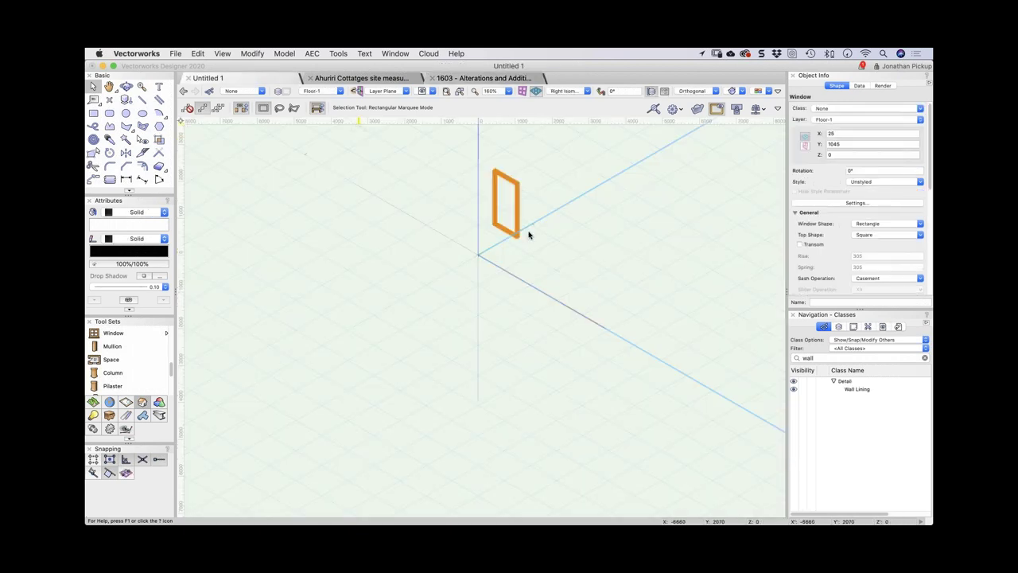
key("F5")
left_click(431, 287)
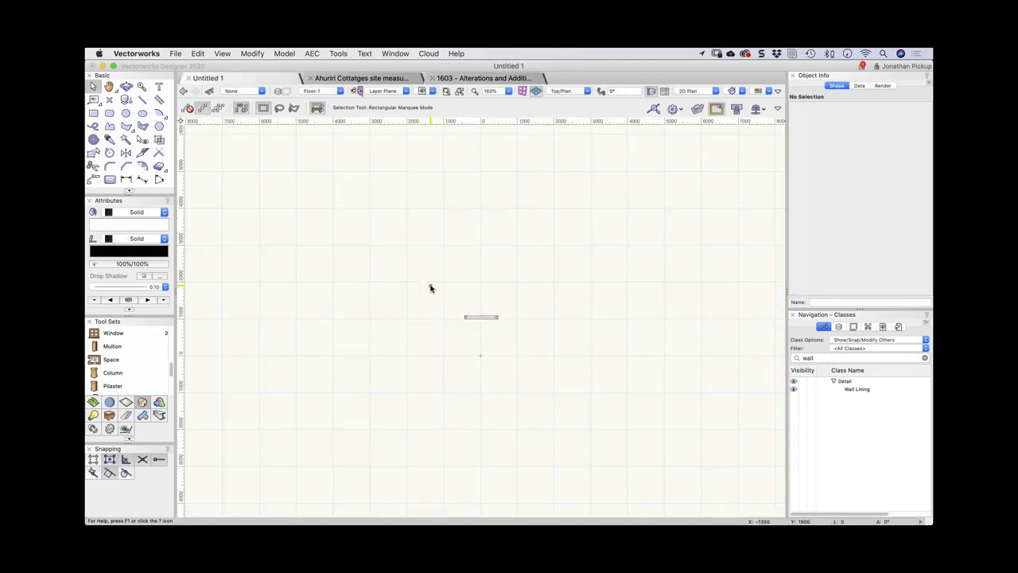
key("super+a")
key("BackSpace")
left_click(783, 446)
left_click(427, 360)
left_click(365, 348)
- Draw an L-shaped run of two plain walls, about 5200 mm horizontally and 2400 mm vertically
left_click(126, 401)
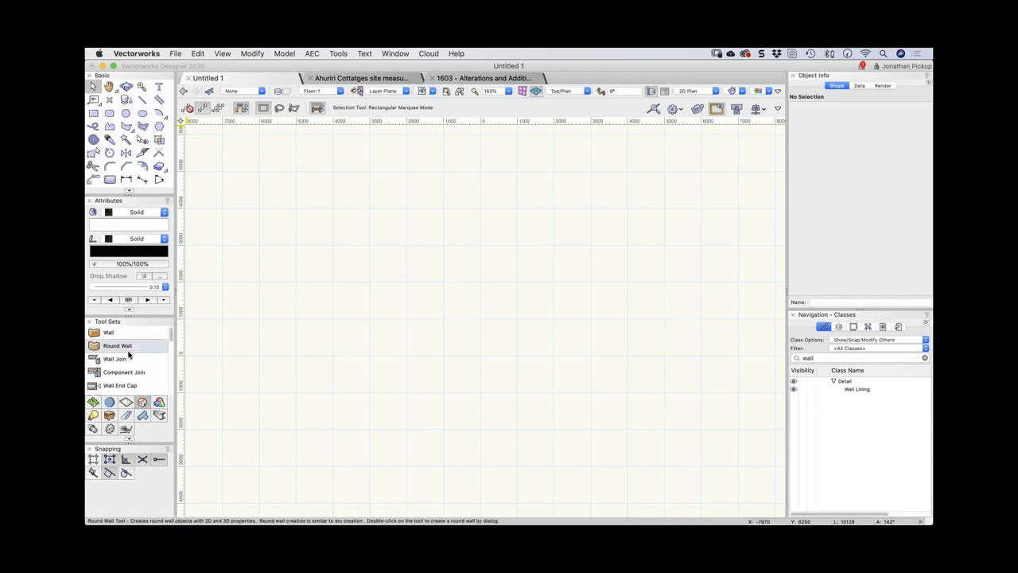
left_click(125, 332)
left_click(363, 254)
left_click(555, 255)
double_click(555, 345)
key("x")
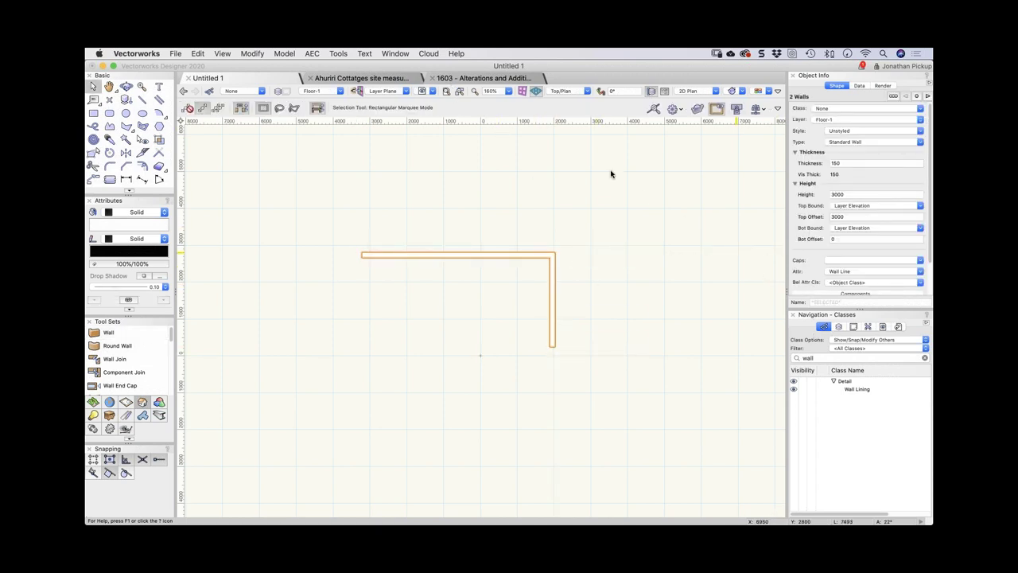
- Copy the NZ Proposed Wall 90mm wall beside the HWC from the Alterations and Additions file and paste it into Untitled 1
left_click(493, 78)
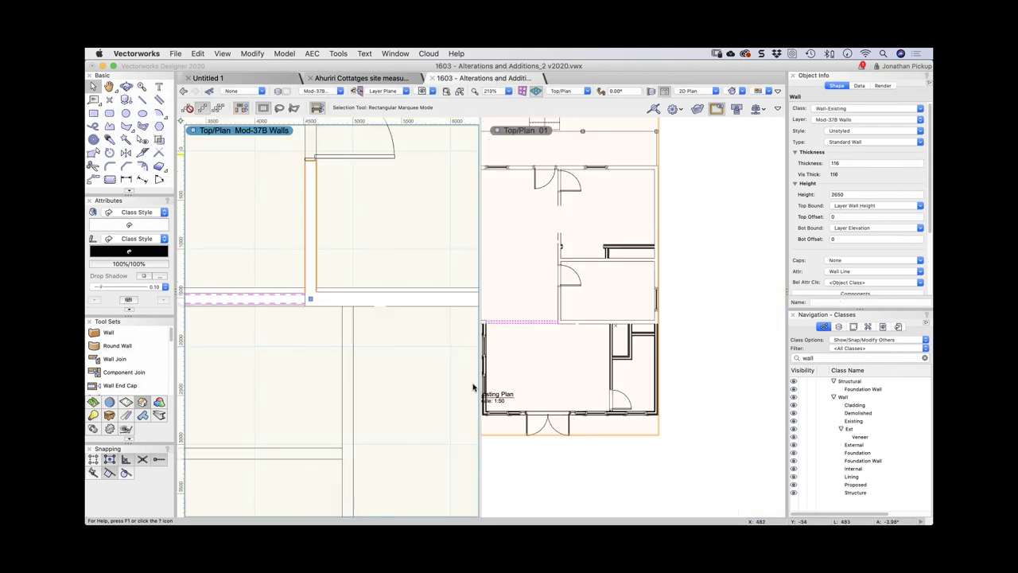
scroll(347, 322, "up", 6)
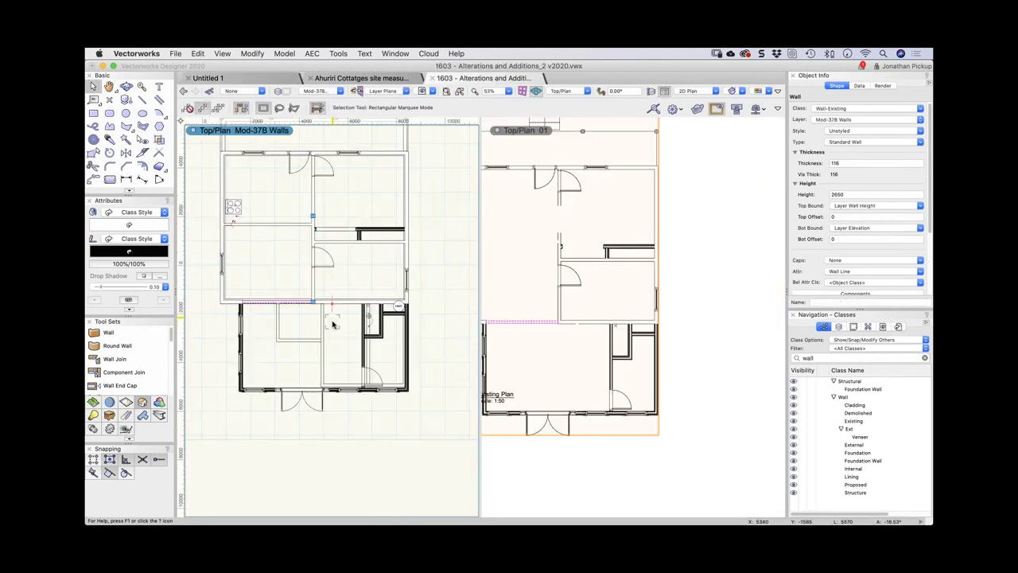
left_click(415, 347)
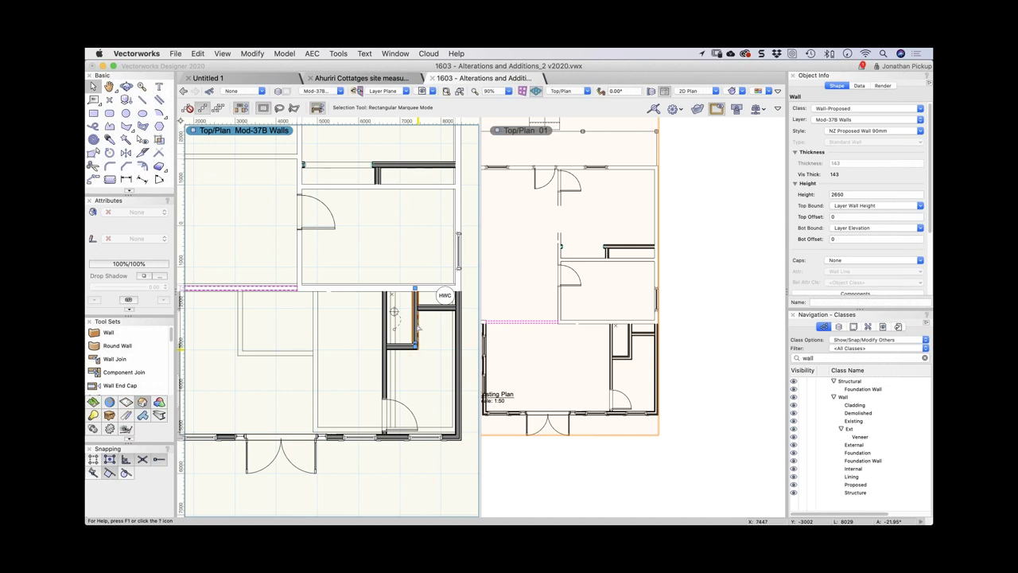
left_click(233, 77)
left_click(490, 309)
key("super+v")
scroll(518, 328, "up", 4)
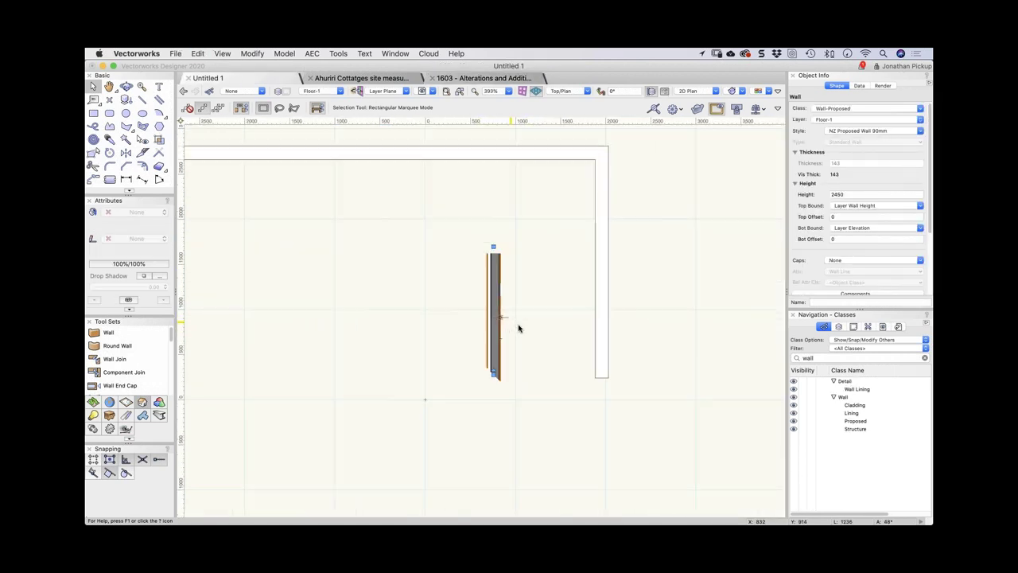
- In a right isometric view, examine the Style option for walls in the Eyedropper preferences and cancel
key("3")
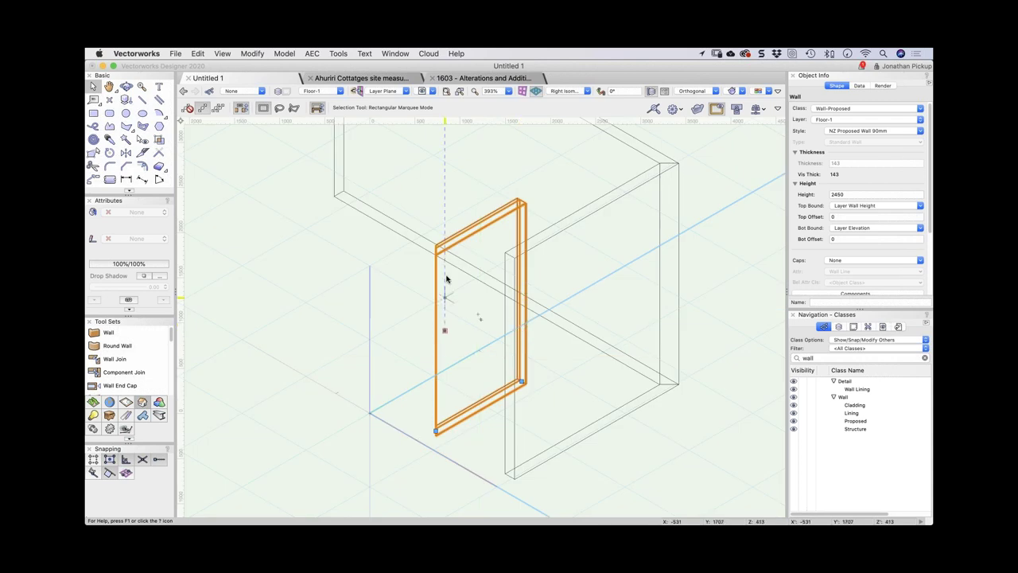
left_click(109, 139)
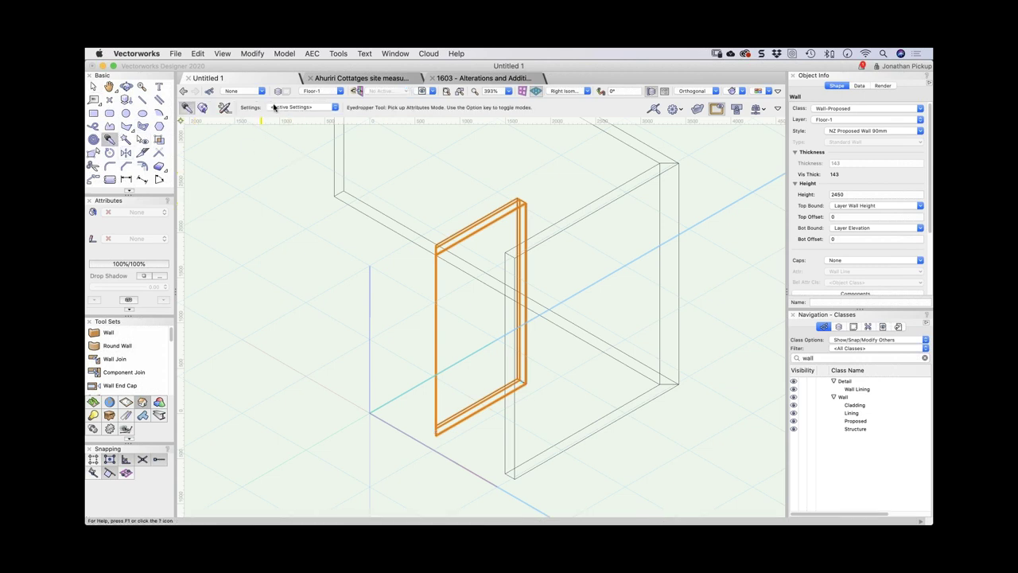
left_click(224, 107)
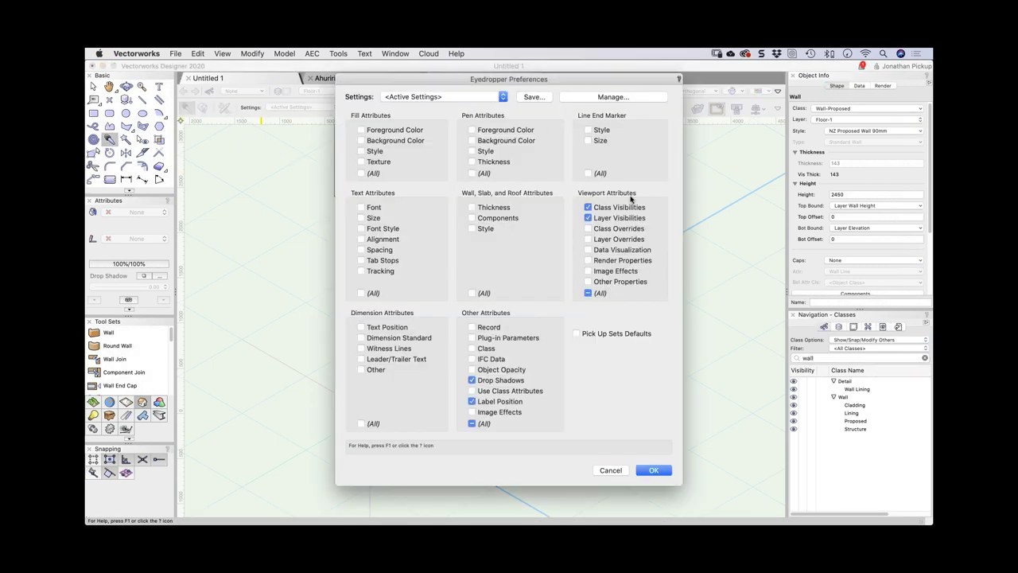
left_click(471, 229)
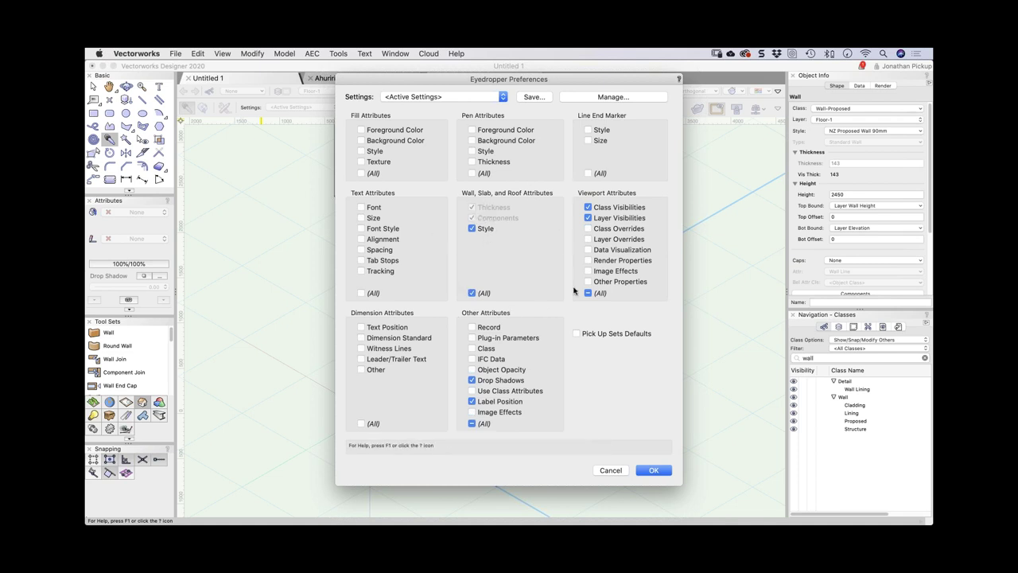
left_click(555, 256)
left_click(610, 470)
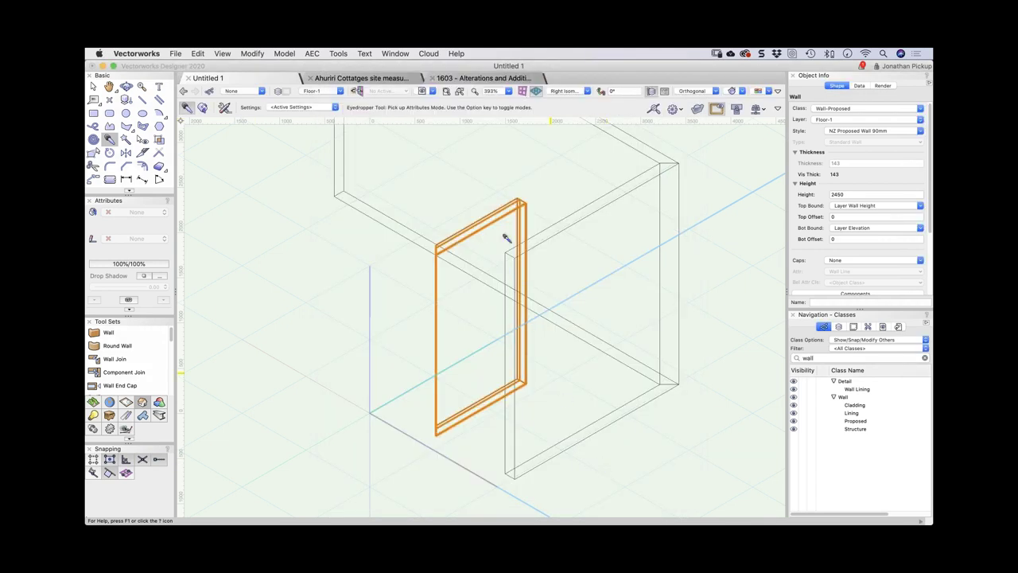
key("x")
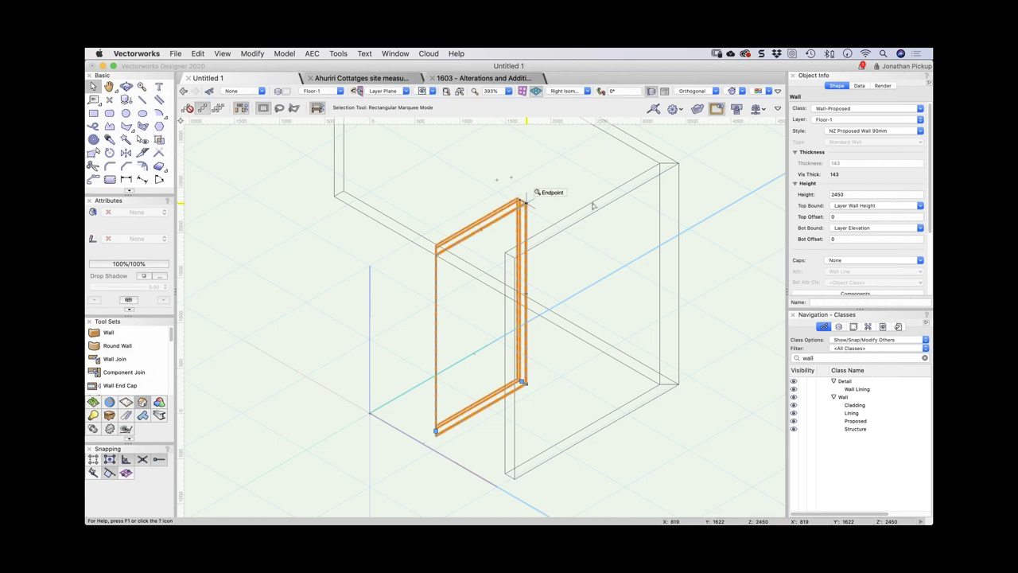
- Look at the pasted and plain walls in a shaded isometric rendering and return to Top/Plan
scroll(627, 205, "down", 2)
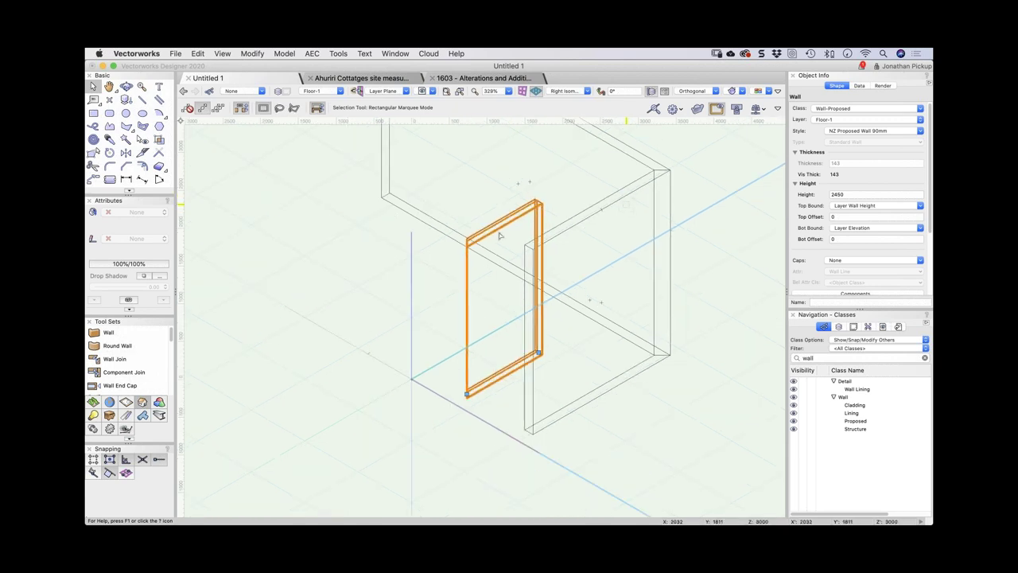
key("super+shift+g")
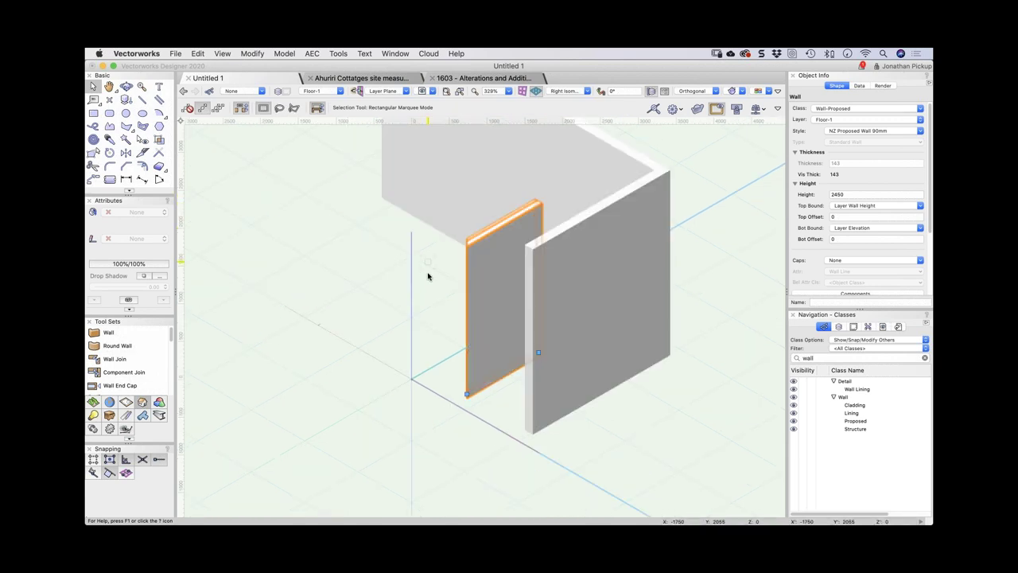
key("super+5")
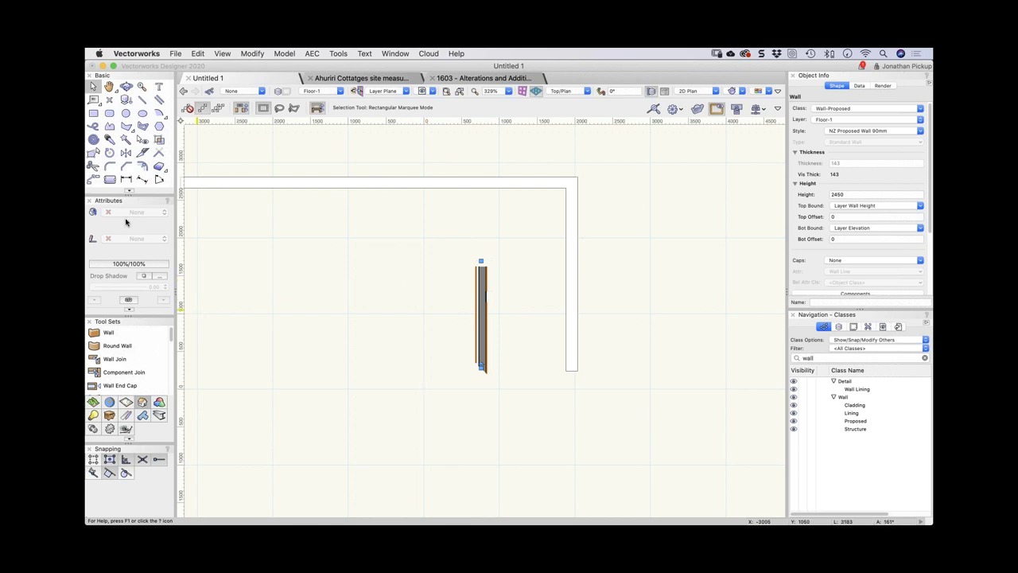
- Transfer the NZ Proposed Wall 90mm style from the pasted wall to the vertical plain wall with the Eyedropper, aligning its centre line with the Structure component's
left_click(109, 140)
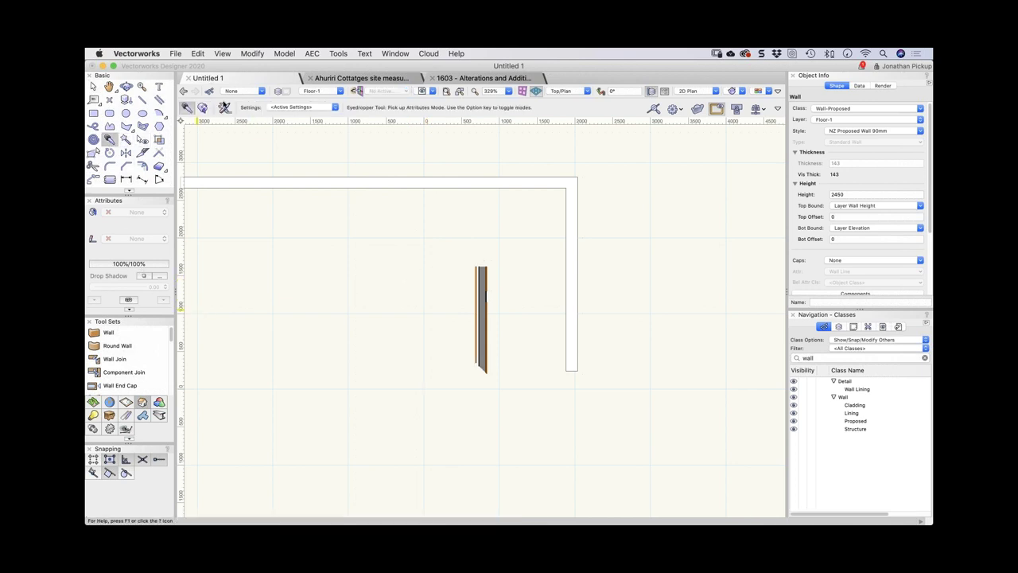
left_click(290, 106)
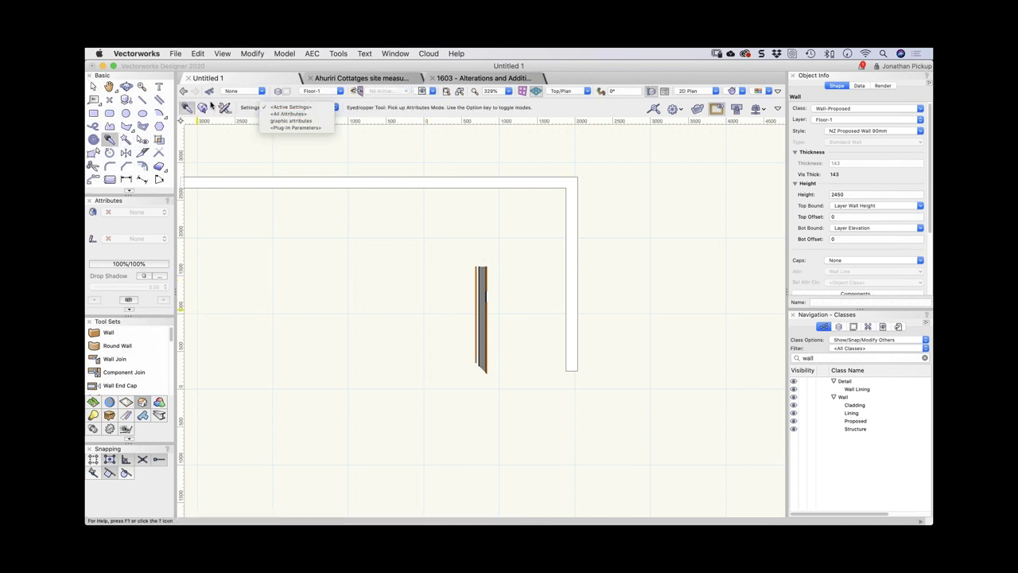
left_click(225, 108)
left_click(225, 107)
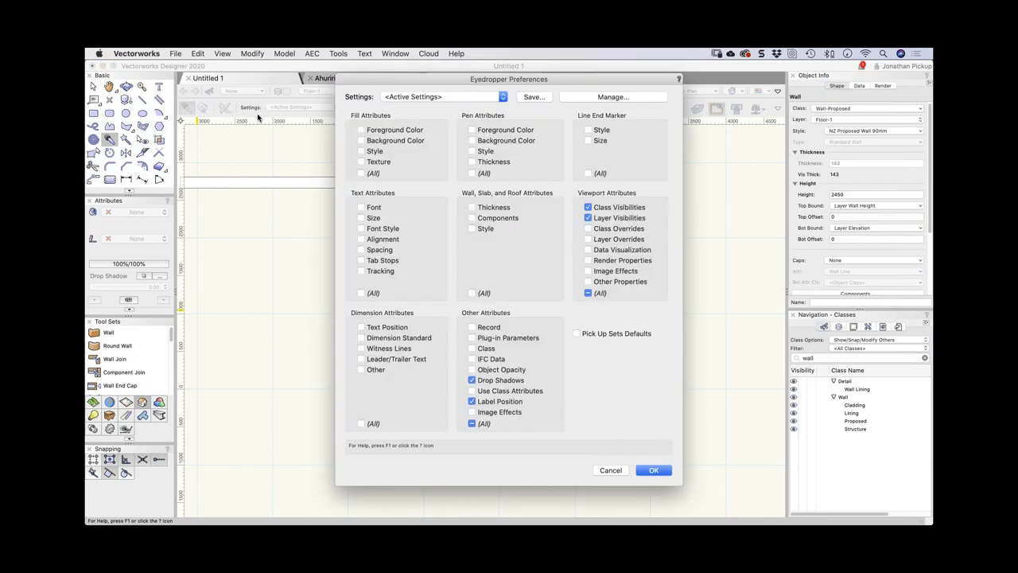
left_click(654, 471)
left_click(478, 291)
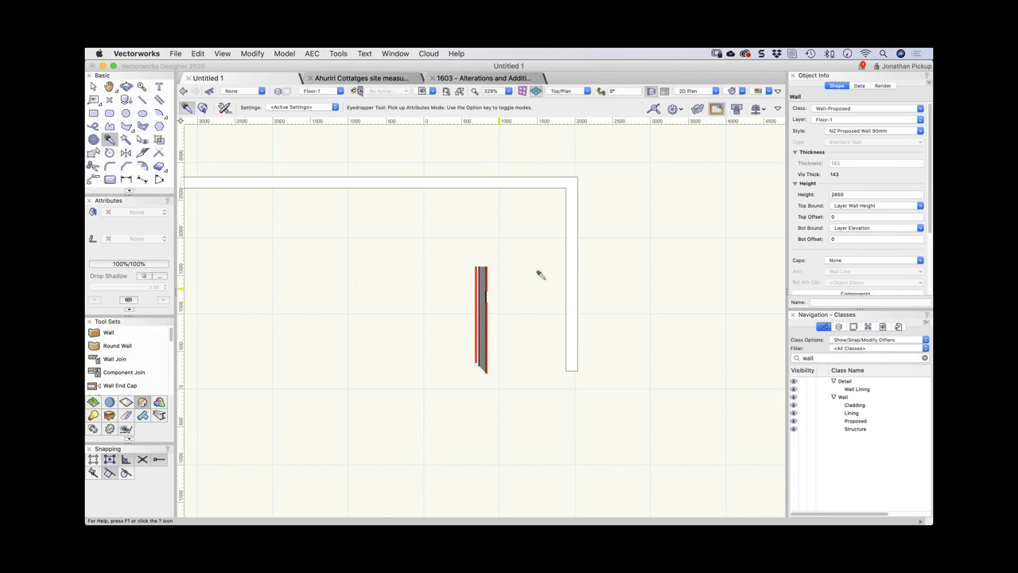
left_click(565, 281, "alt")
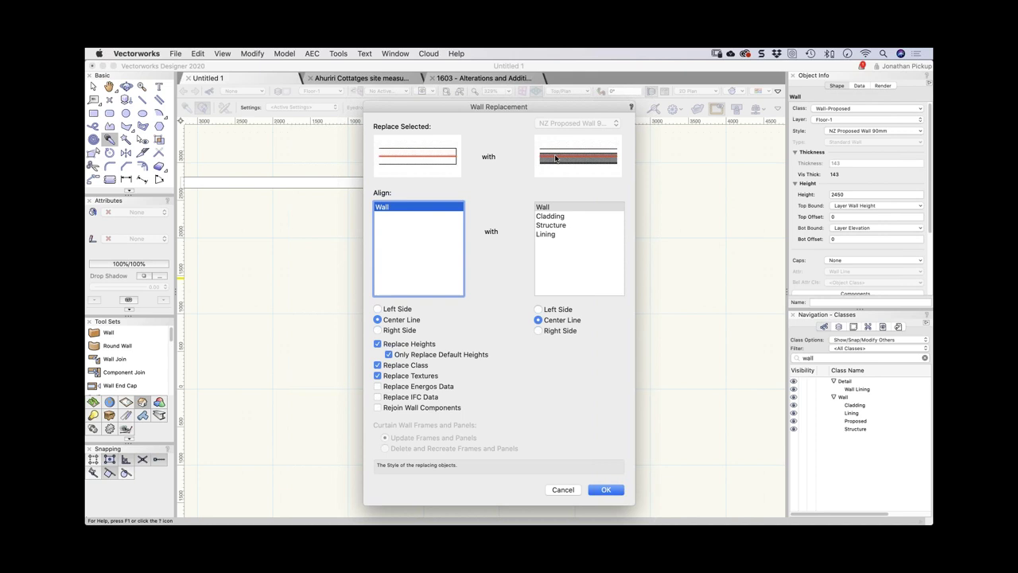
left_click(552, 226)
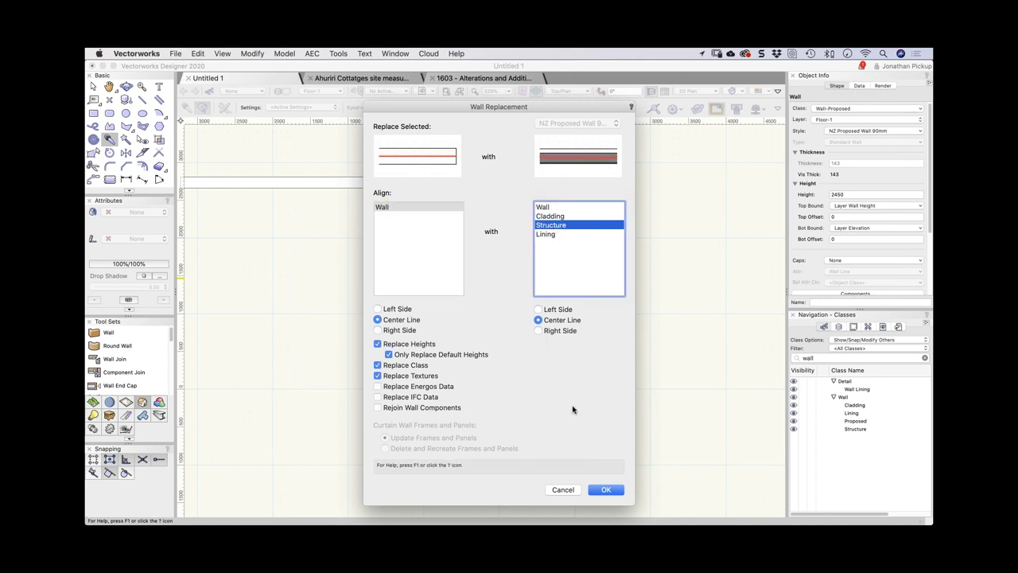
left_click(606, 490)
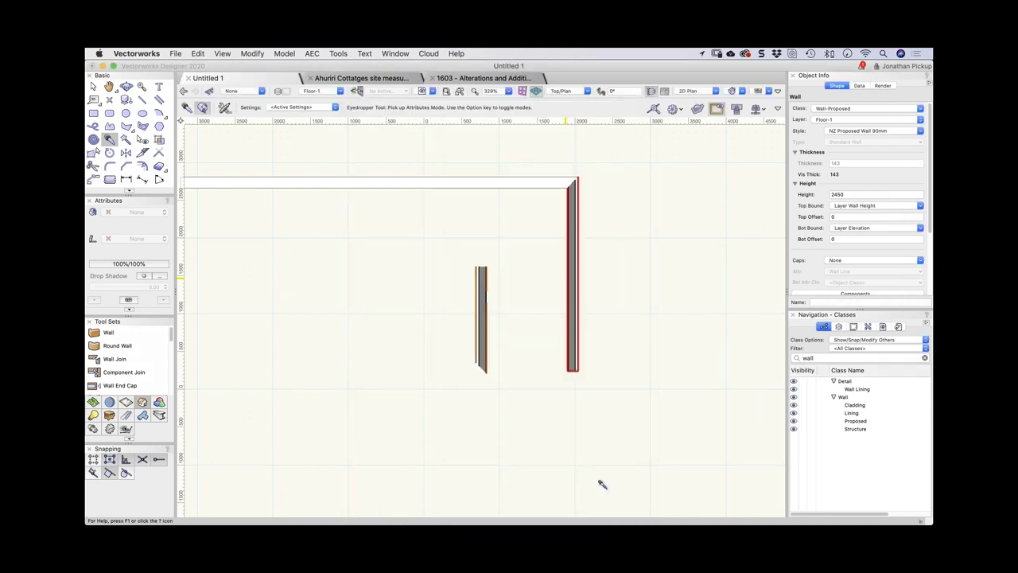
key("x")
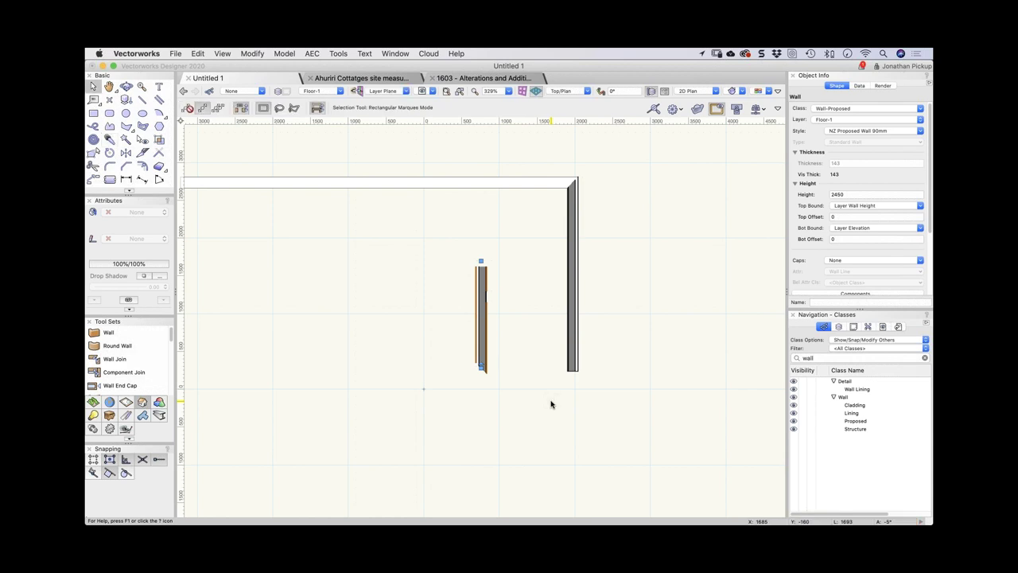
- Look at the restyled and plain walls in a right isometric view and clear the selection
key("3")
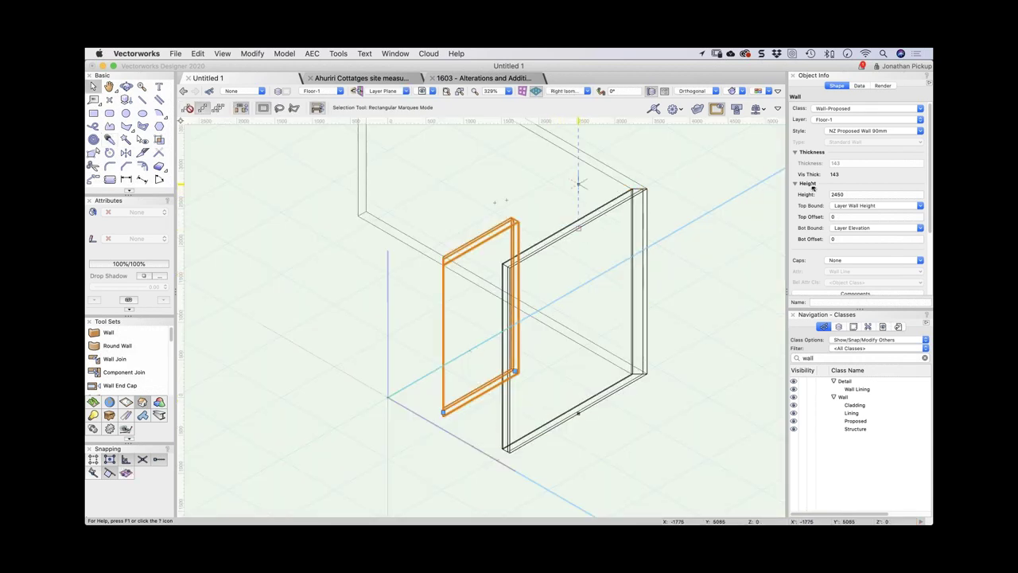
left_click(561, 212)
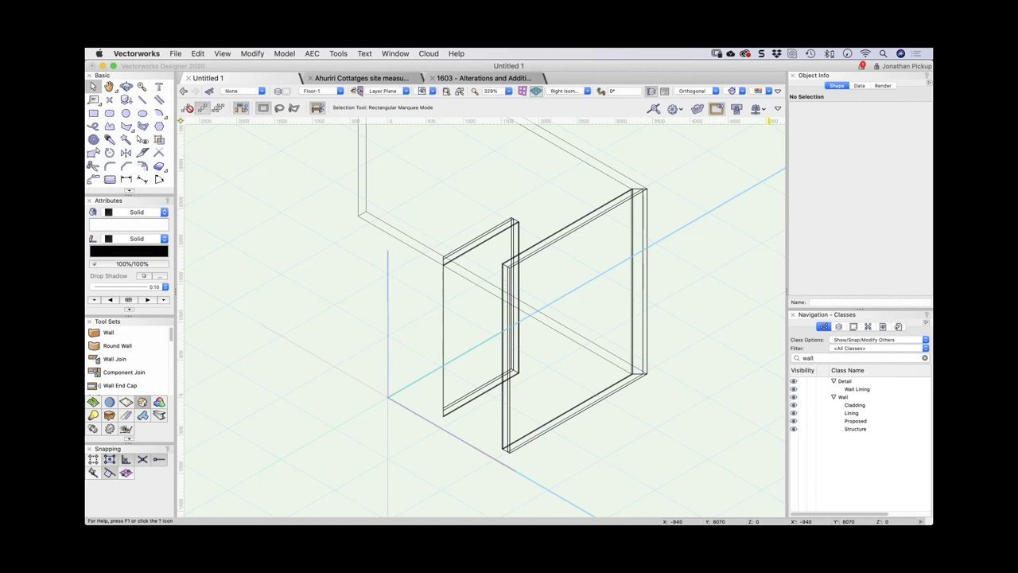
- Switch to the 1603 - Alterations and Additions file and deselect the wall beside the HWC
left_click(446, 79)
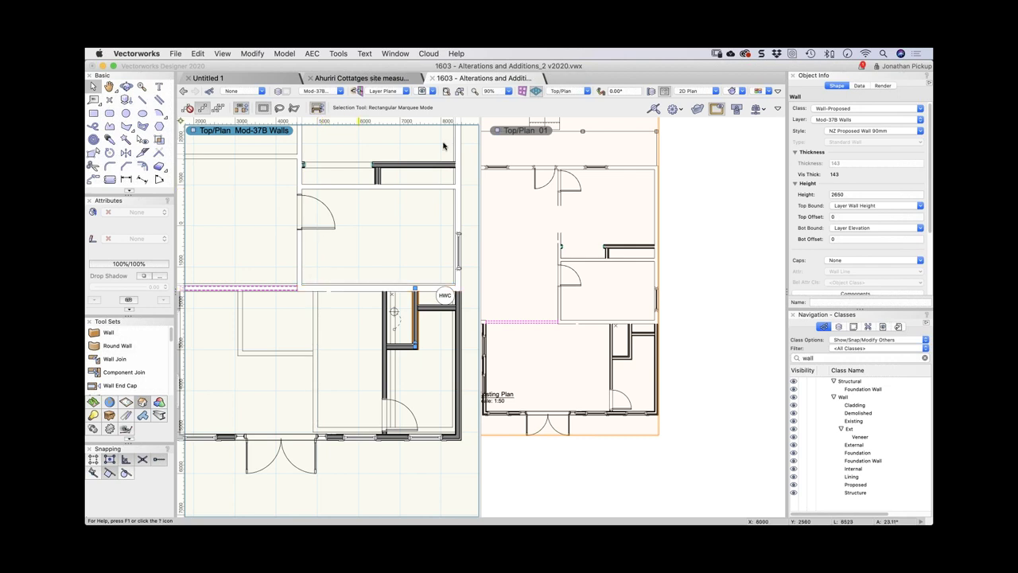
scroll(405, 246, "left", 3)
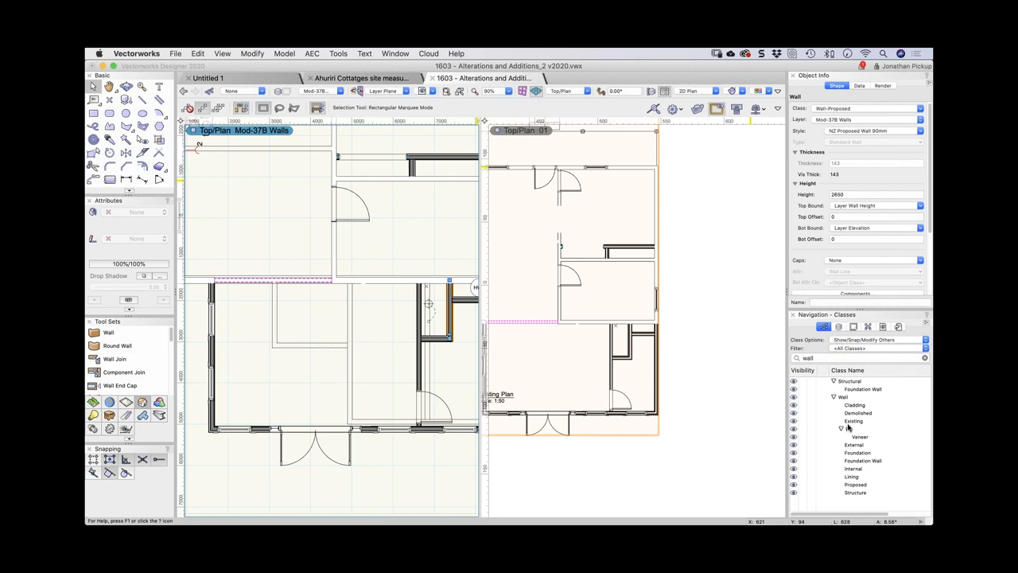
left_click(398, 386)
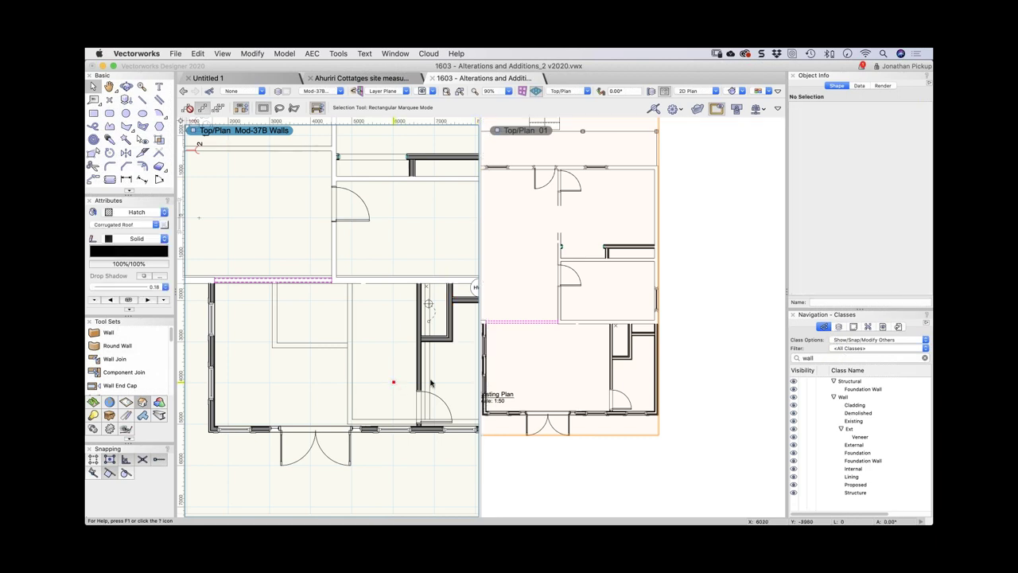
- Make Wall-Demolished the active class and set its fill style to the Hardfill hatch
double_click(856, 413)
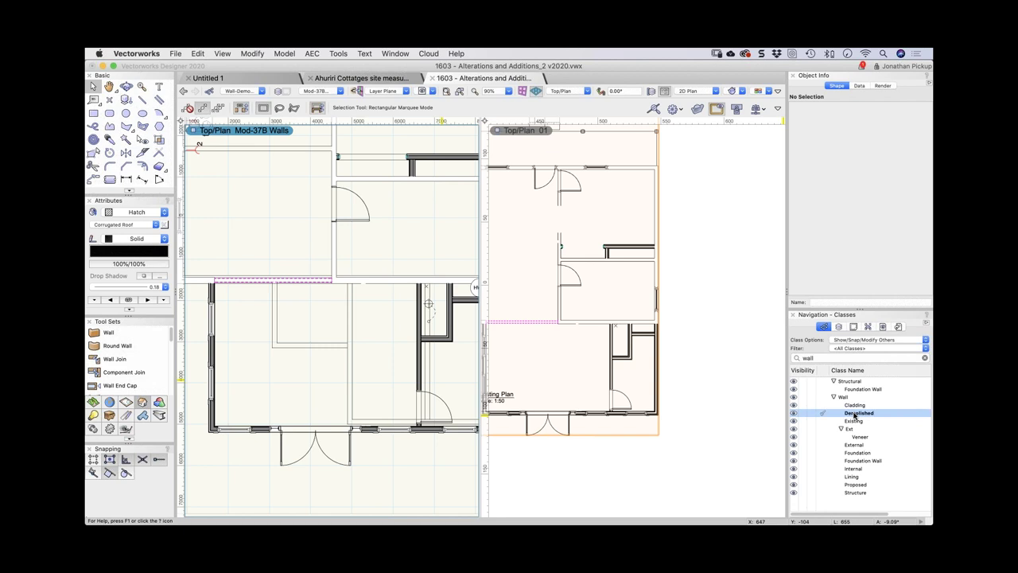
right_click(856, 415)
left_click(865, 406)
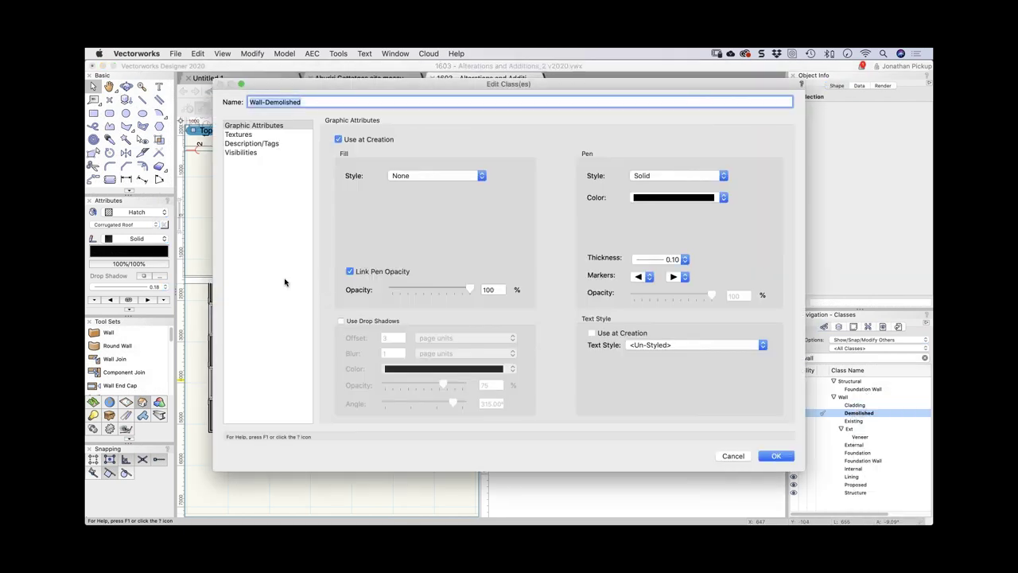
left_click(417, 177)
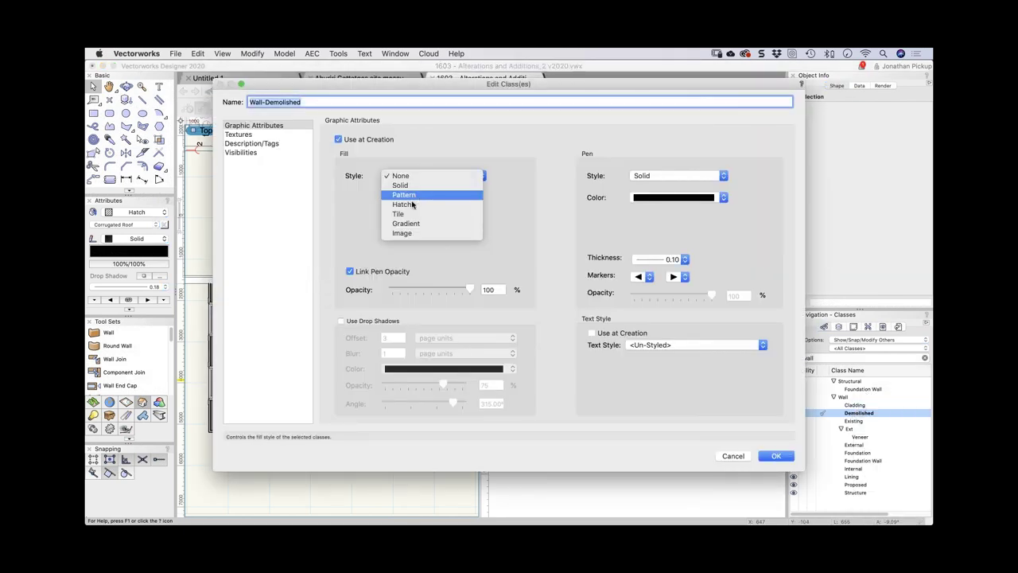
left_click(412, 205)
left_click(411, 208)
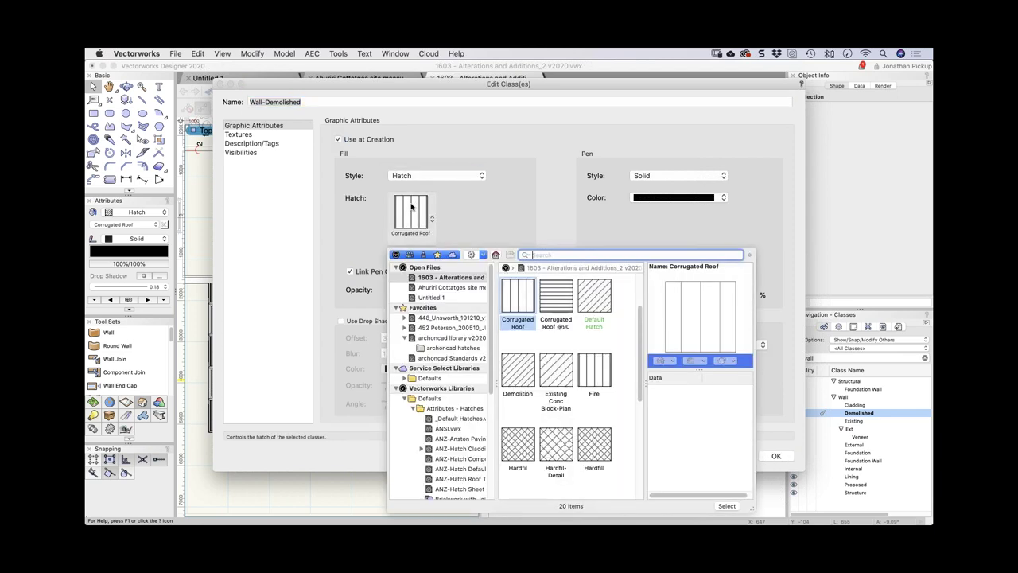
type("hardfill")
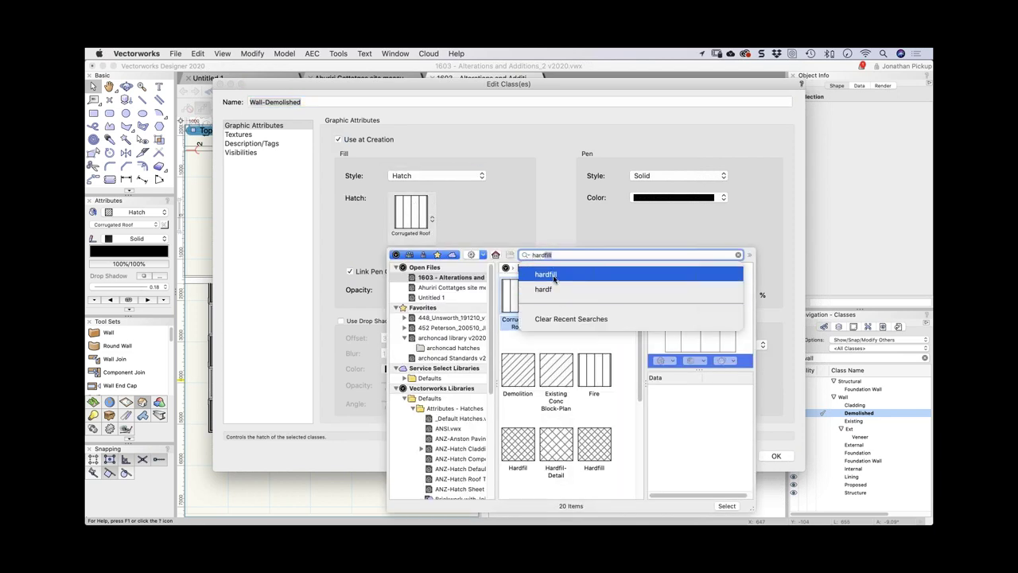
left_click(546, 274)
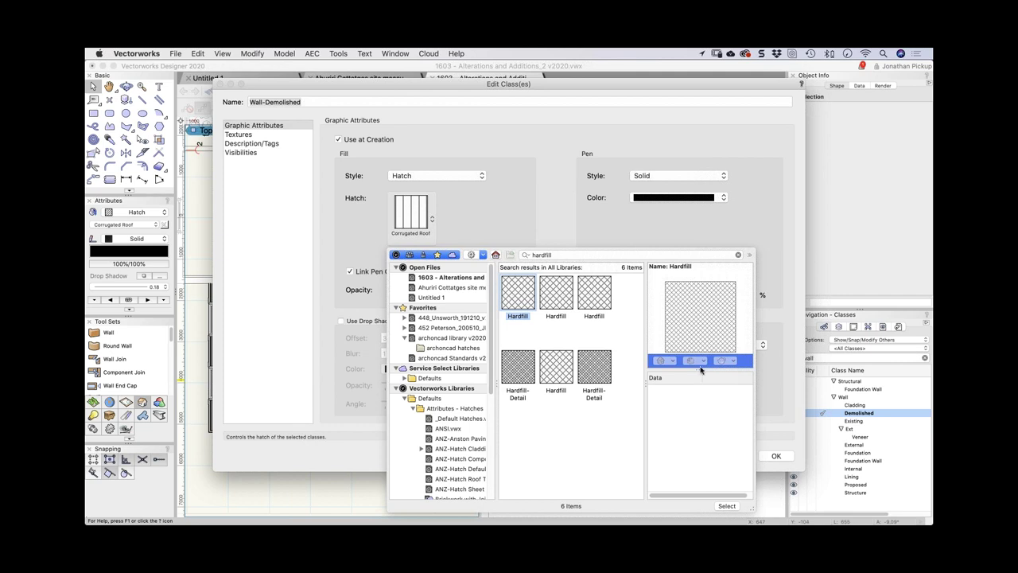
left_click(726, 506)
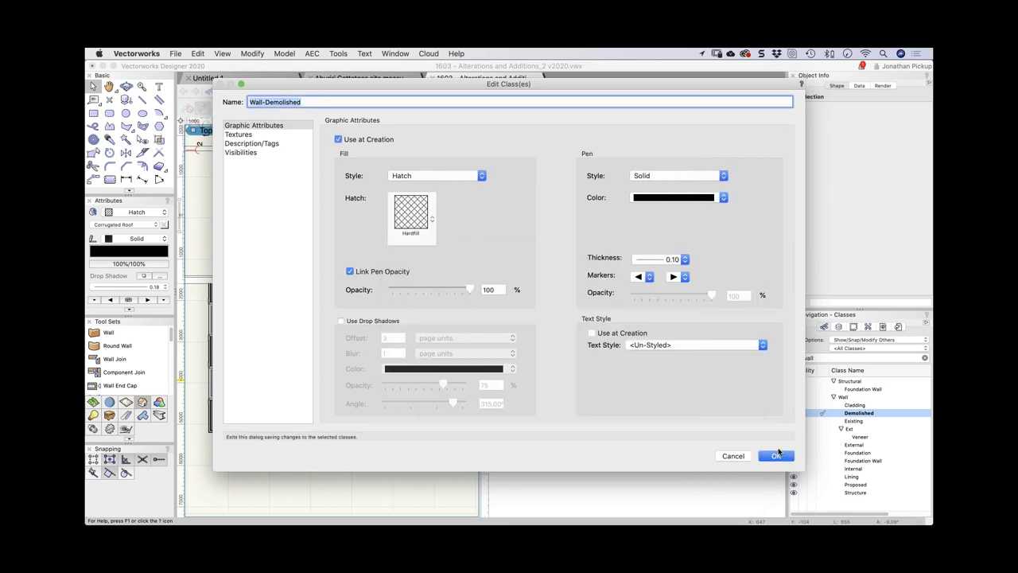
left_click(773, 458)
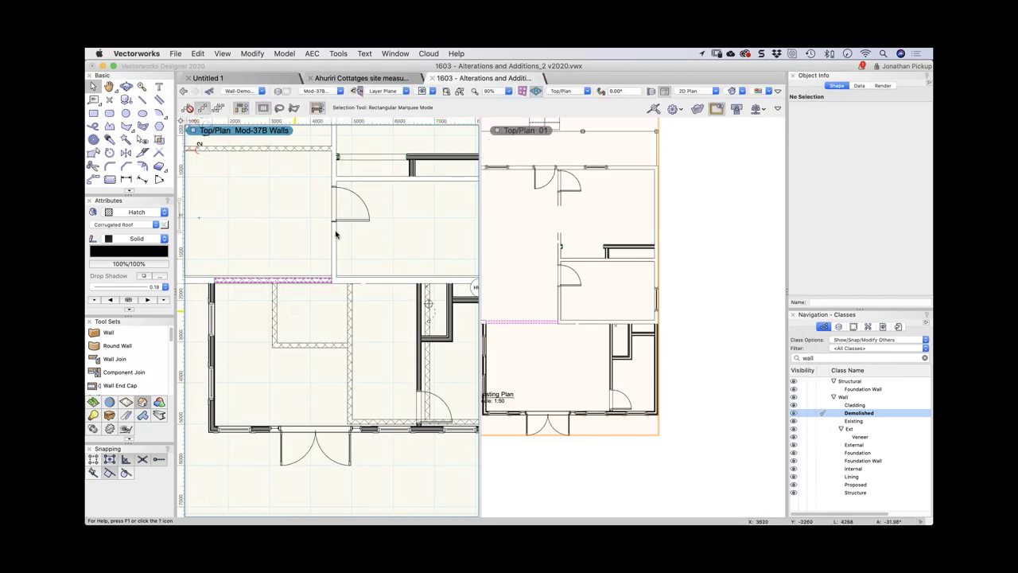
- Open the class properties of the Existing Plan viewport with drawing number 1 on sheet 01 and filter the classes by "wall"
scroll(338, 231, "down", 2)
left_click(591, 248)
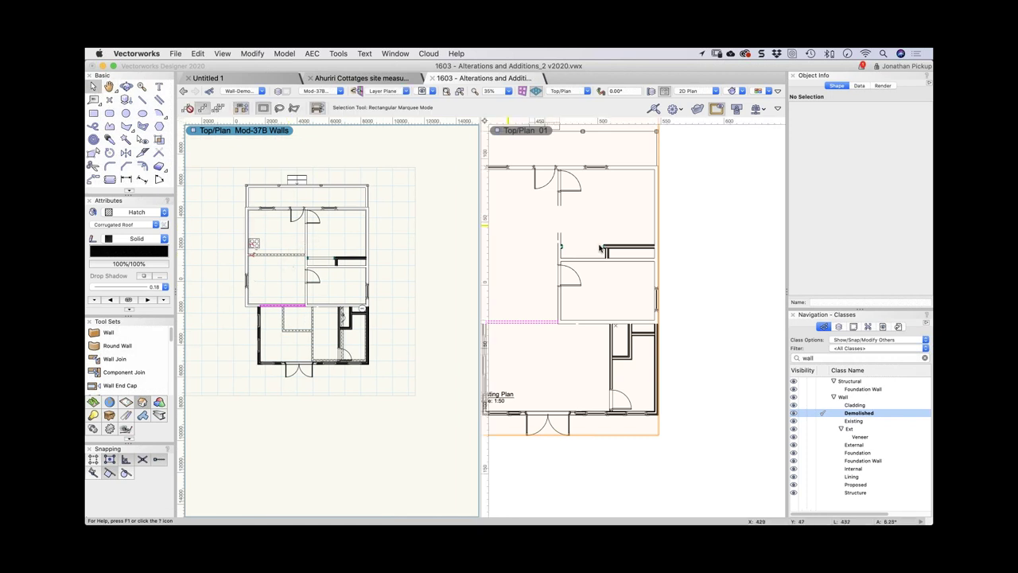
left_click(591, 249)
scroll(591, 248, "down", 2)
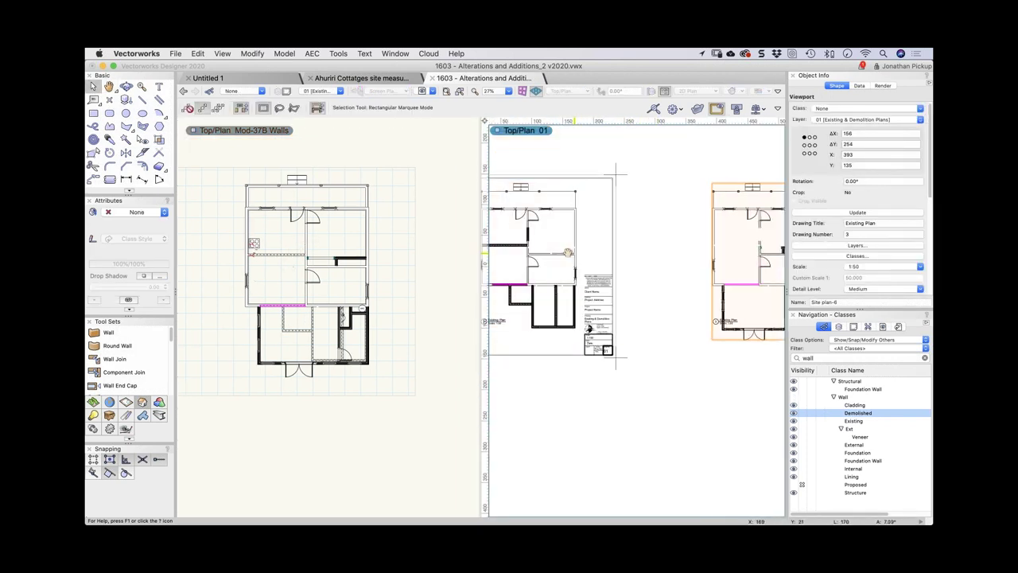
key("x")
left_click(616, 245)
left_click(848, 256)
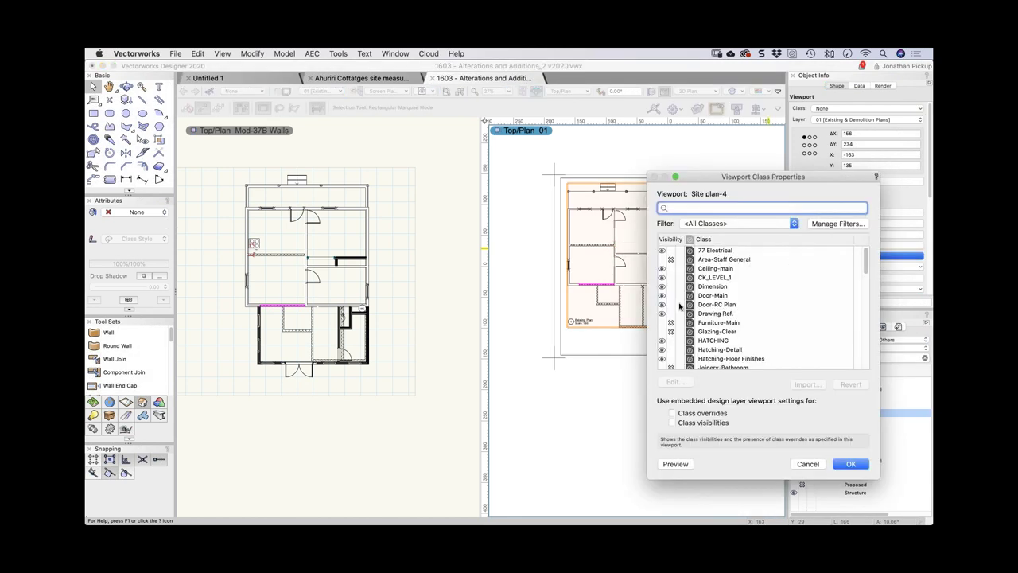
type("wall")
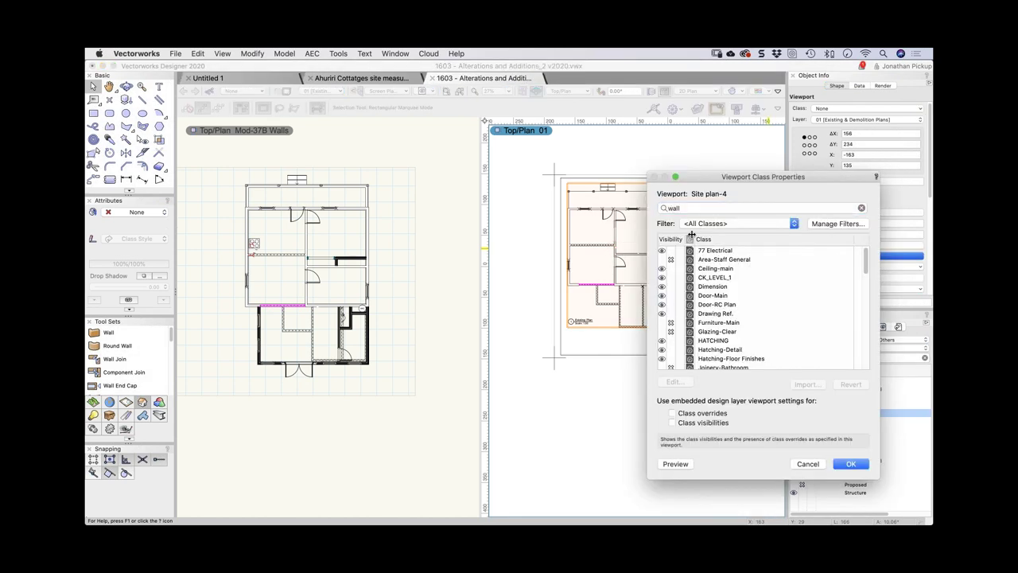
scroll(718, 299, "down", 1)
scroll(719, 299, "down", 10)
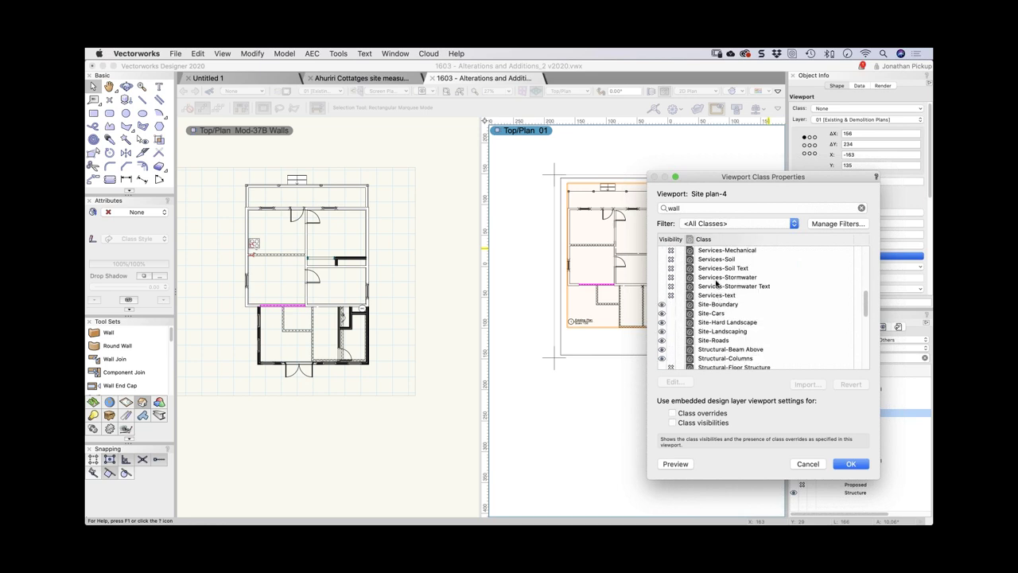
scroll(688, 264, "down", 5)
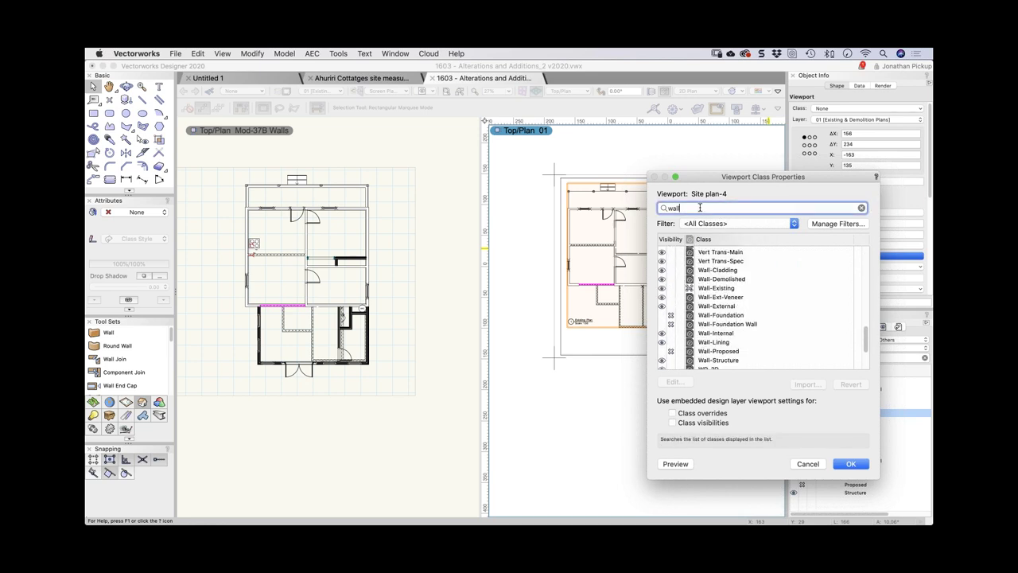
key("Return")
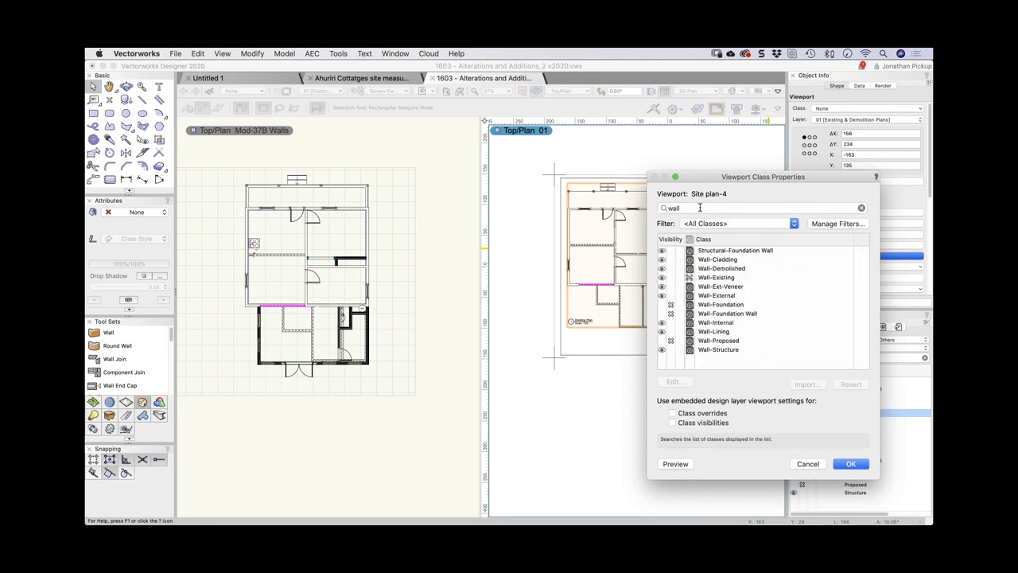
- Override the Wall-Demolished and Wall-Existing classes in the viewport with a solid fill and a pen thickness of 0.18
left_click(720, 270)
left_click(674, 381)
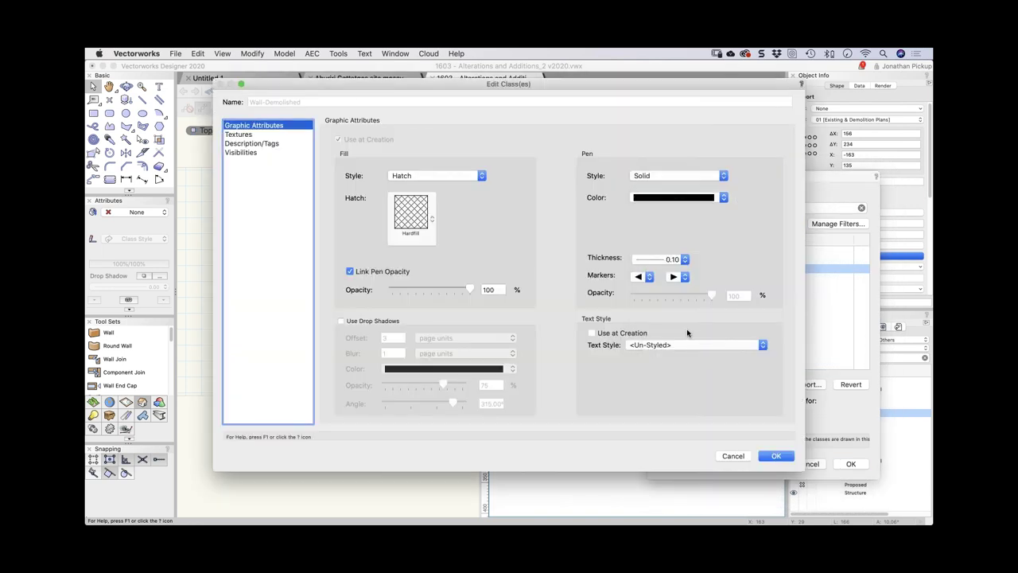
key("Escape")
left_click(715, 277, "shift")
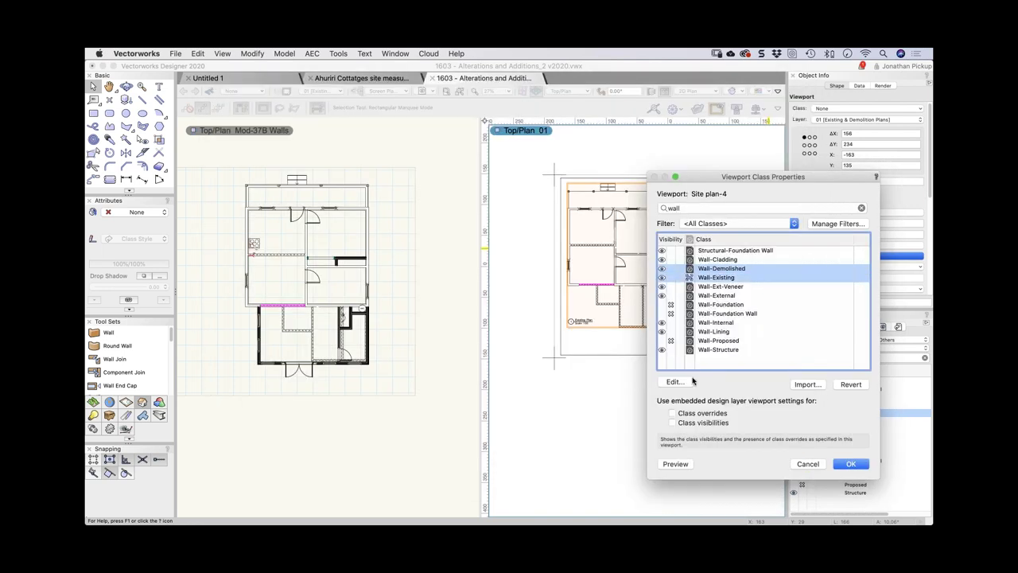
left_click(674, 382)
left_click(436, 174)
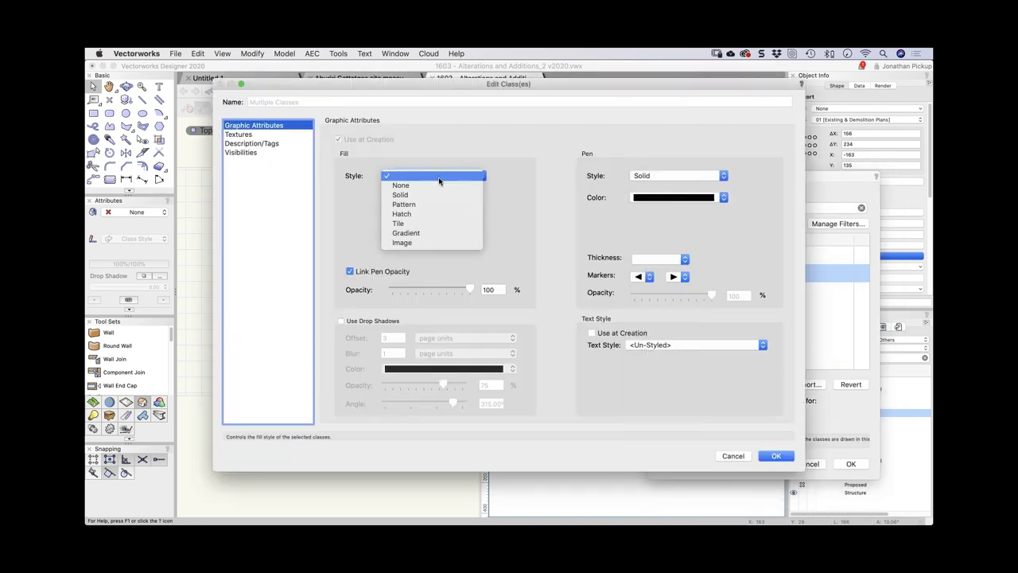
left_click(432, 195)
left_click(680, 258)
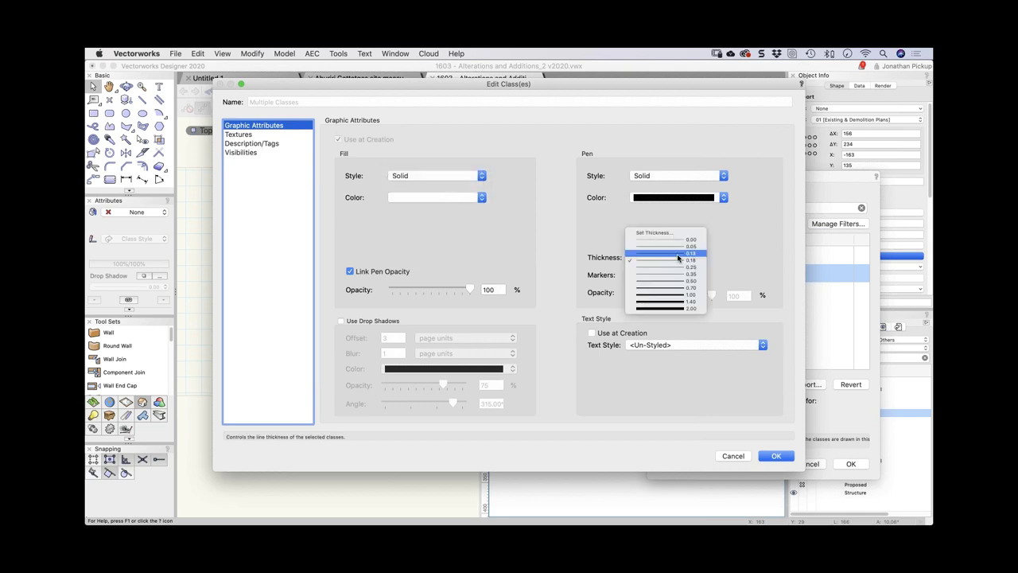
left_click(679, 261)
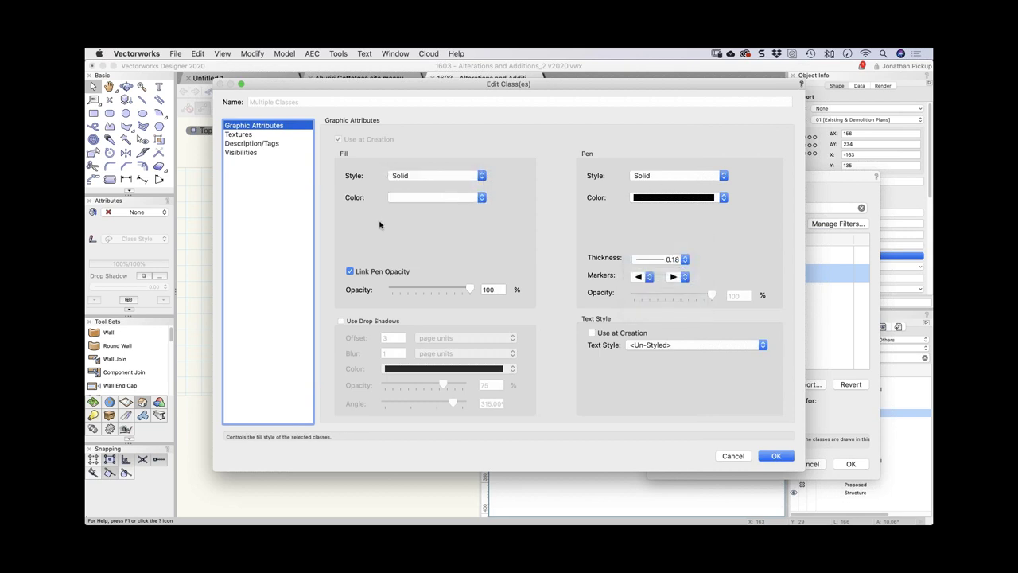
left_click(777, 457)
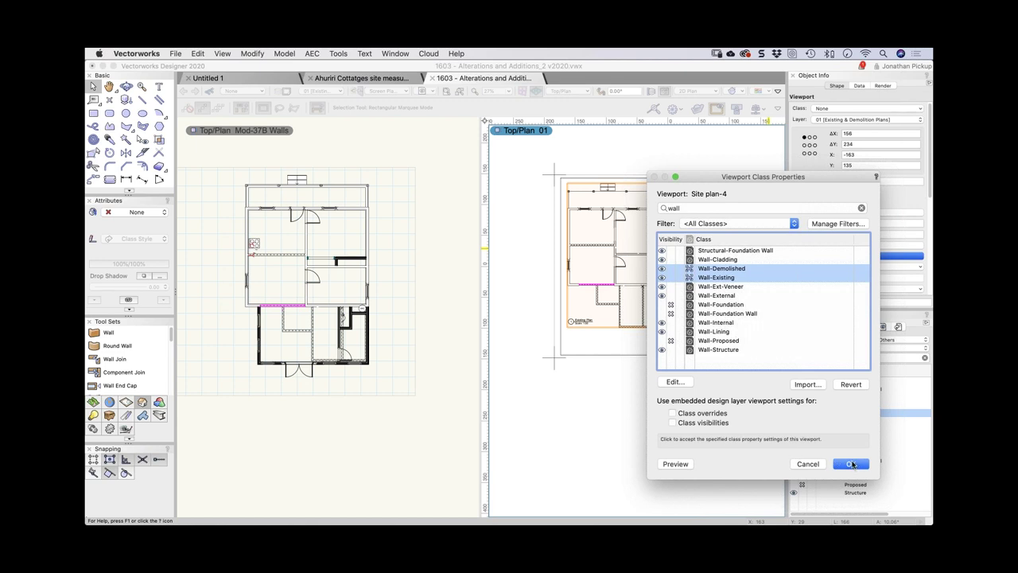
left_click(850, 464)
left_click(370, 366)
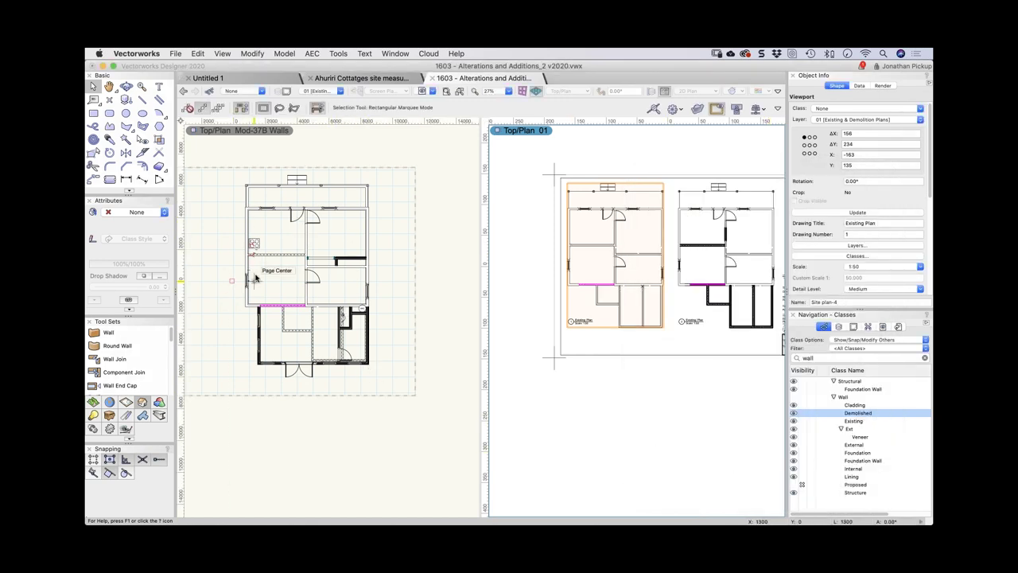
left_click(608, 252)
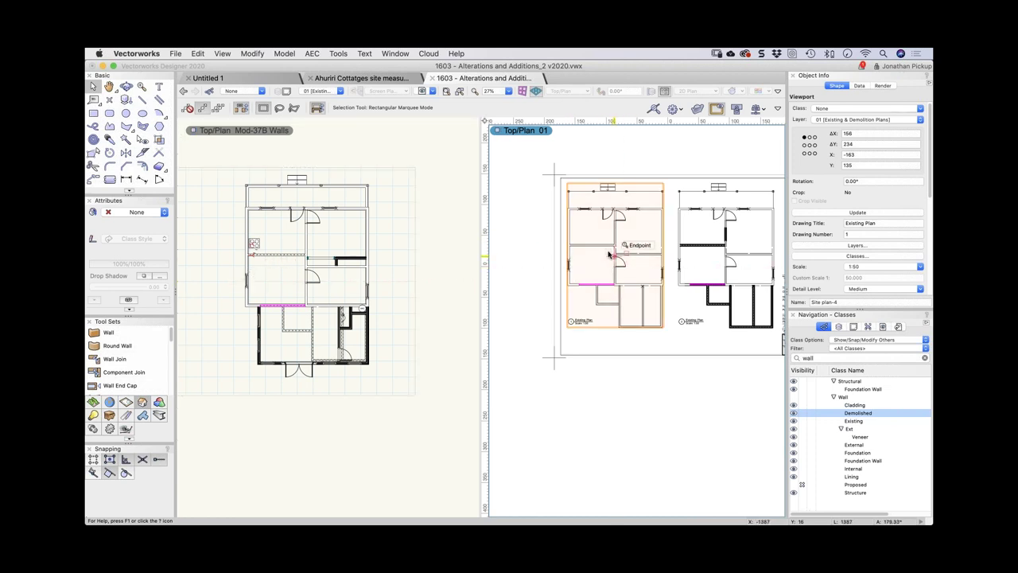
left_click(696, 247, "shift")
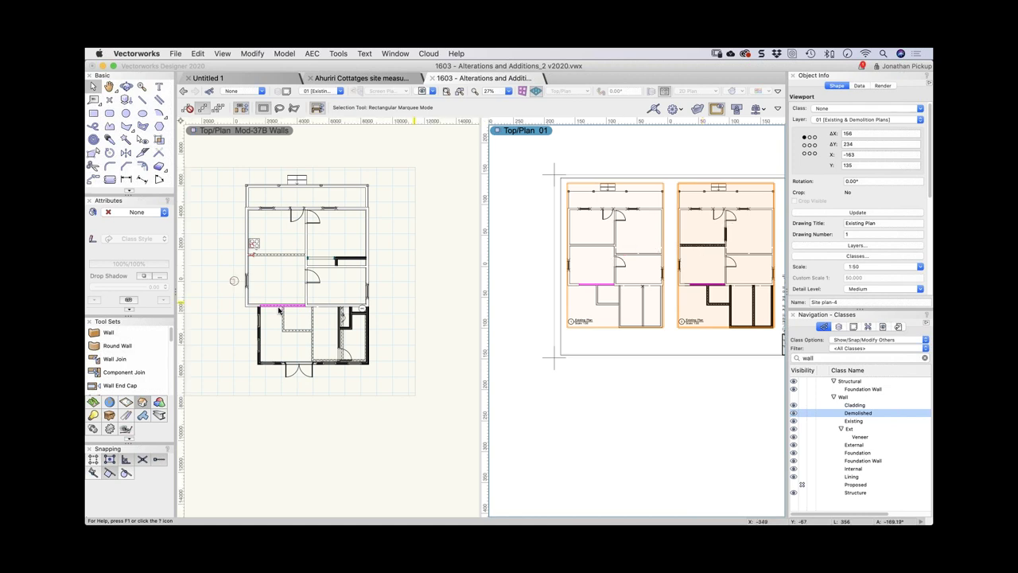
left_click(695, 247, "shift")
left_click(90, 360)
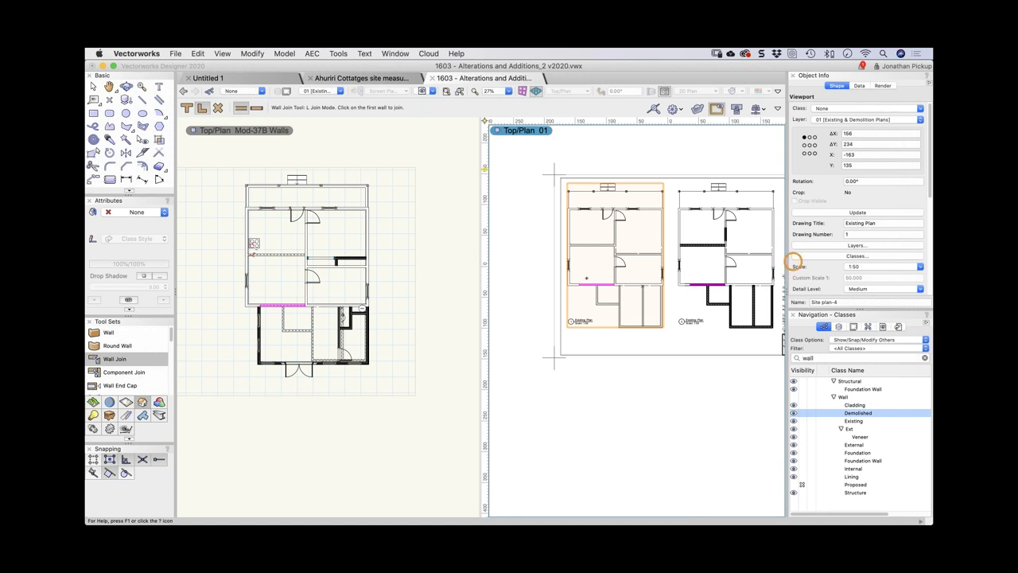
- Display the Resource Manager palette and collapse it to its title bar
left_click(420, 54)
mouse_move(395, 53)
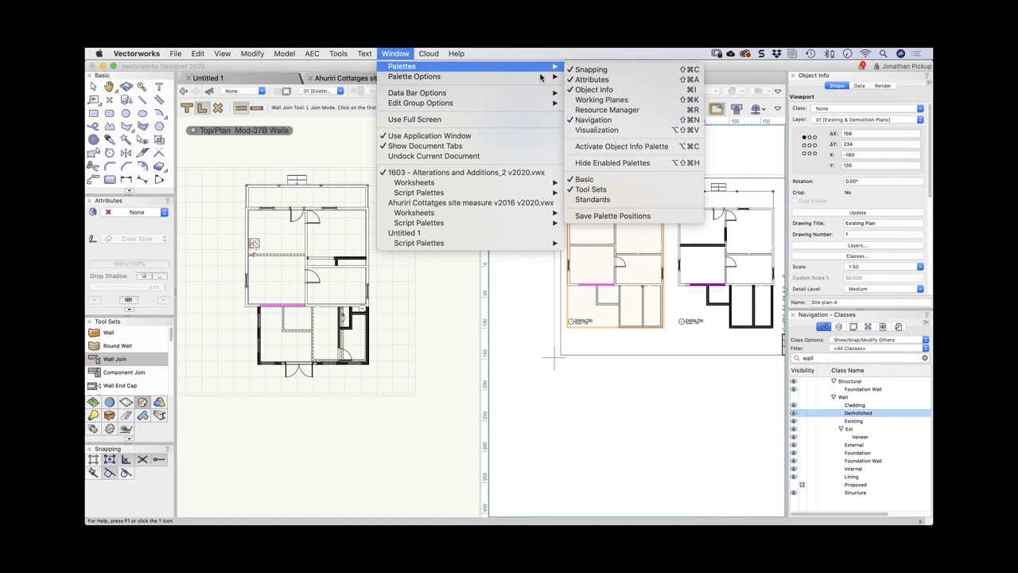
left_click(597, 109)
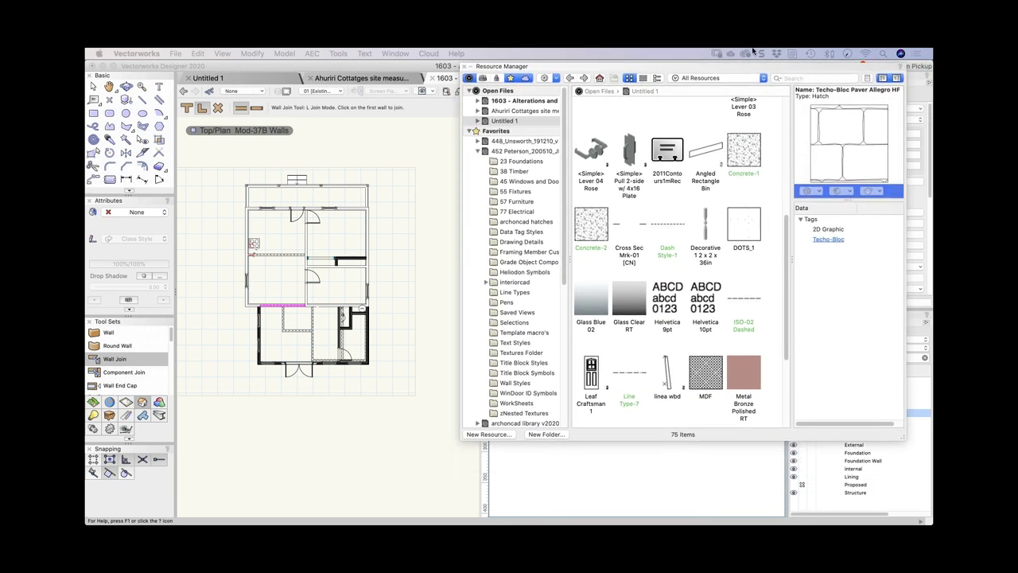
left_click_drag(713, 52, 742, 50)
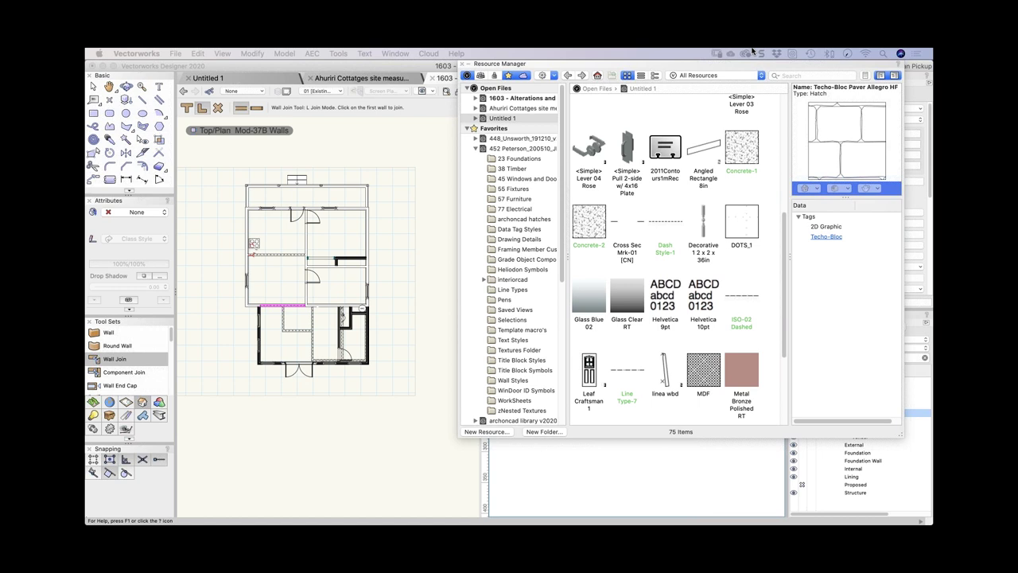
double_click(478, 65)
double_click(475, 65)
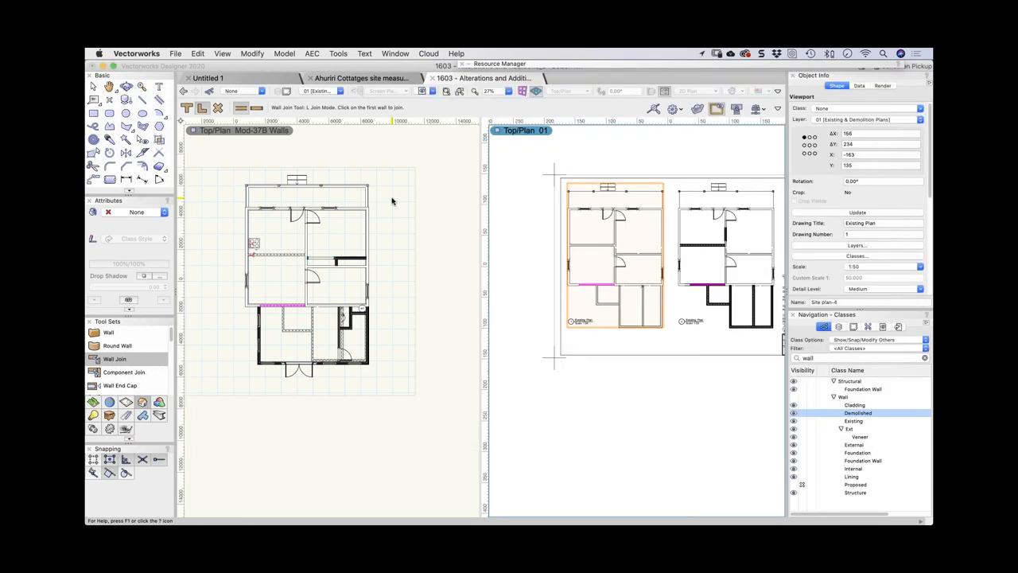
- Reposition the collapsed Resource Manager palette over the sheet 01 view, clear of the Mod-37B Walls plan
mouse_move(595, 65)
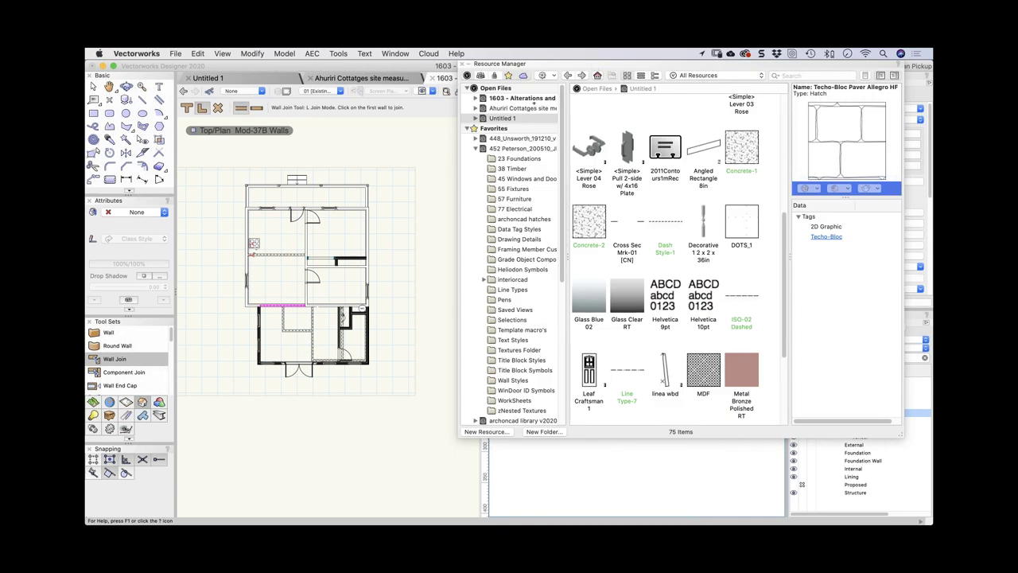
mouse_move(536, 65)
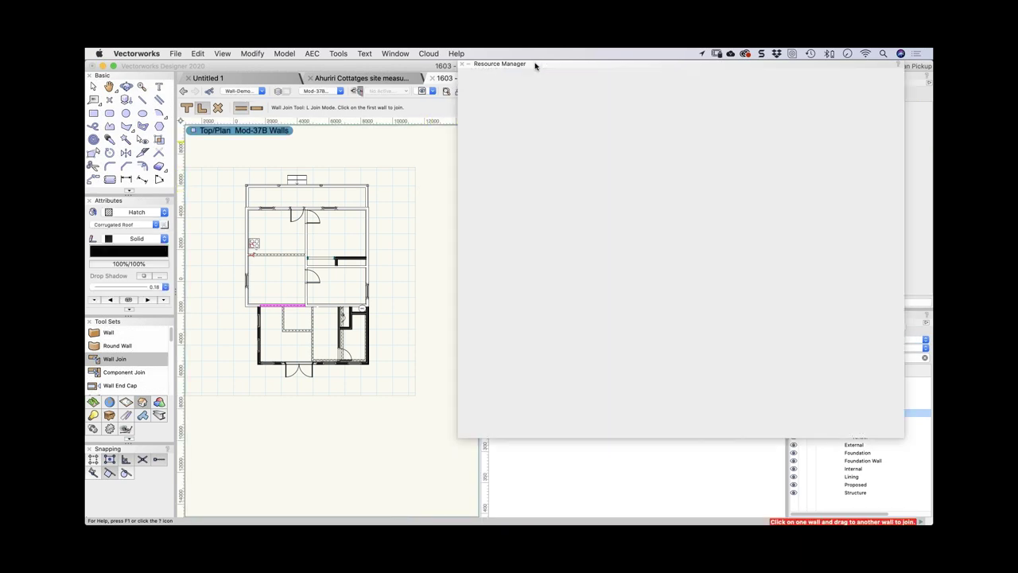
left_click_drag(549, 74, 429, 114)
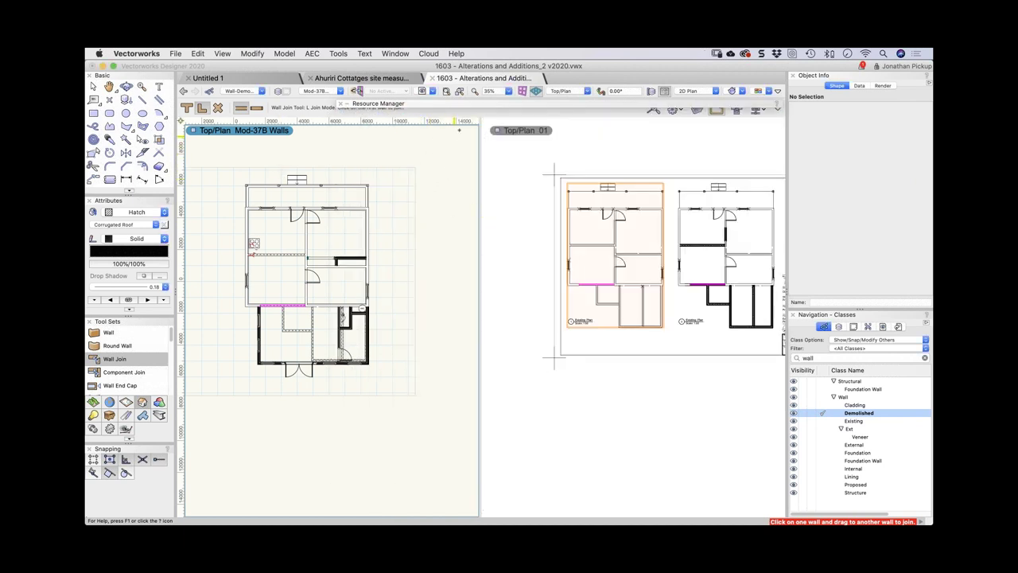
mouse_move(478, 106)
mouse_move(554, 112)
left_click_drag(436, 106, 578, 67)
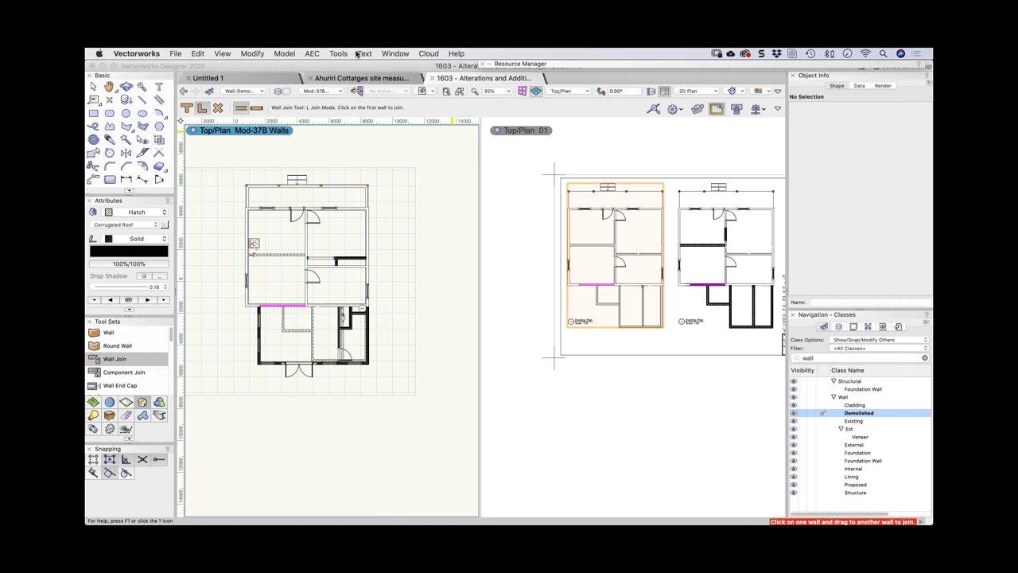
mouse_move(528, 66)
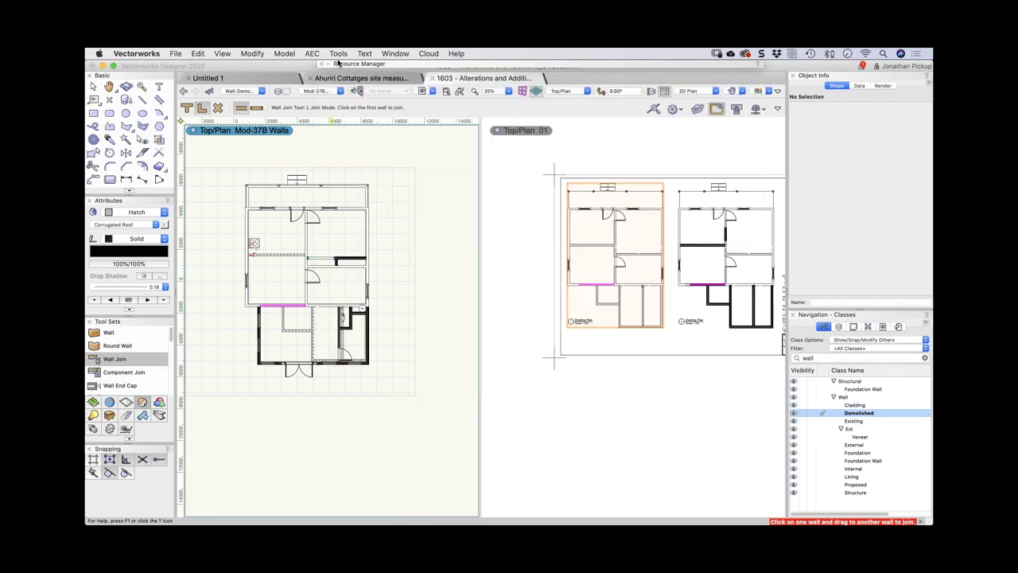
mouse_move(338, 62)
left_click_drag(337, 62, 515, 61)
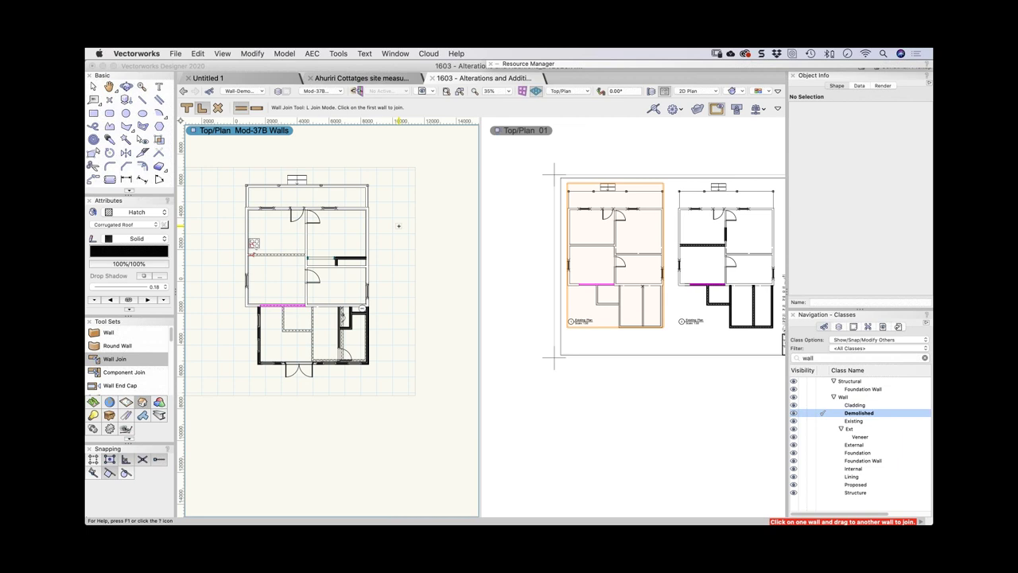
mouse_move(496, 63)
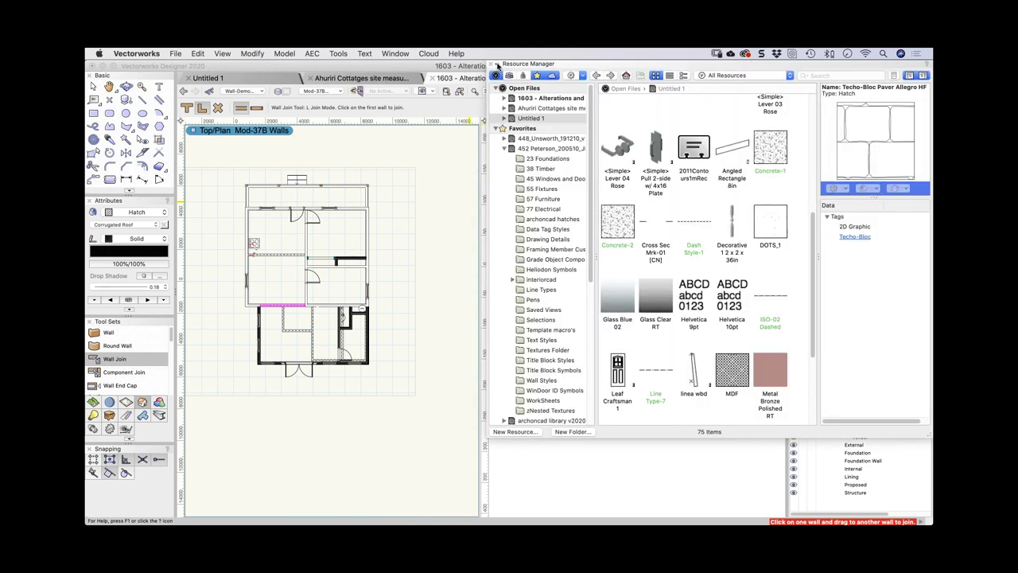
- Collapse the expanded favorites file in the Resource Manager and list the contents of Vectorworks Libraries and User Libraries
left_click(505, 148)
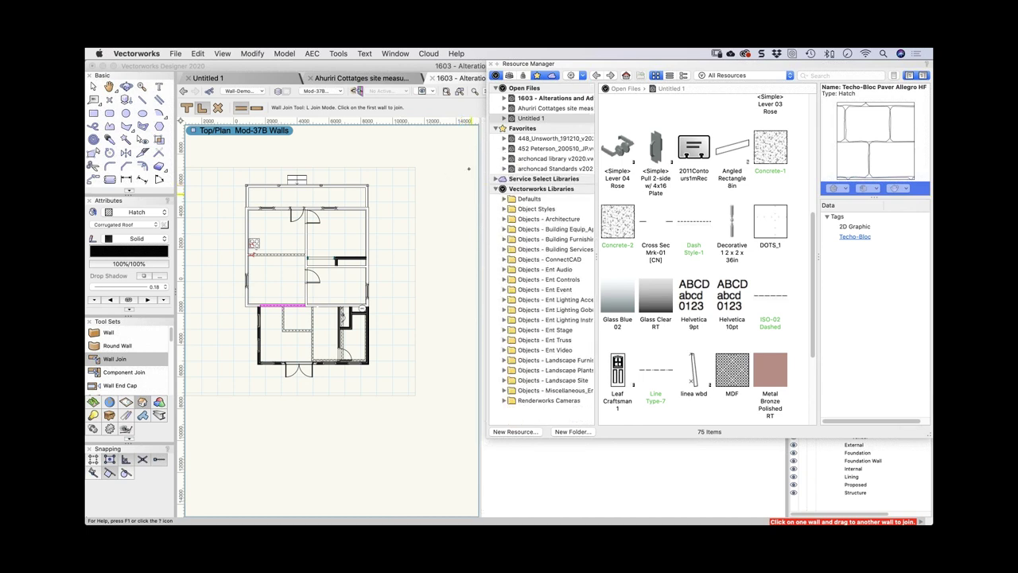
left_click(497, 189)
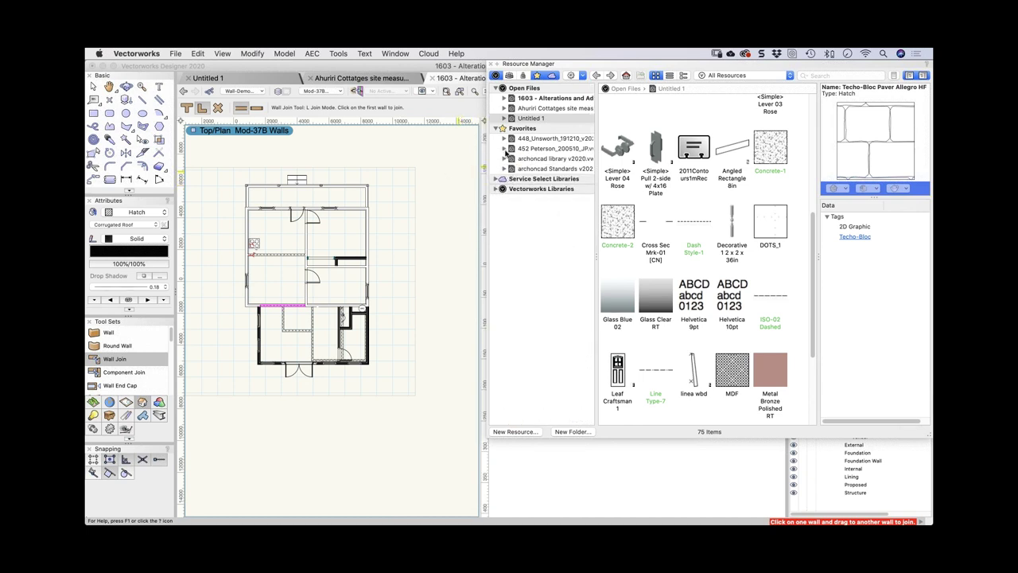
left_click(496, 189)
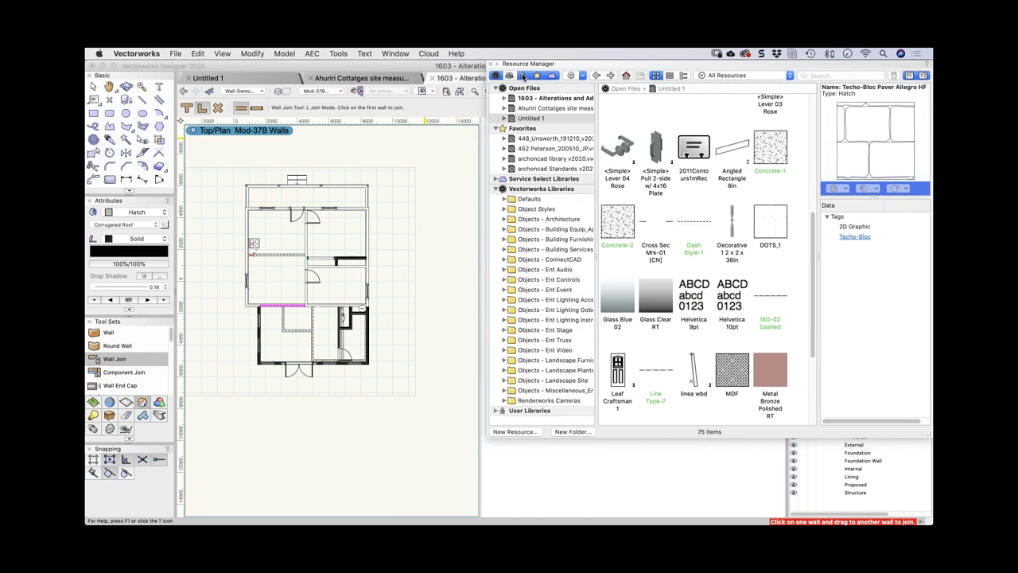
left_click(500, 410)
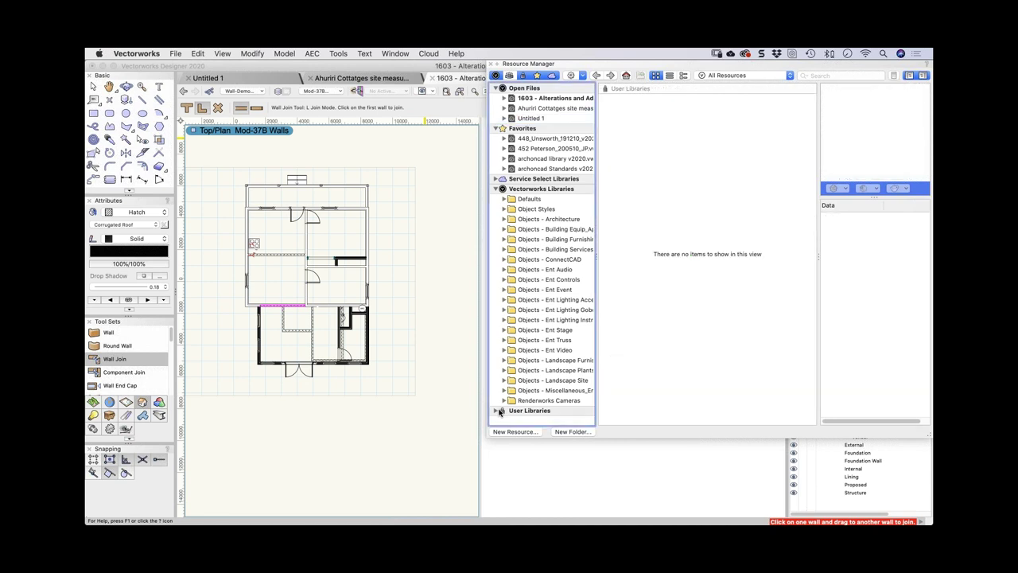
left_click(498, 409)
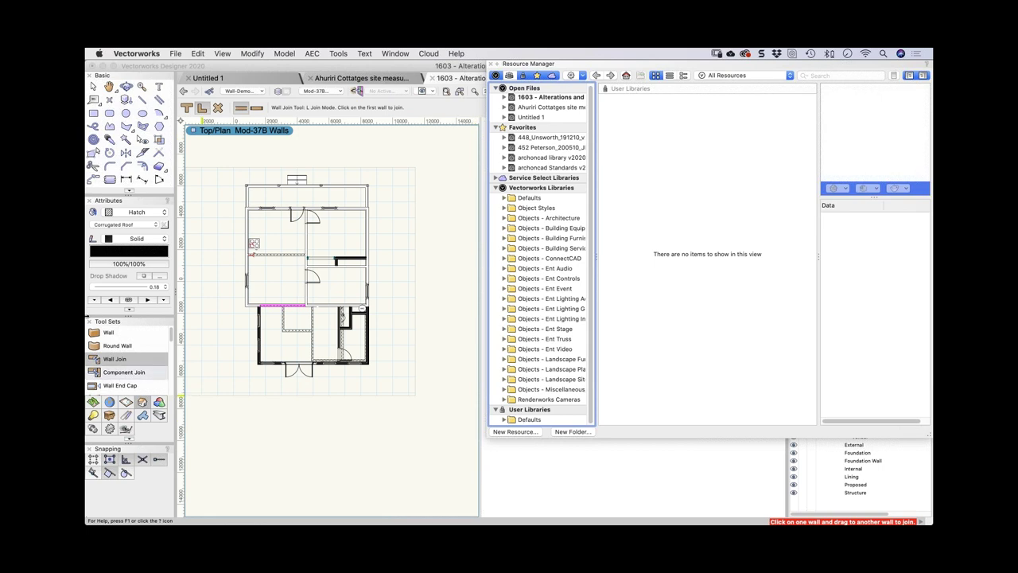
- Draw a three-point rotated rectangle in the empty area beside the floor plan on the Mod-37B Walls layer
left_click(203, 203)
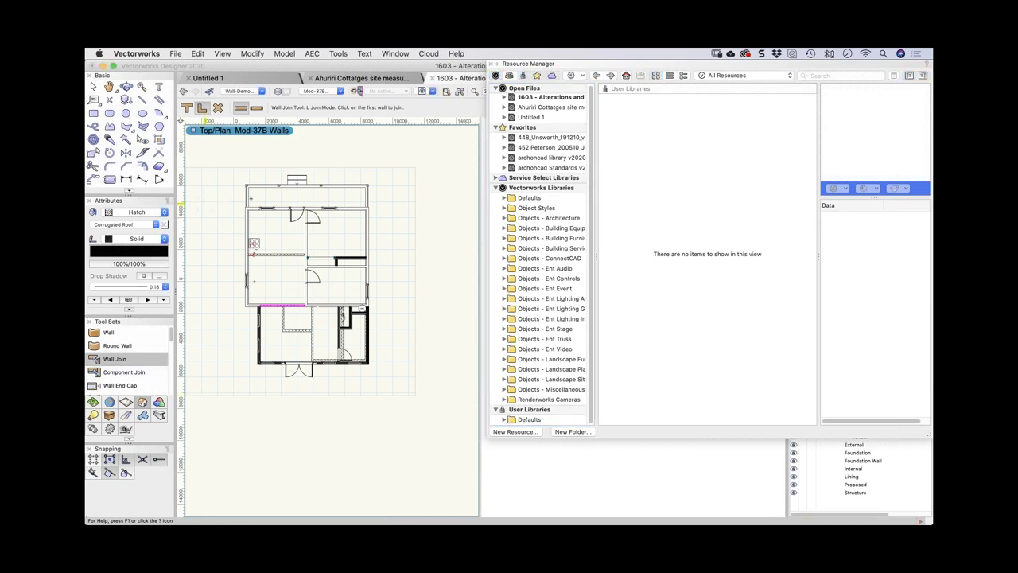
key("4")
left_click(396, 194)
left_click(447, 246)
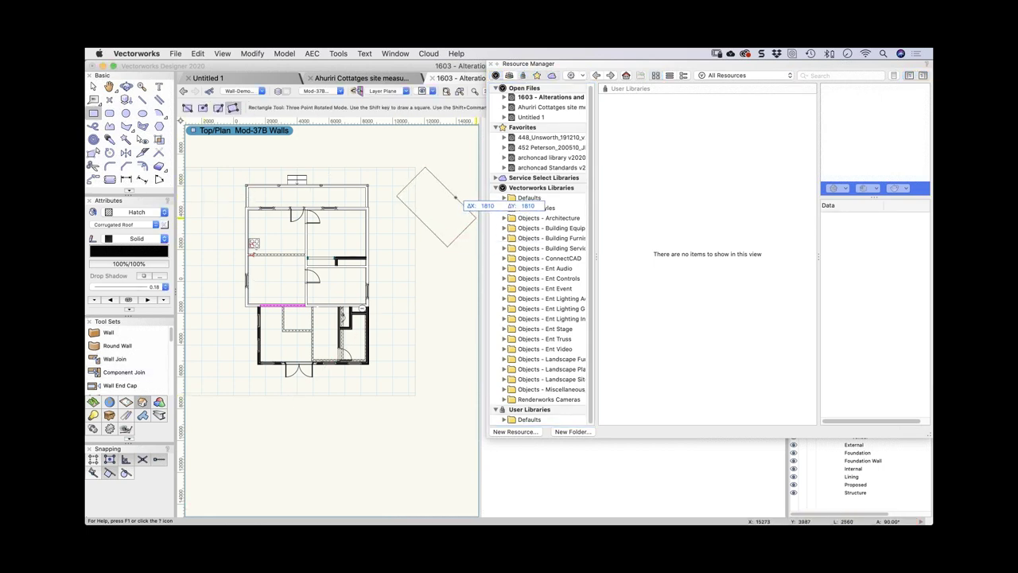
left_click(475, 214)
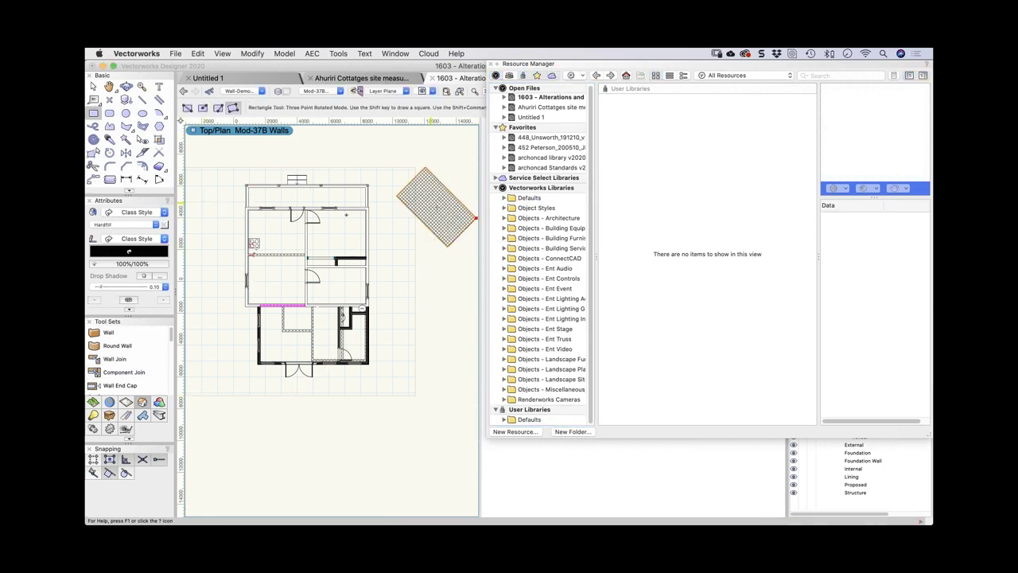
- Open the hatch resource selector for the rotated rectangle's fill and browse the Attributes - Hatches library files
left_click(153, 225)
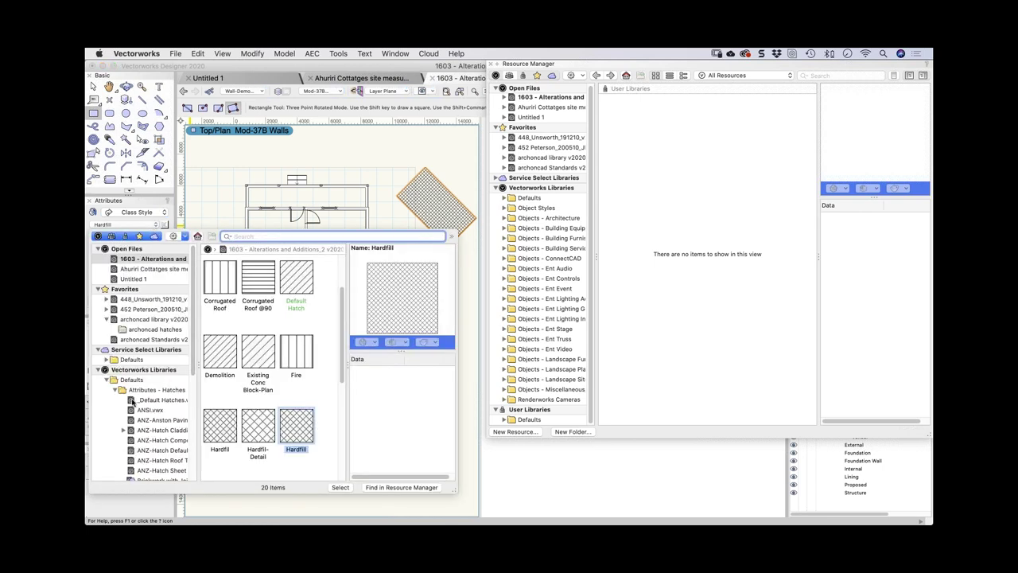
scroll(159, 398, "down", 8)
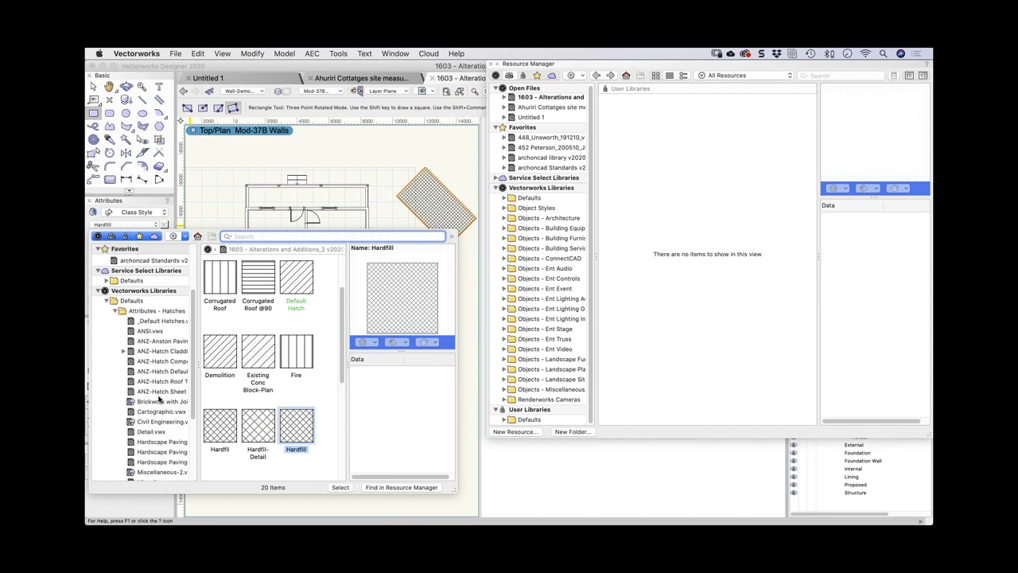